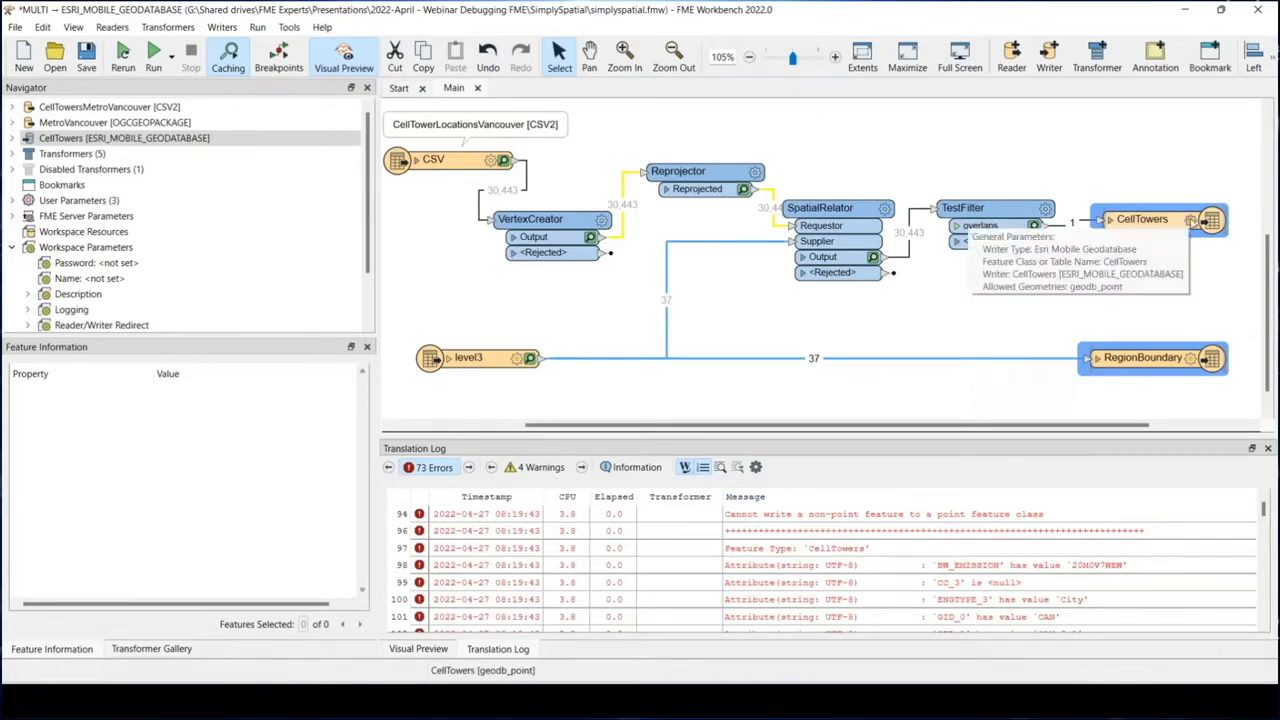
Step: Review the parameters of the CellTowers writer feature type, including its geometry setting
double_click(1190, 221)
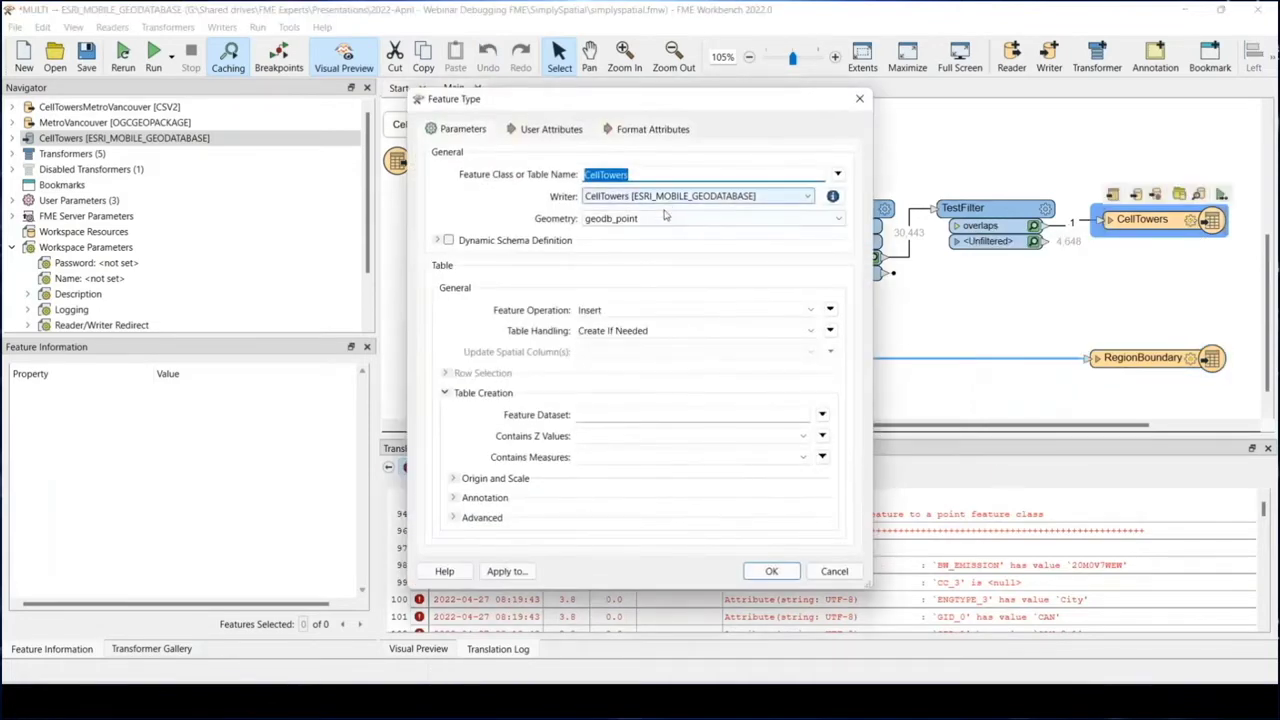
click(862, 100)
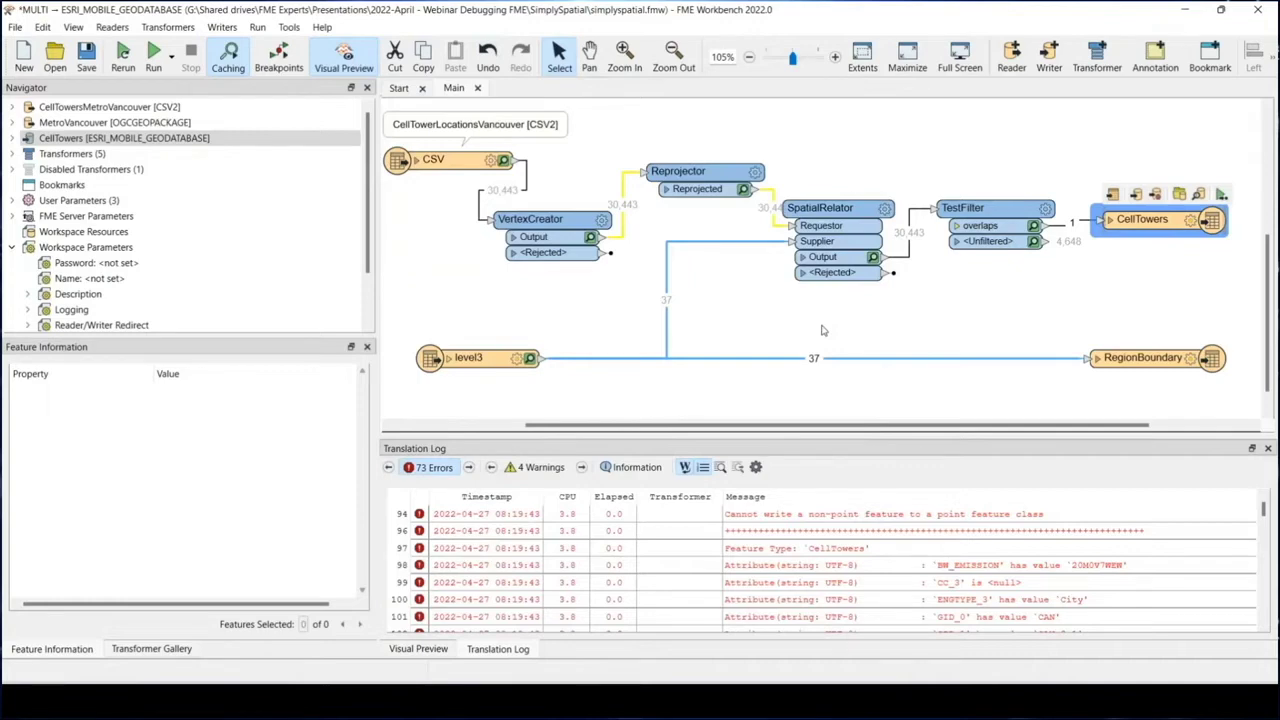
Step: Disable the SpatialRelator transformer
scroll(822, 330, up, 1)
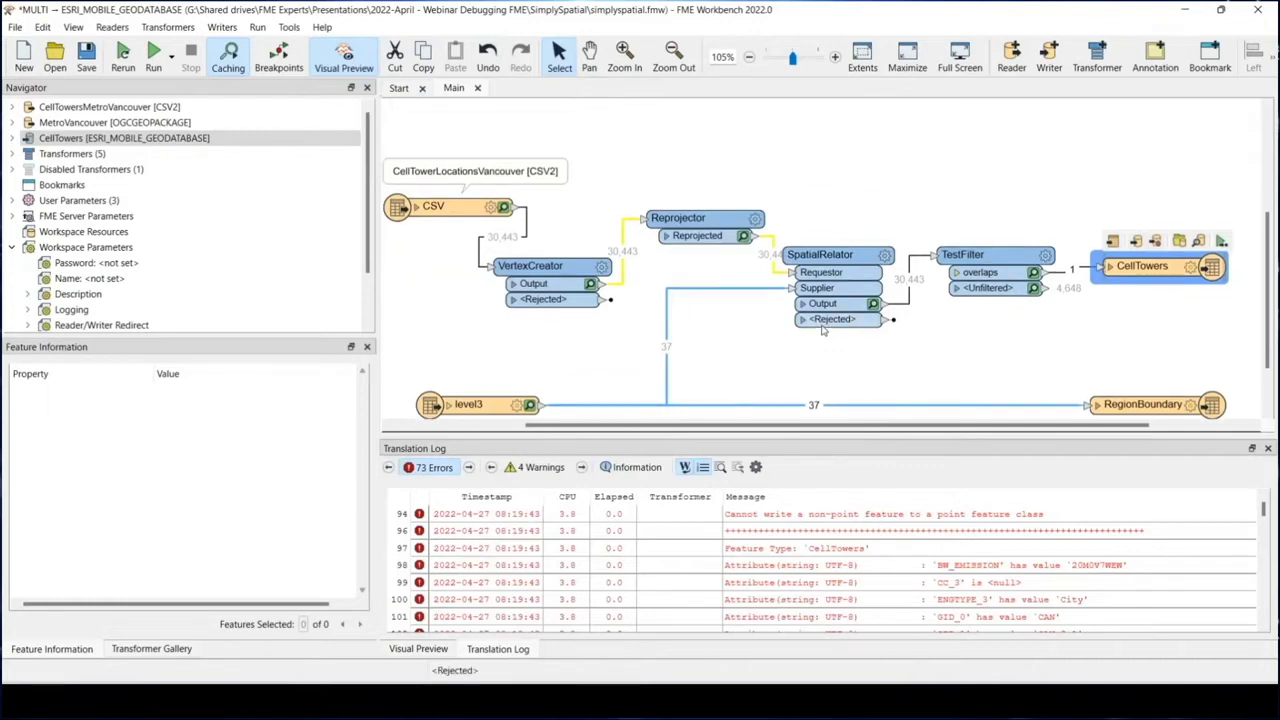
click(836, 271)
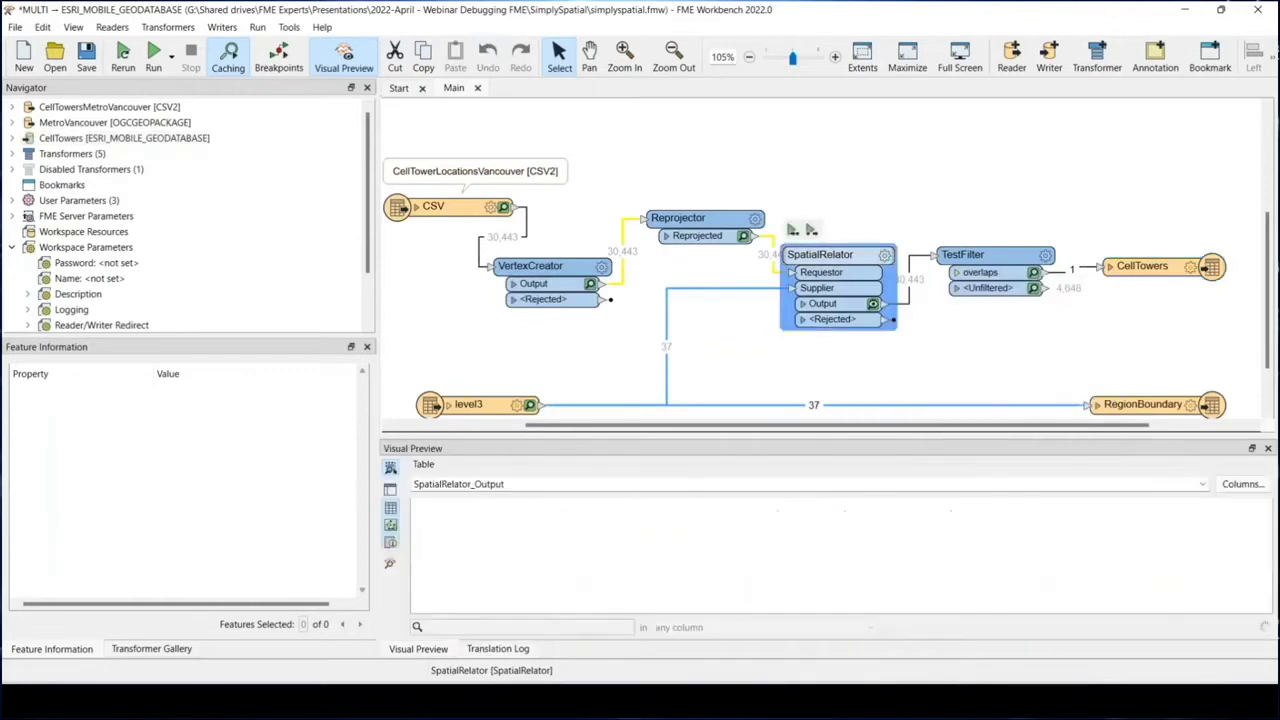
right_click(837, 269)
click(876, 381)
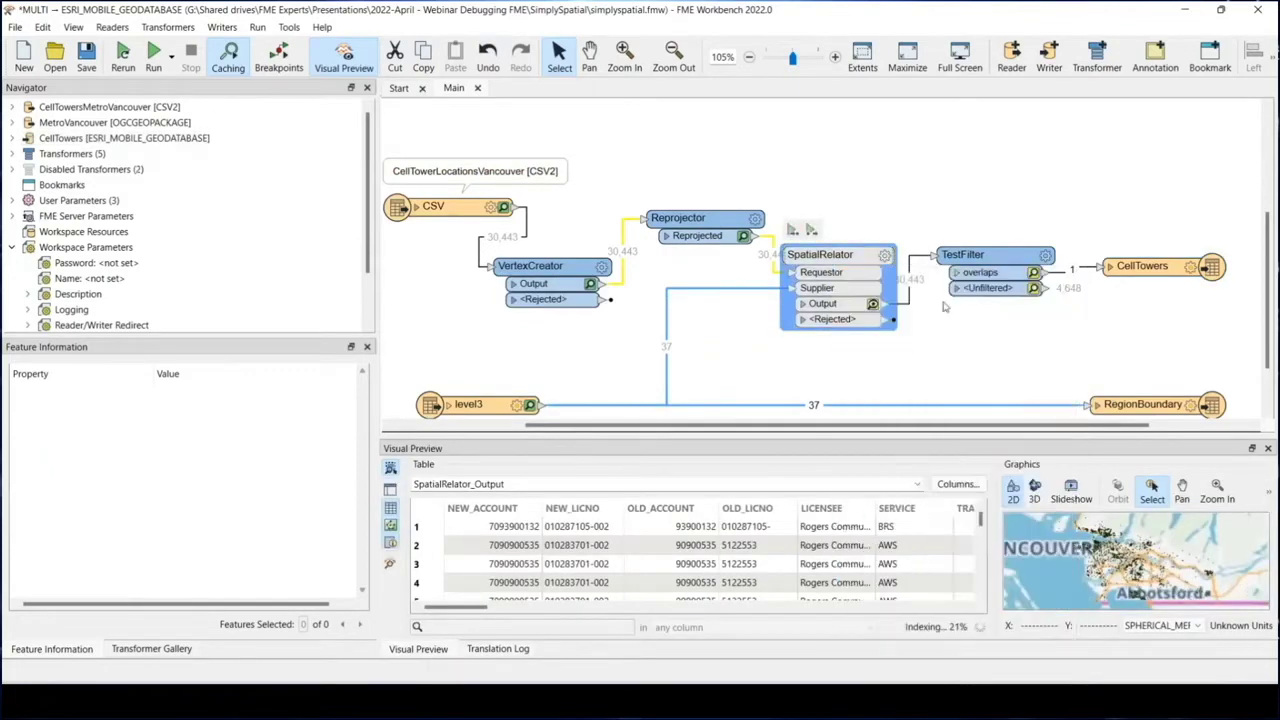
Step: Duplicate the TestFilter transformer, place the copy above the original, and disable the original
click(960, 268)
right_click(960, 271)
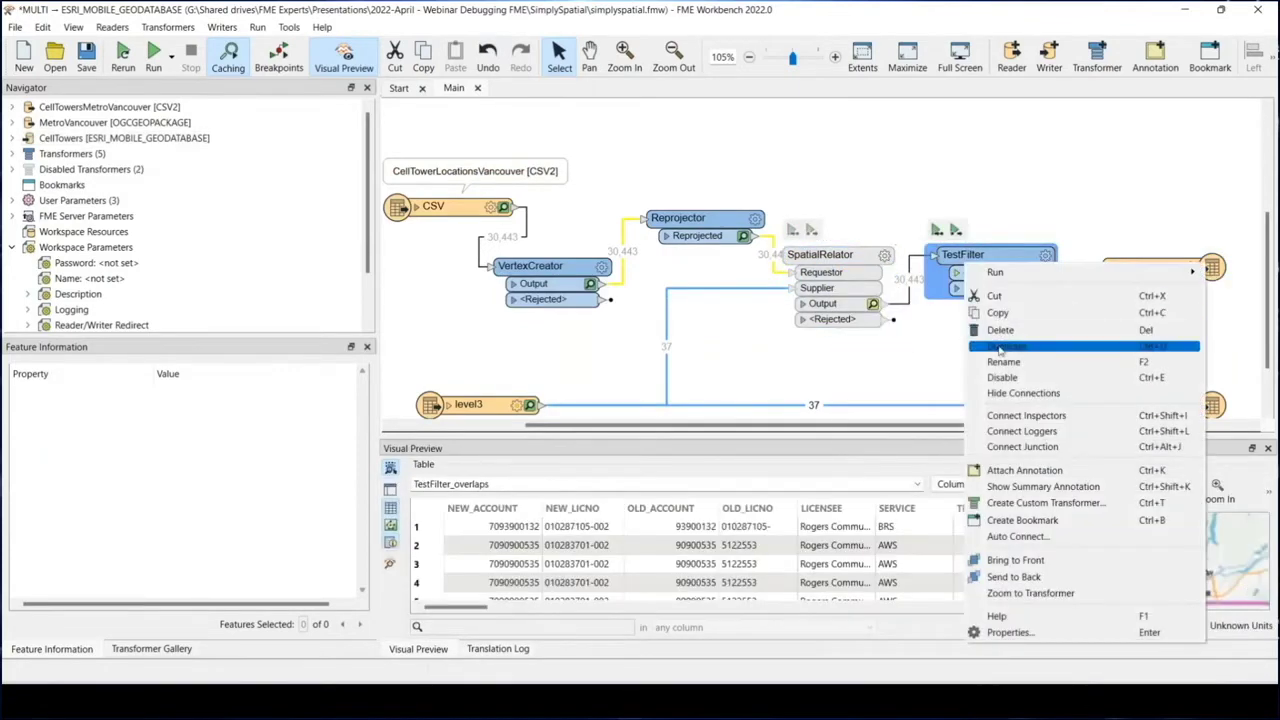
click(1000, 347)
drag(975, 265, 978, 170)
right_click(967, 257)
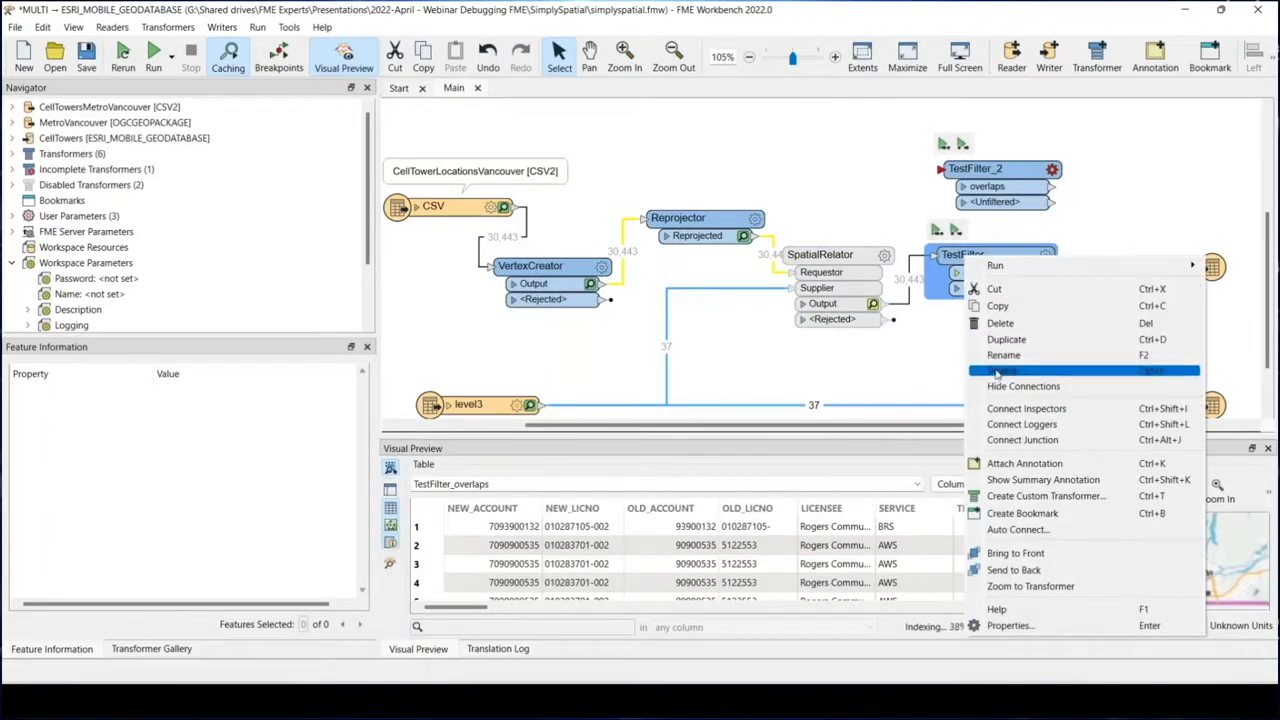
key(Escape)
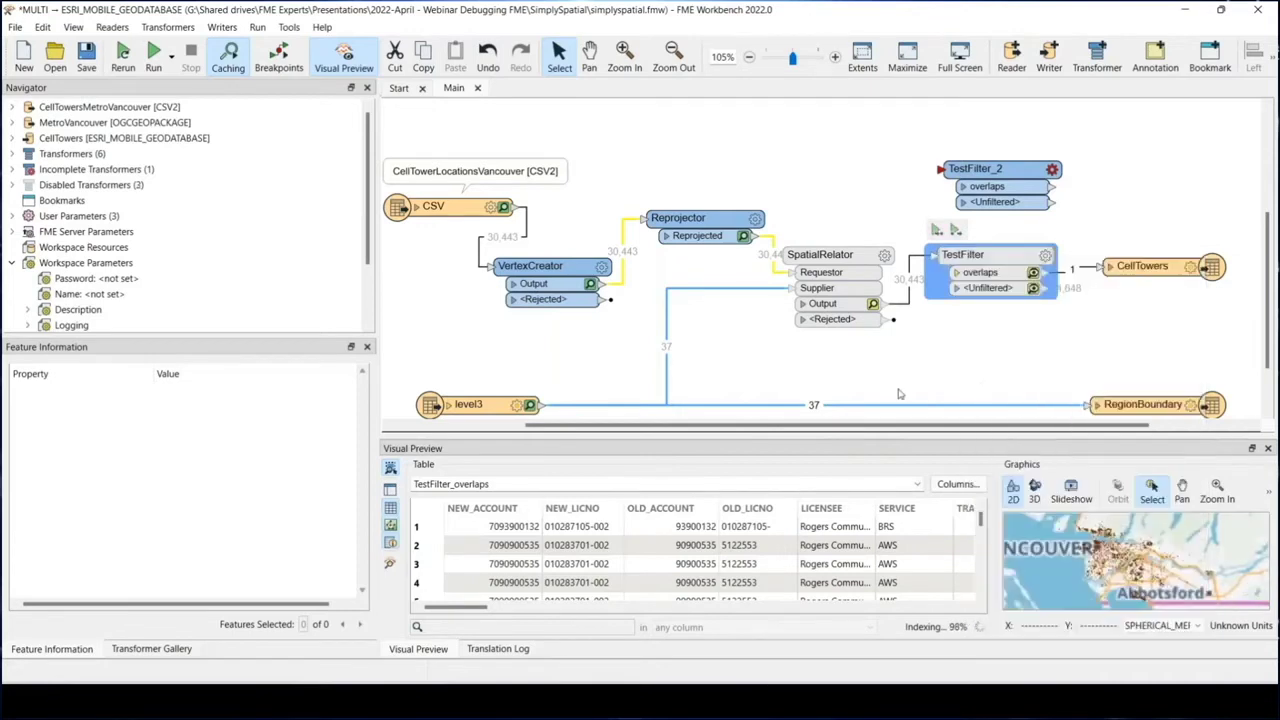
Step: Move the PointOnAreaOverlayer to just above the SpatialRelator and connect the Reprojector's Reprojected output to its Point input
scroll(762, 343, up, 2)
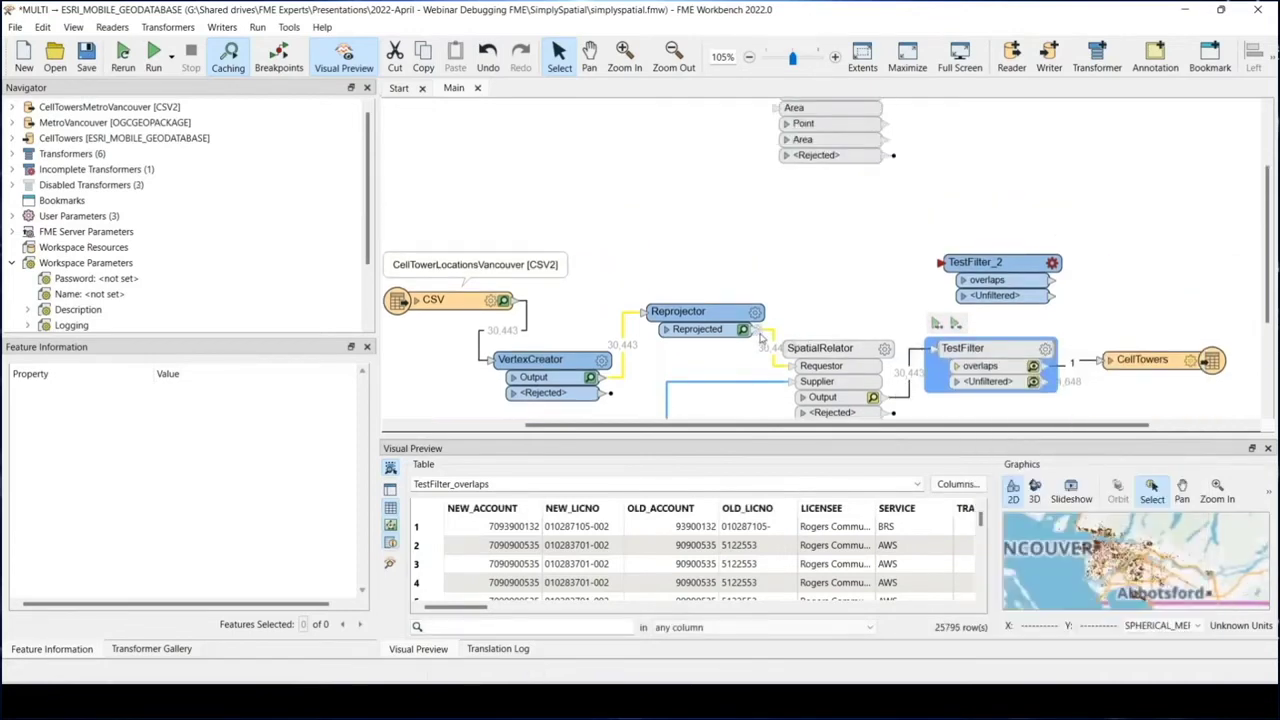
click(758, 290)
click(834, 148)
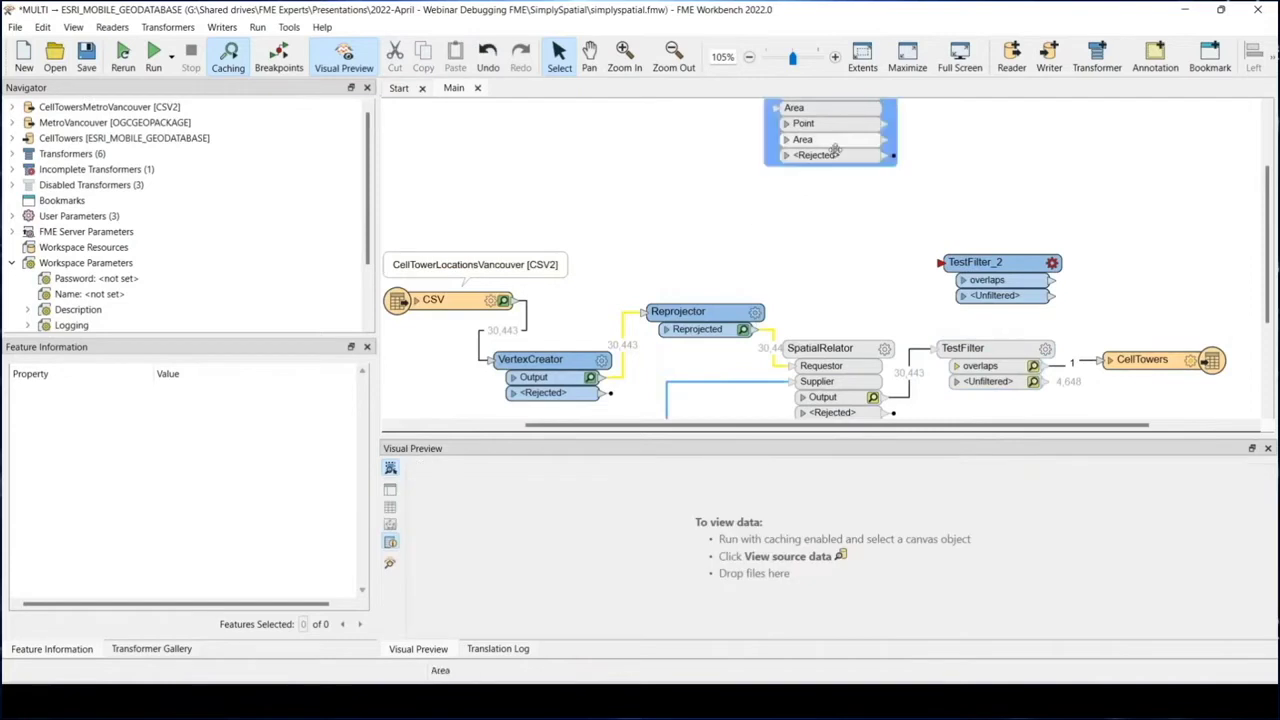
drag(834, 148, 861, 276)
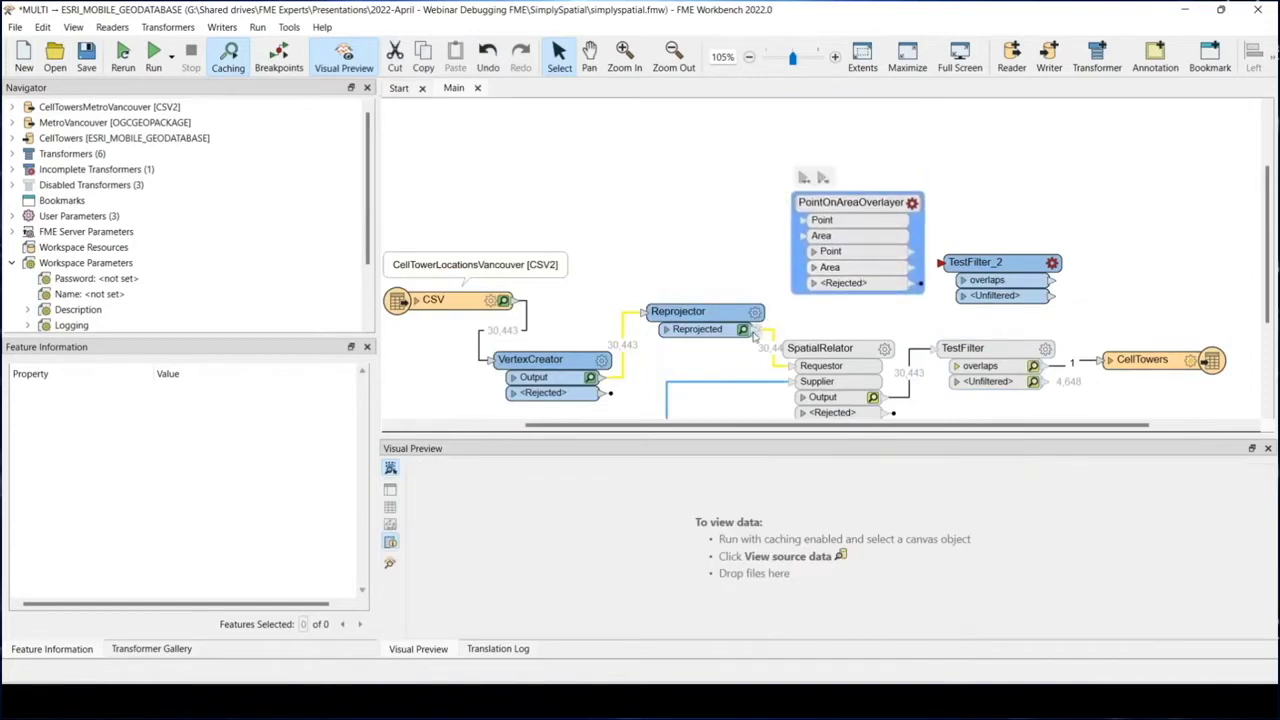
drag(755, 337, 803, 219)
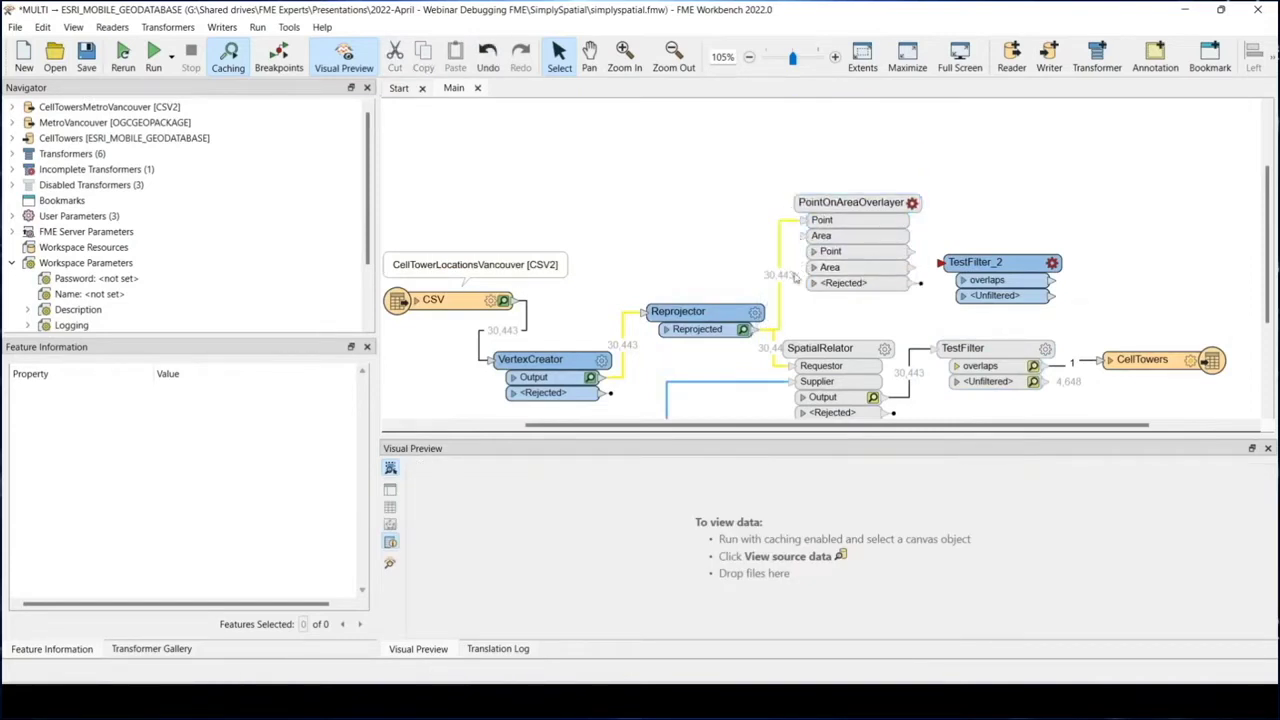
Step: Enable the PointOnAreaOverlayer with level3 feeding its Area input and its Point output connected to TestFilter_2
scroll(680, 214, down, 2)
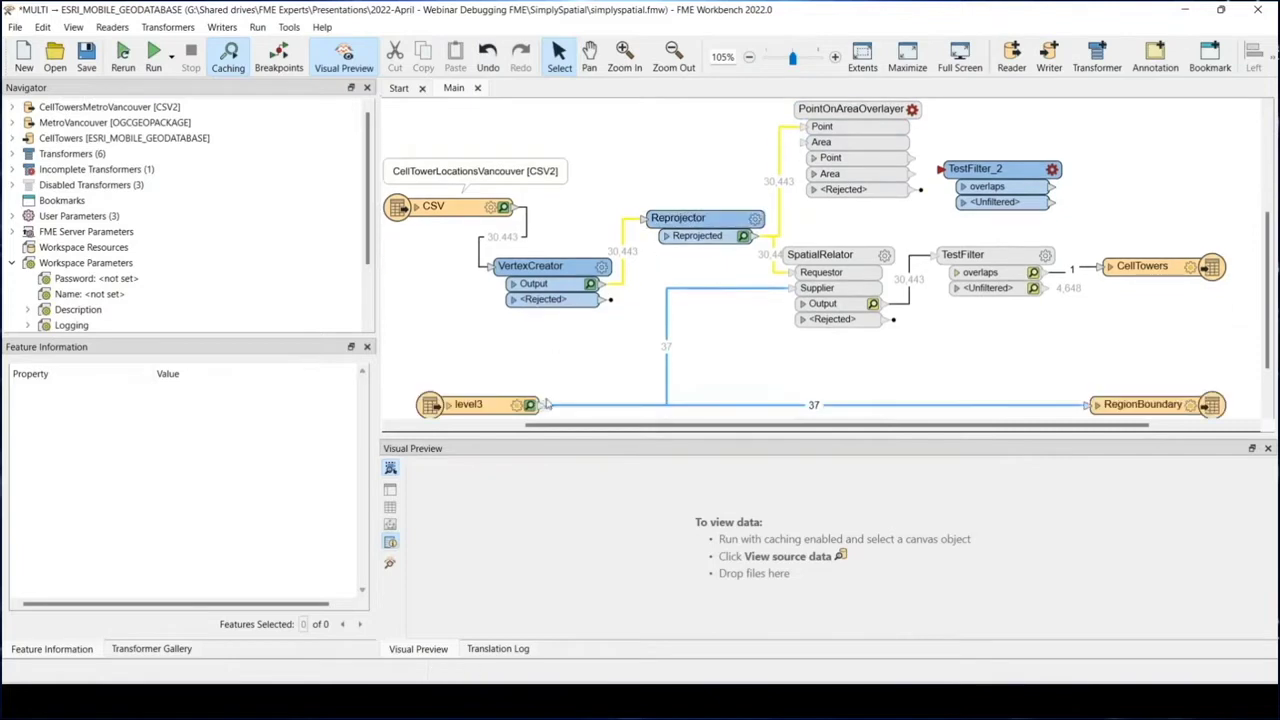
drag(540, 404, 800, 142)
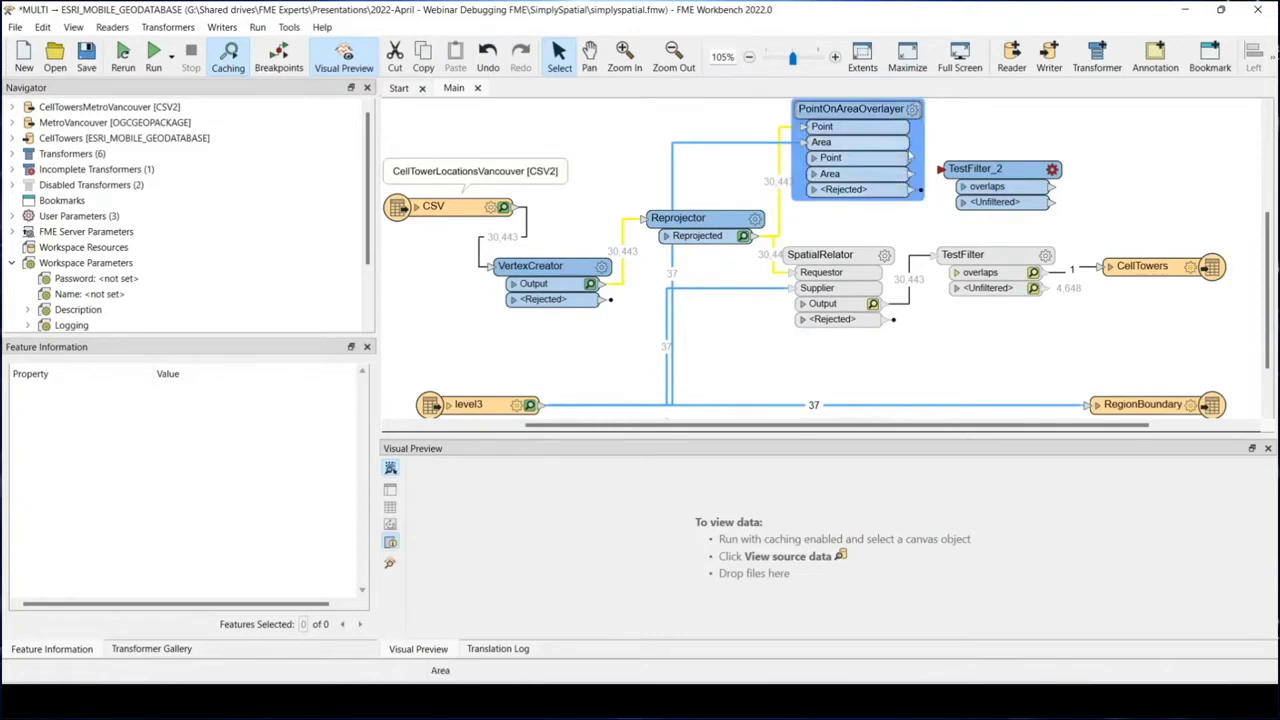
drag(912, 158, 940, 169)
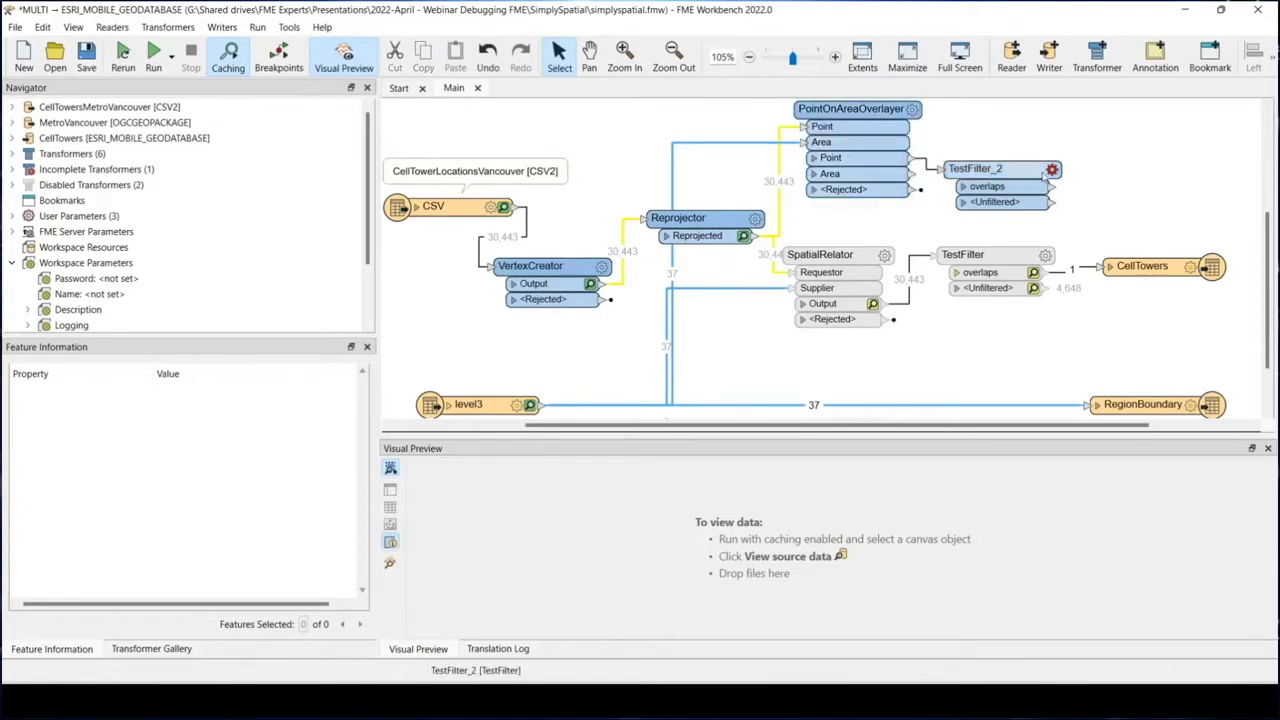
Step: Change the overlaps condition in TestFilter_2 to test whether the _overlaps attribute is greater than 0
click(1052, 170)
double_click(469, 306)
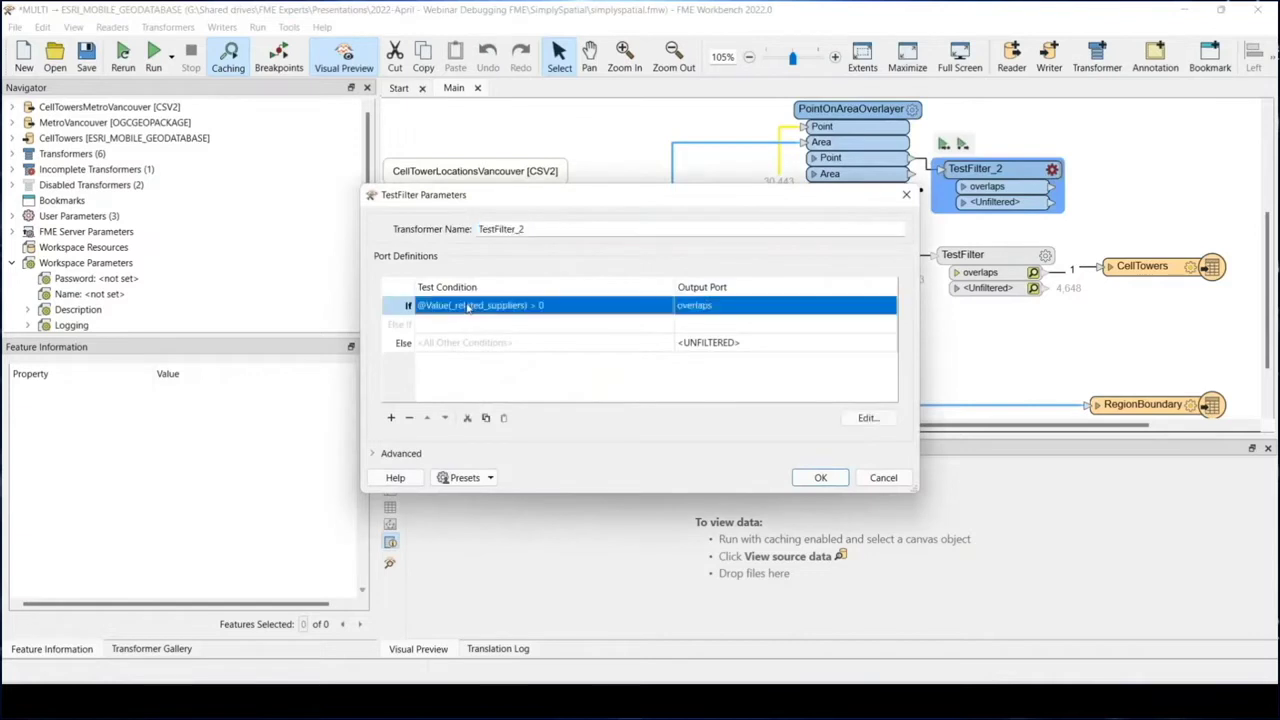
click(621, 236)
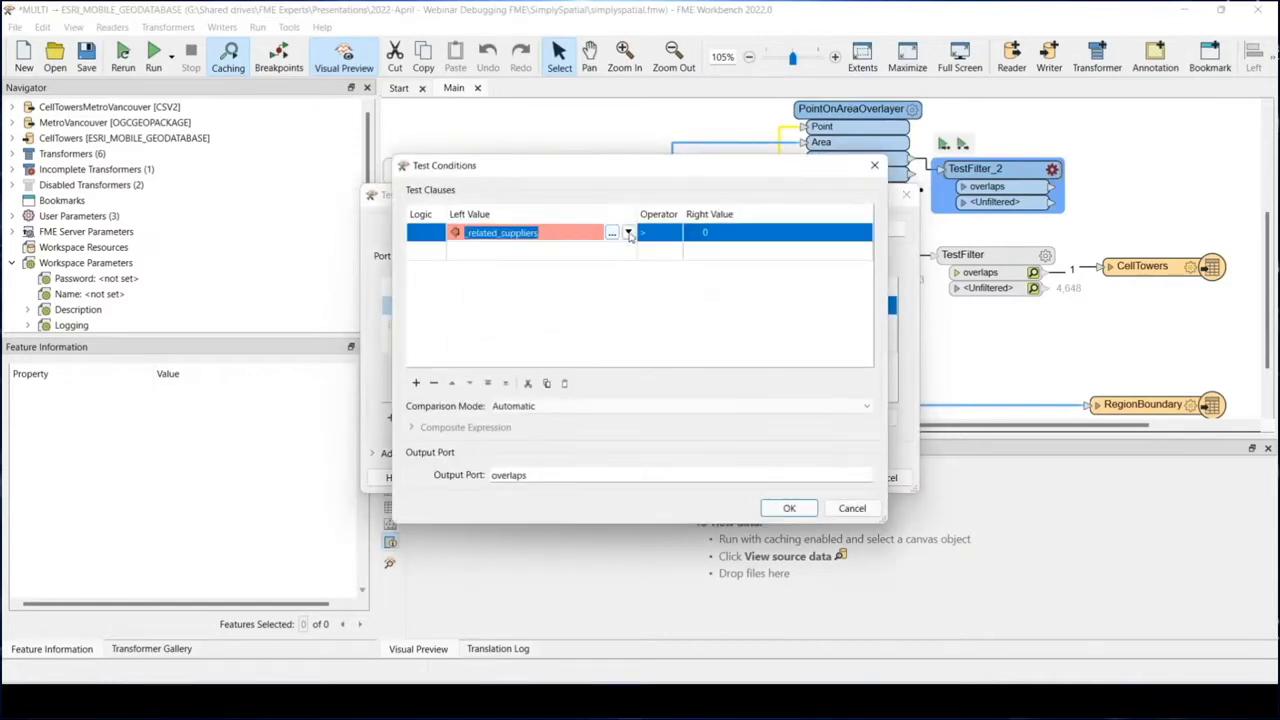
click(628, 233)
mouse_move(650, 252)
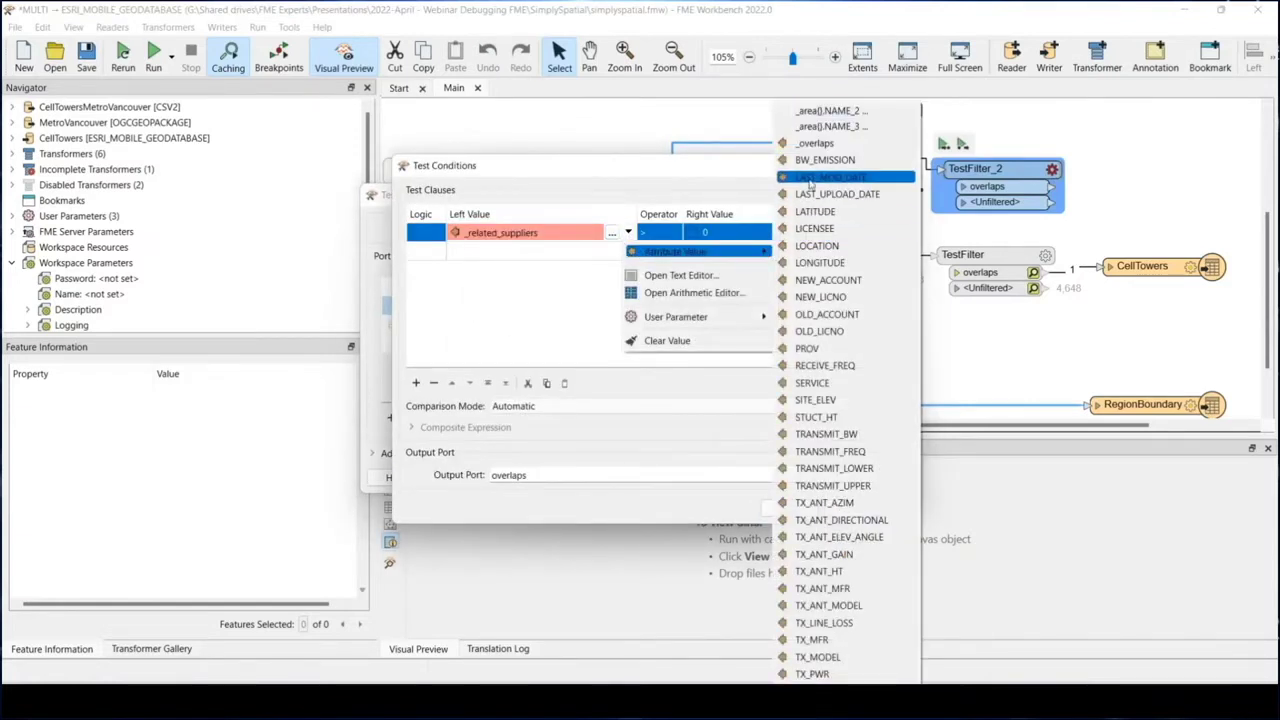
click(810, 145)
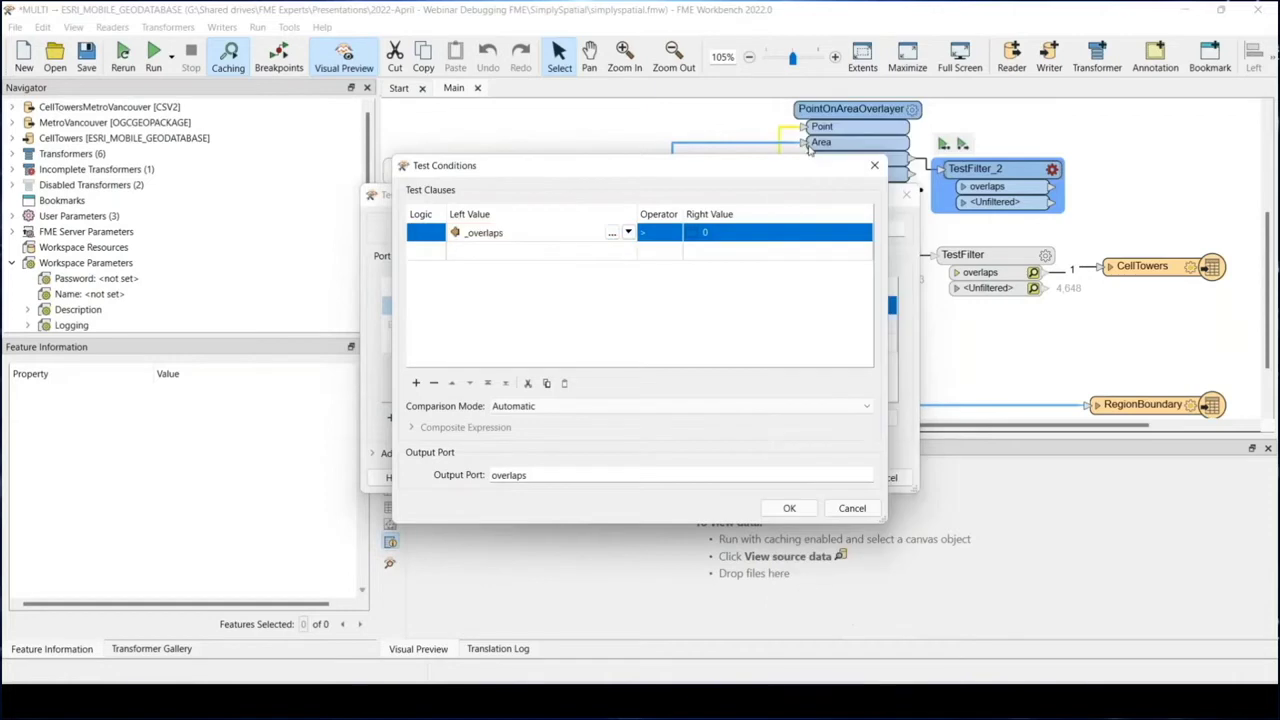
click(735, 232)
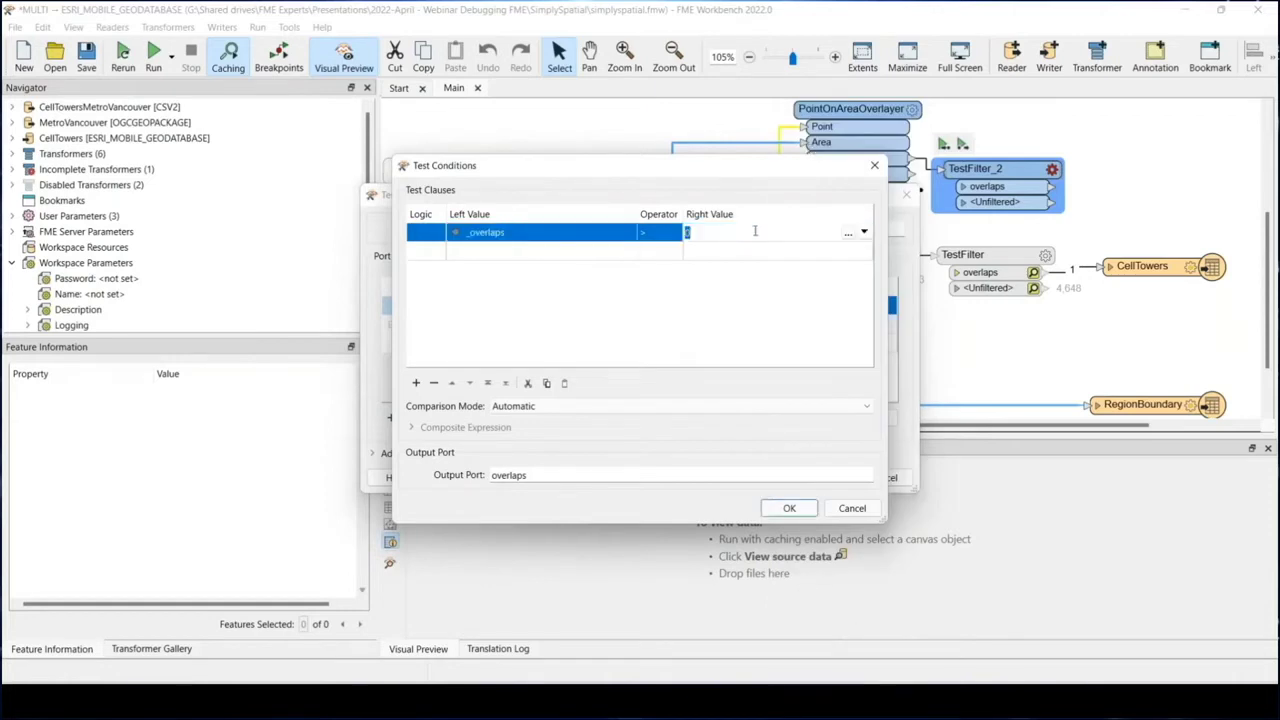
click(864, 232)
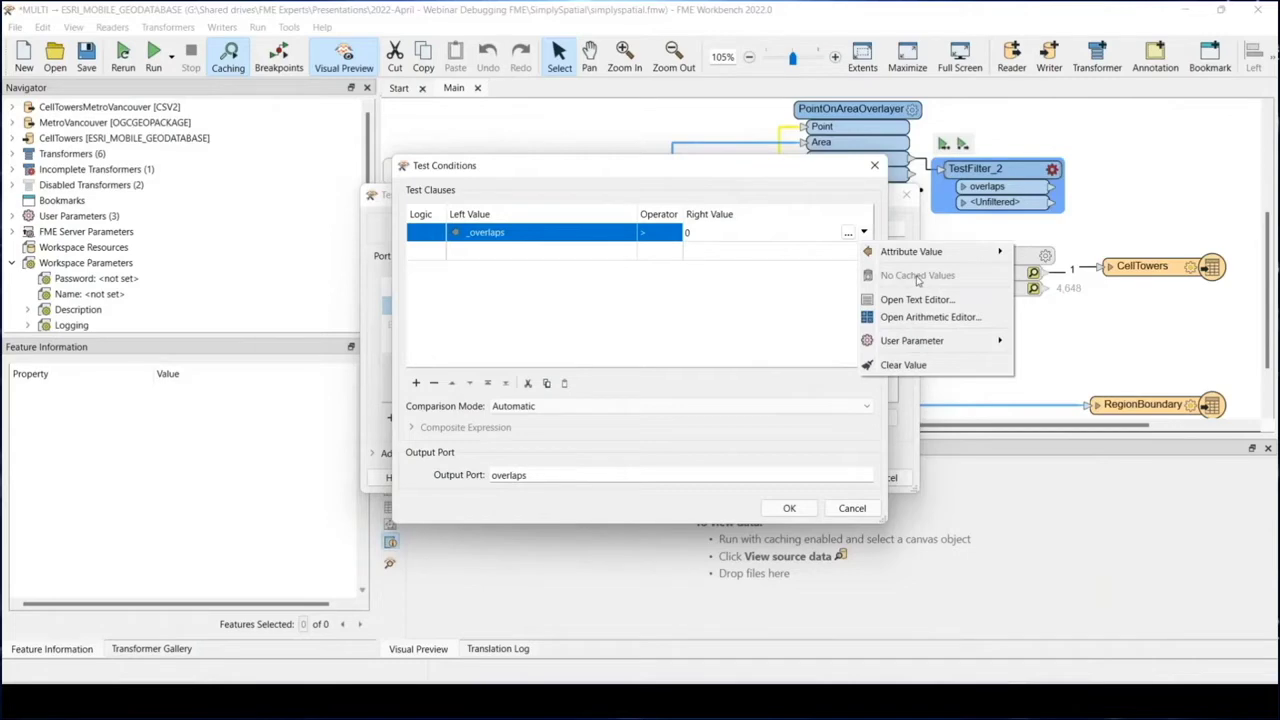
click(790, 508)
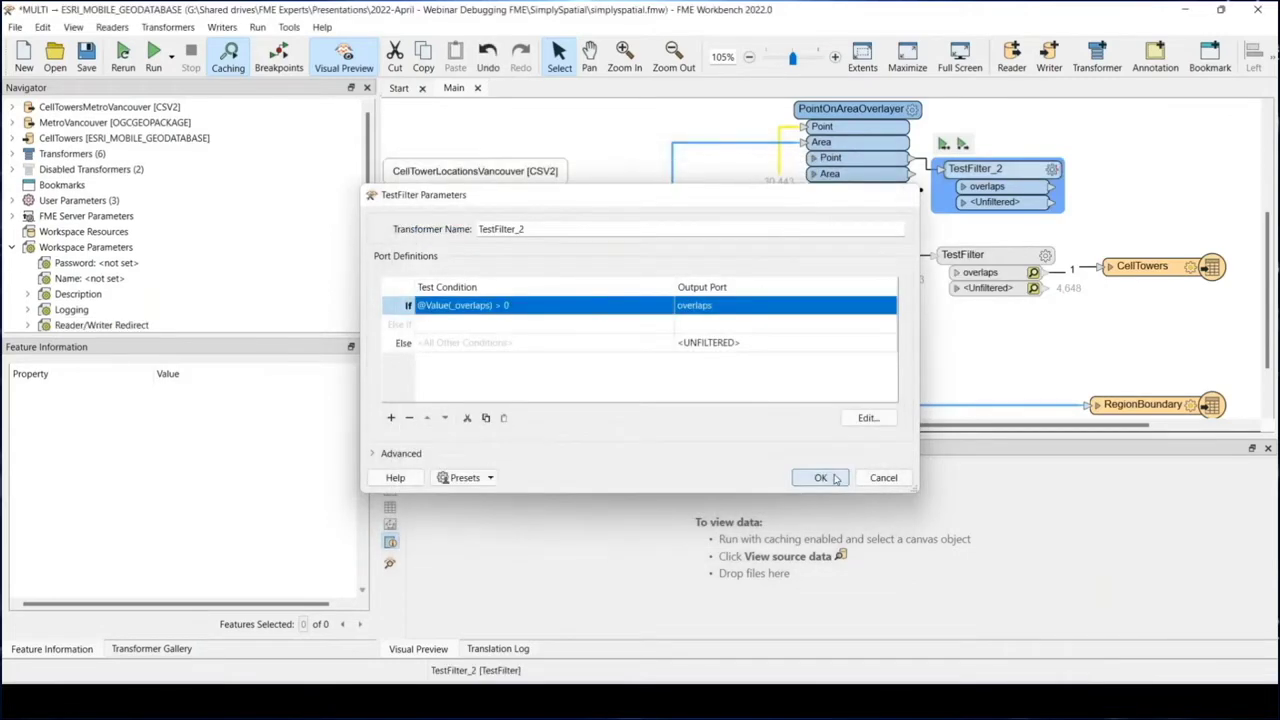
click(816, 477)
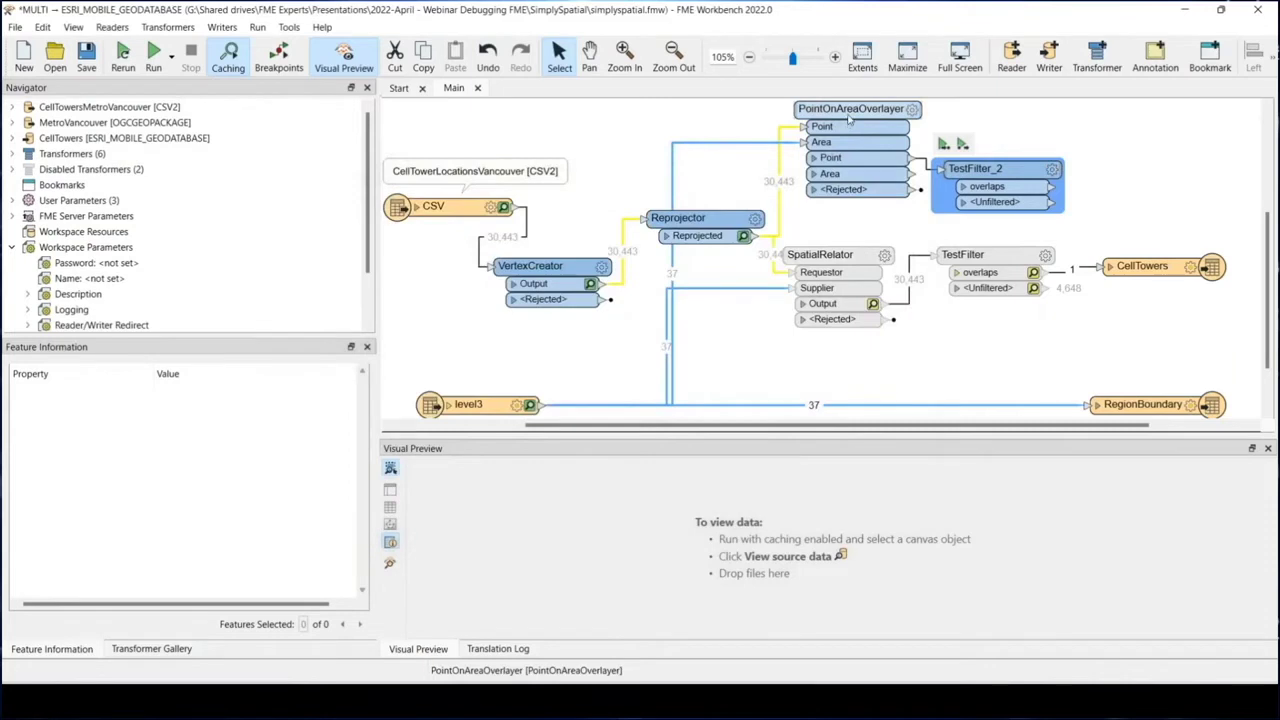
Step: Run the workspace through the PointOnAreaOverlayer branch and move TestFilter_2 up, clear of the overlayer's Rejected port
click(849, 119)
key(ctrl+v)
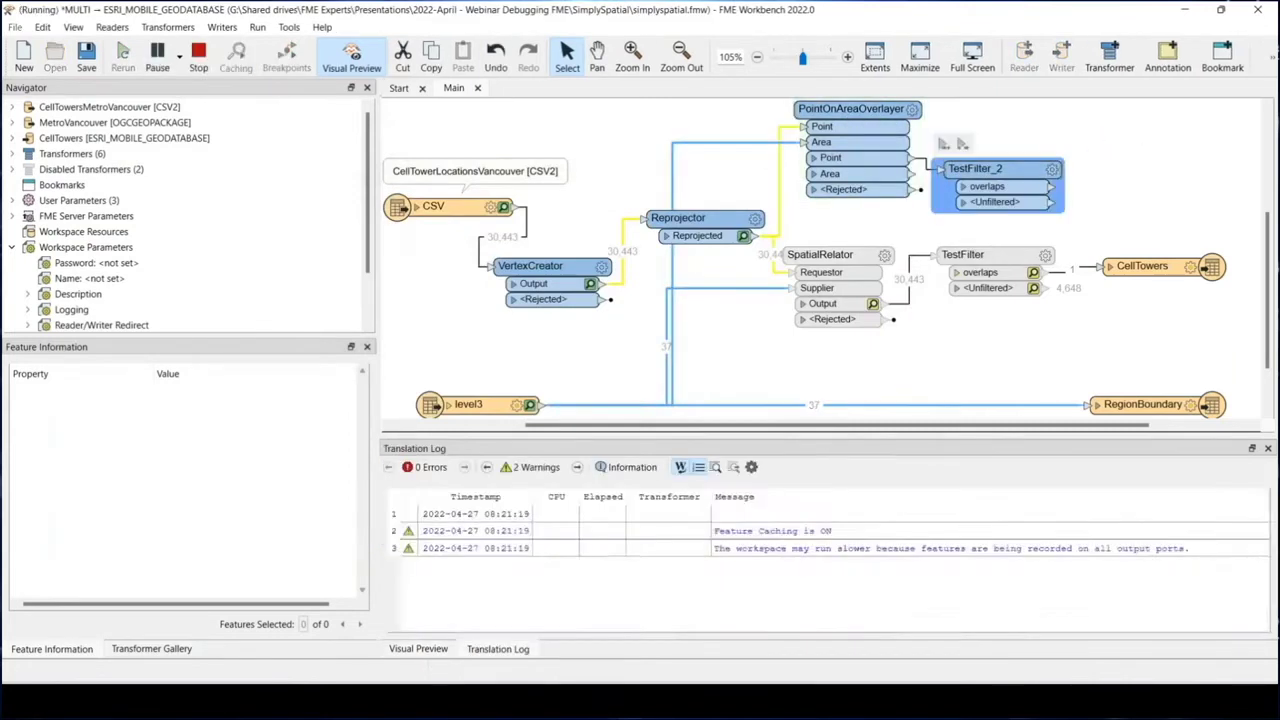
key(ctrl+r)
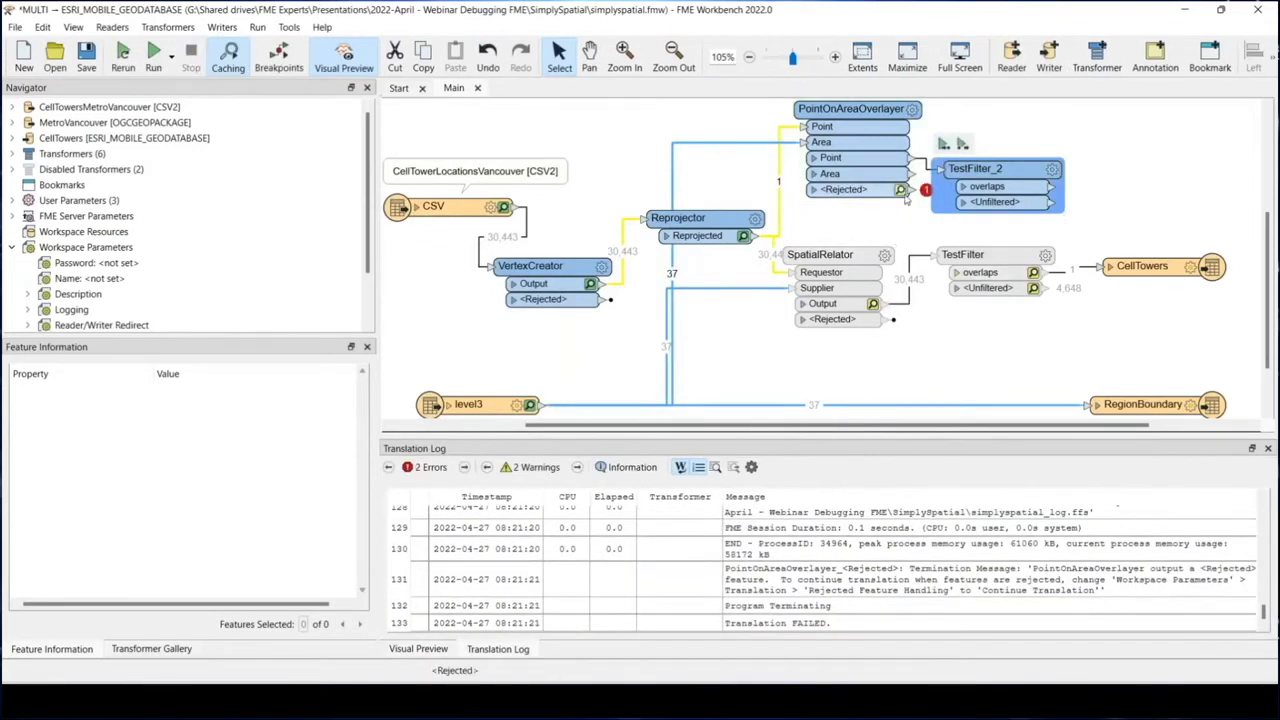
drag(968, 168, 1016, 115)
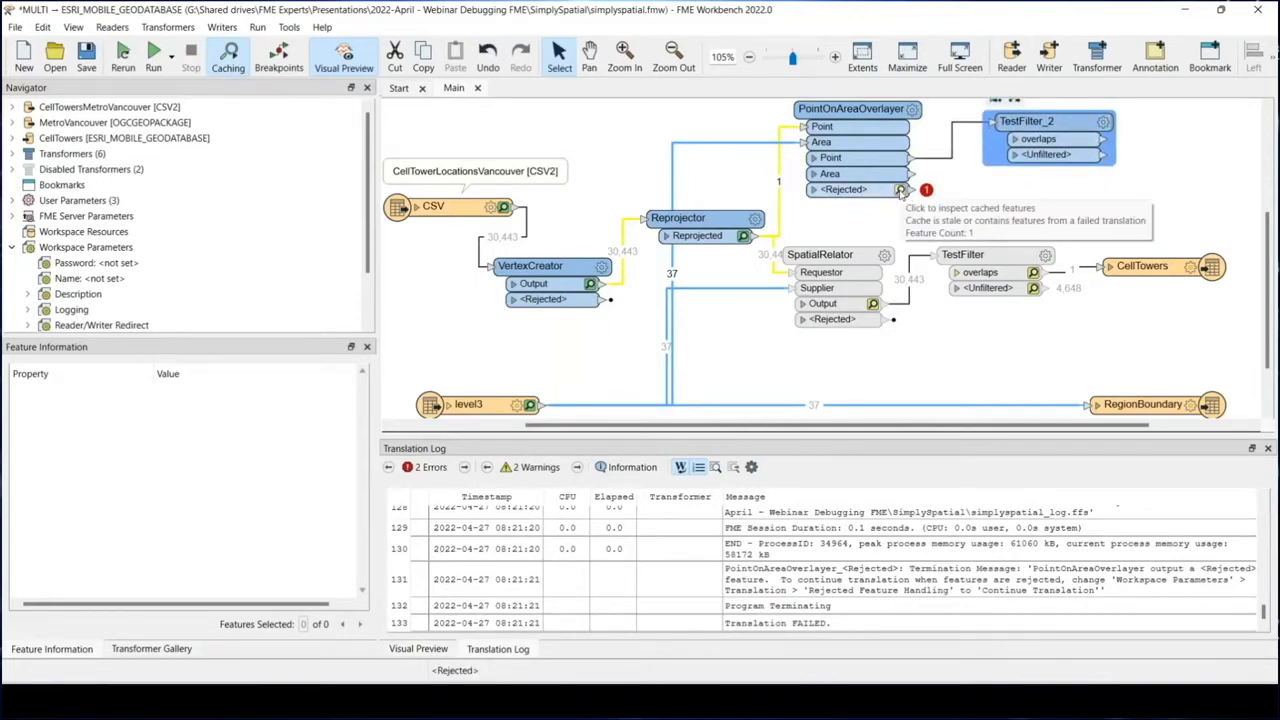
Step: Show only the errors in the translation log, then inspect the PointOnAreaOverlayer's rejected feature and its rejection code attribute
click(426, 467)
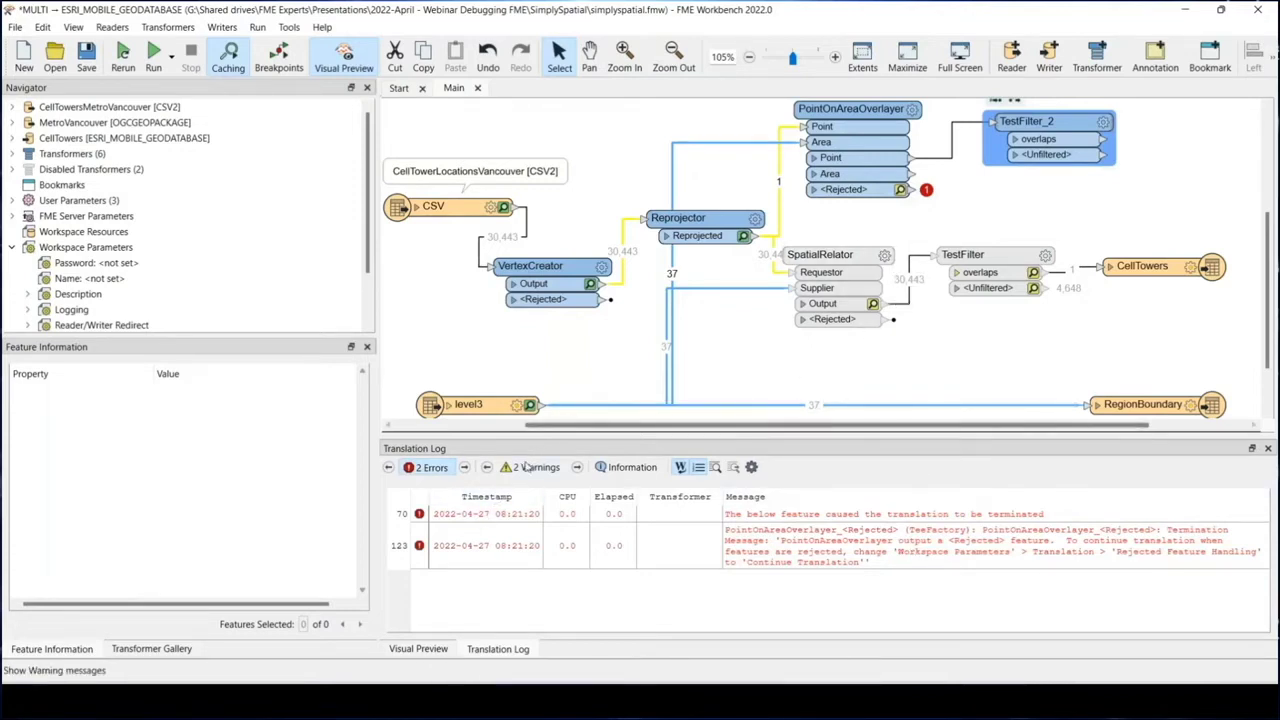
click(416, 651)
click(900, 190)
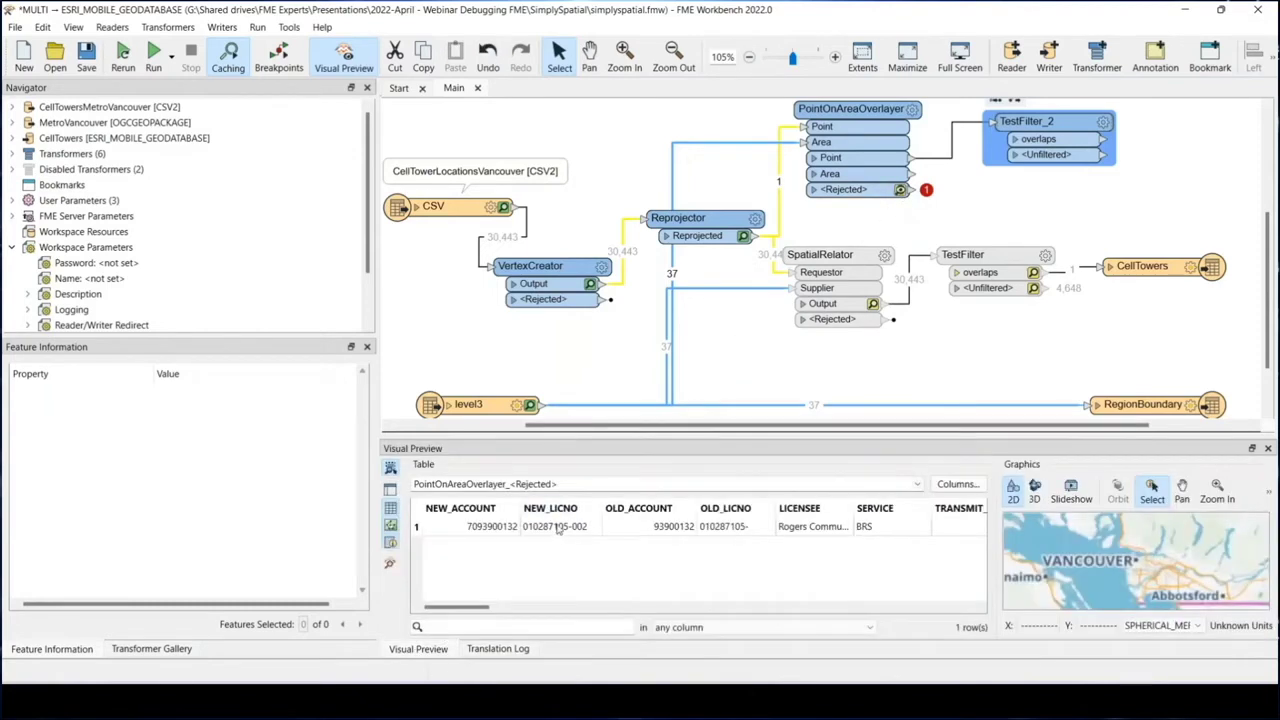
click(558, 527)
scroll(257, 515, down, 1)
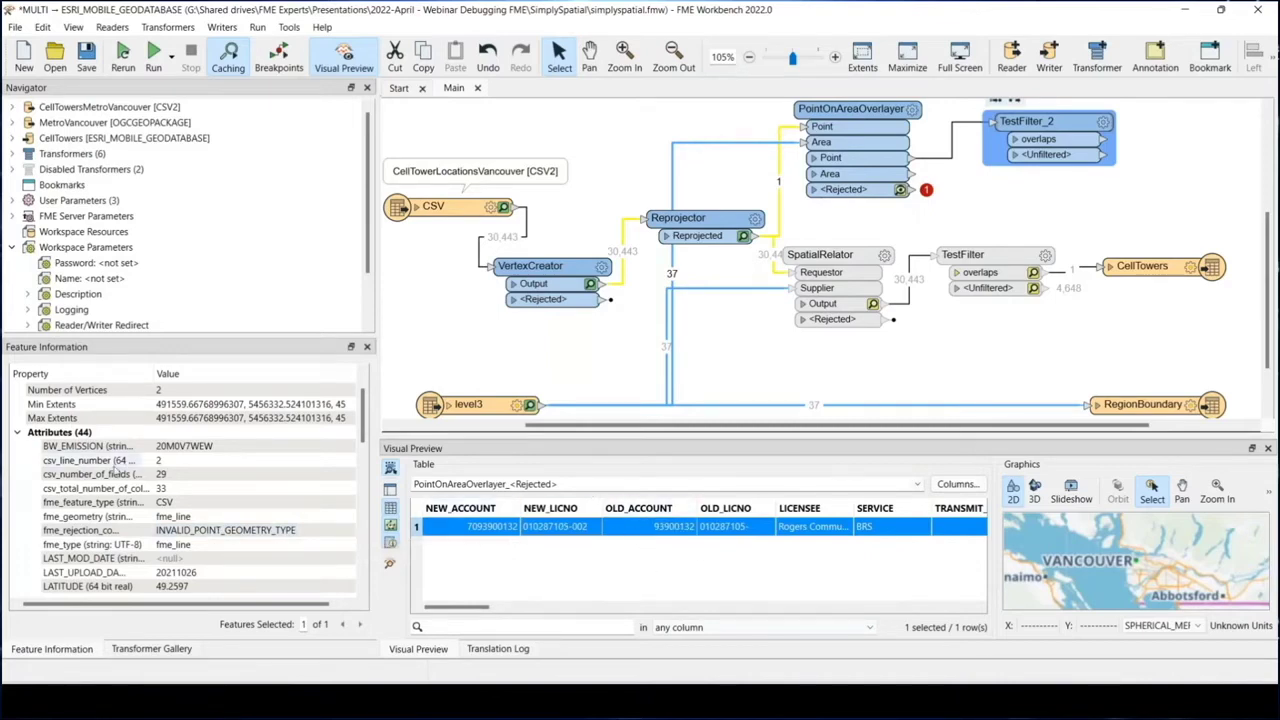
click(116, 530)
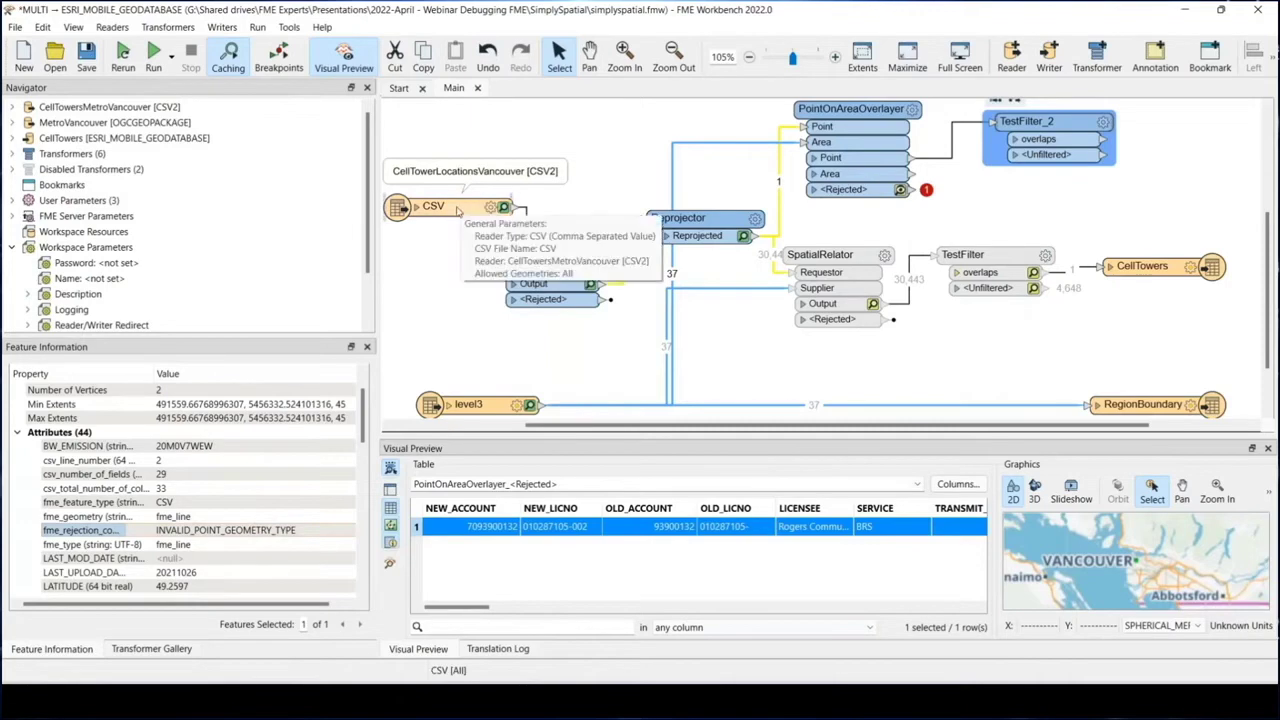
Step: Move the CSV reader feature type higher above the VertexCreator and disable the PointOnAreaOverlayer
drag(457, 210, 465, 160)
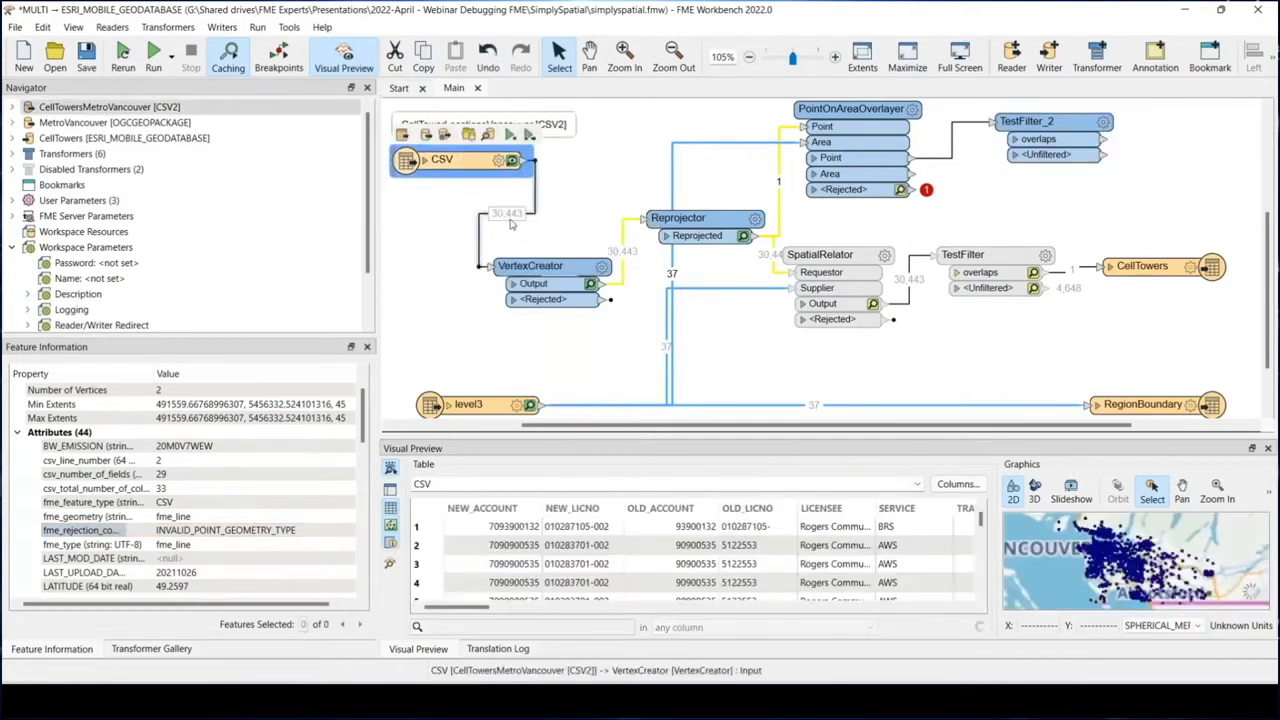
click(534, 212)
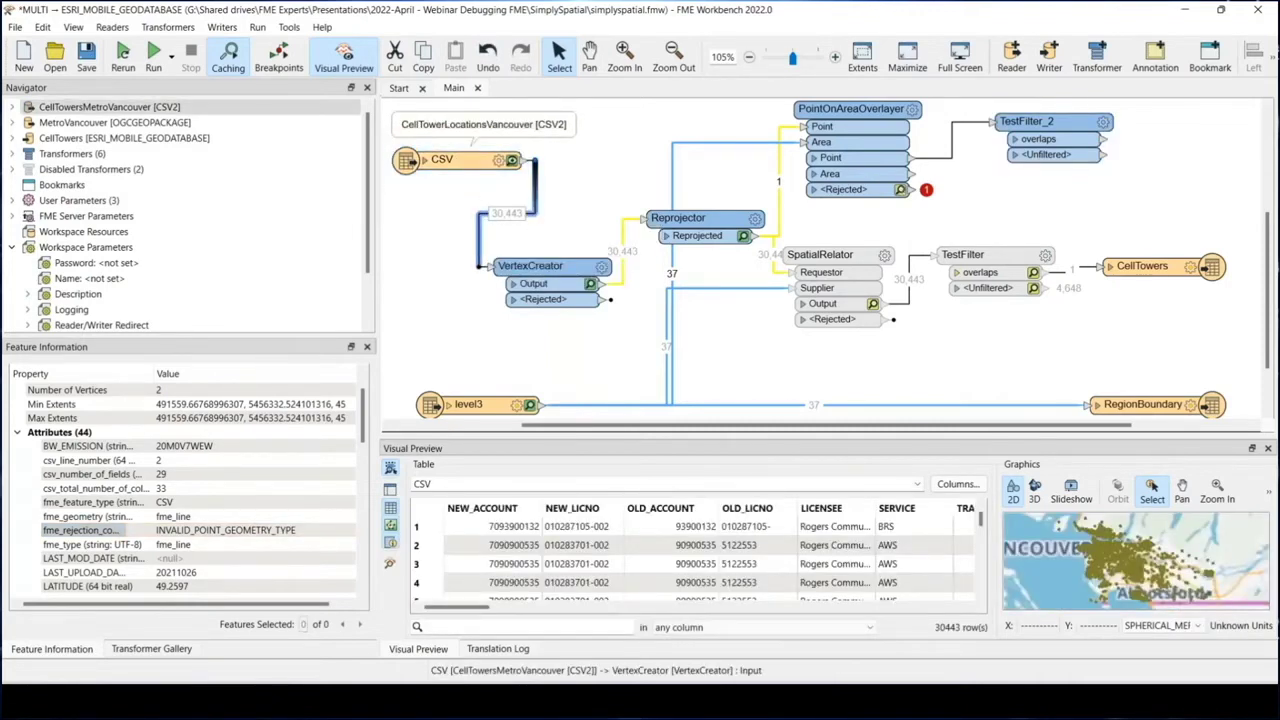
right_click(536, 213)
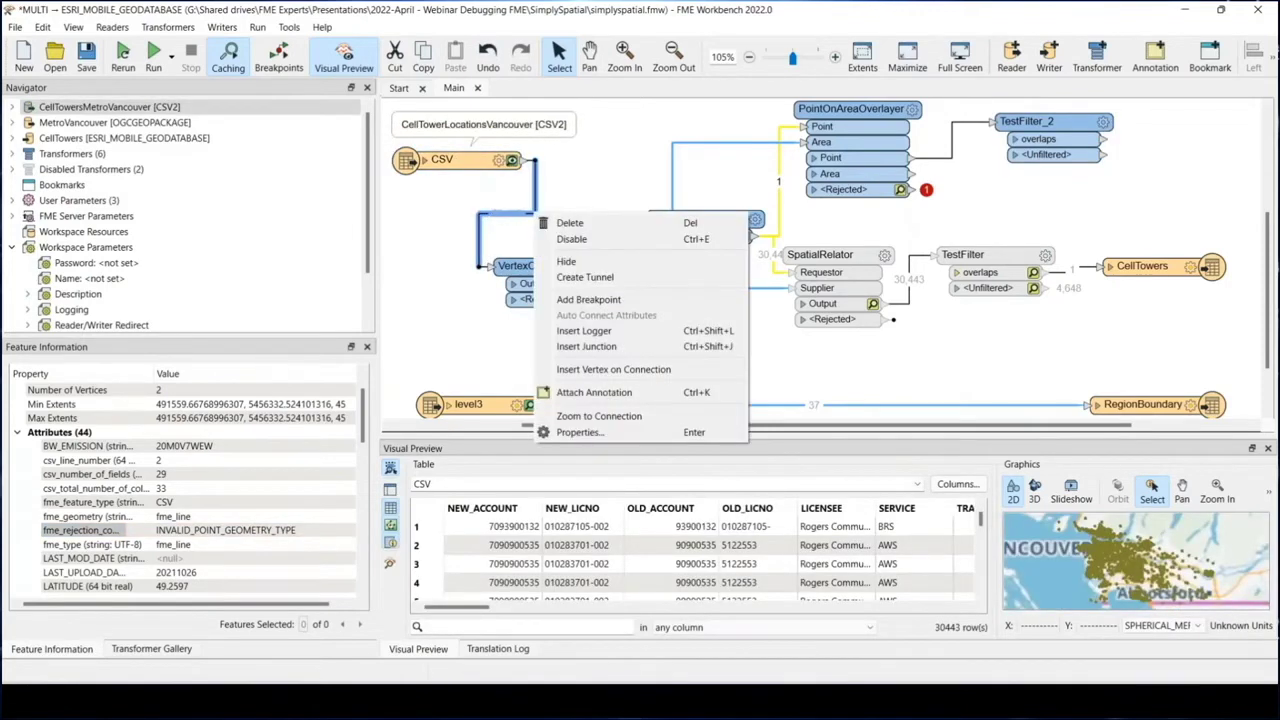
click(843, 108)
click(845, 110)
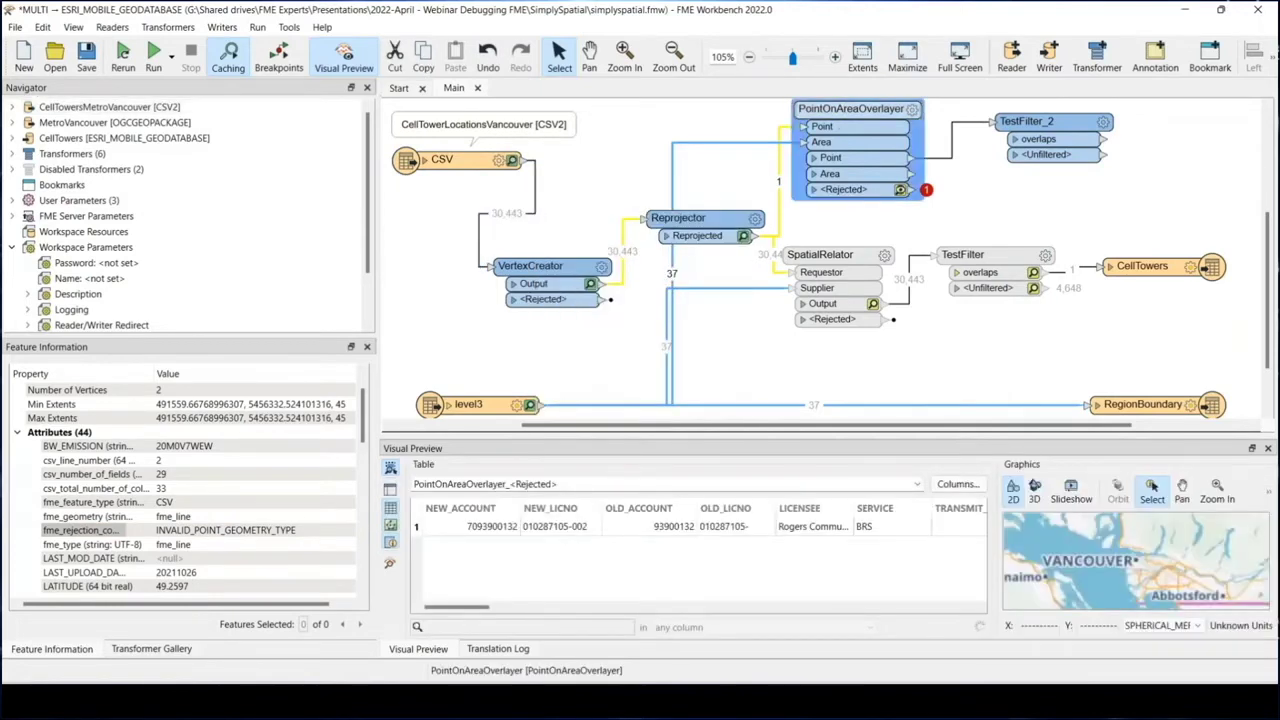
Step: Add a breakpoint on the connection between the CSV reader feature type and the VertexCreator
click(481, 226)
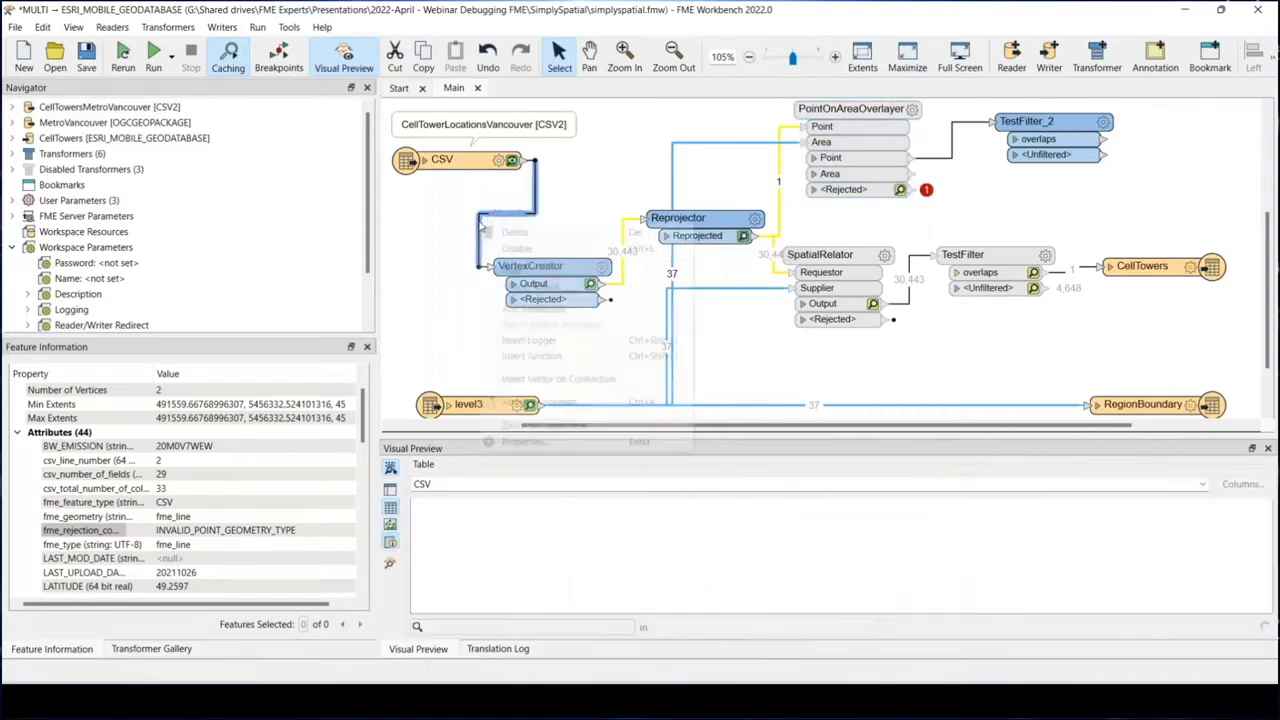
right_click(481, 226)
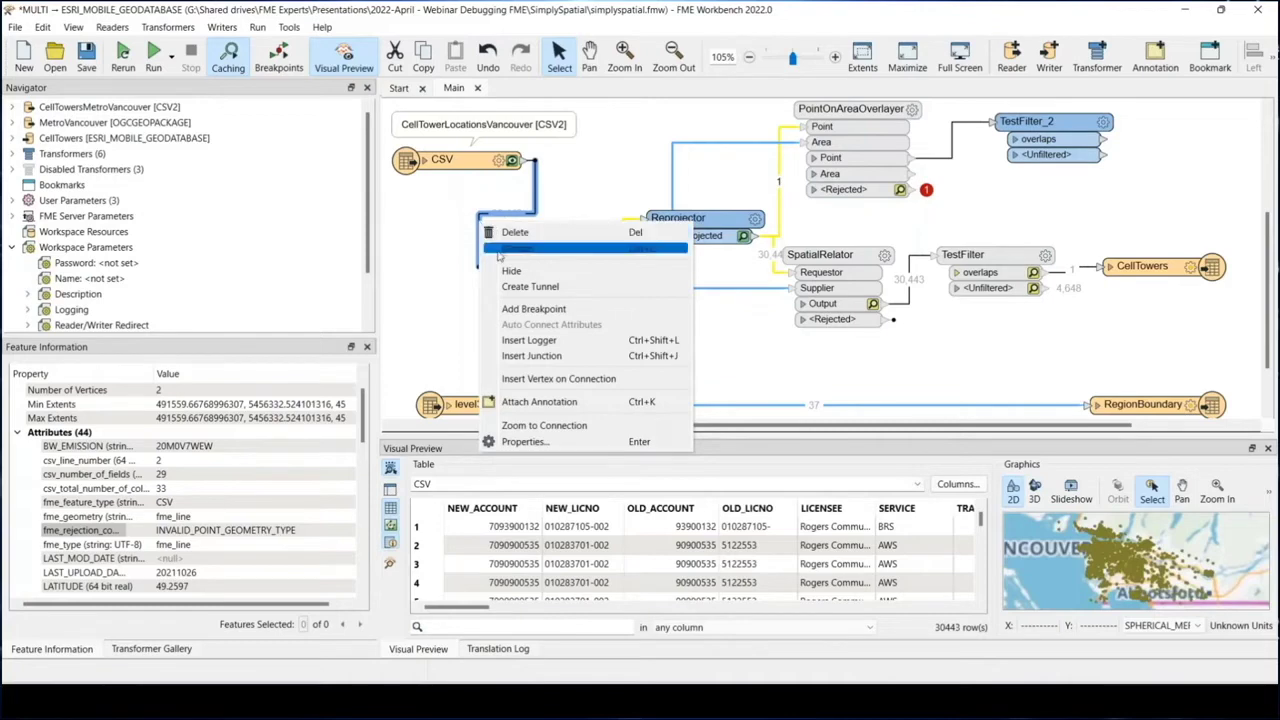
click(521, 312)
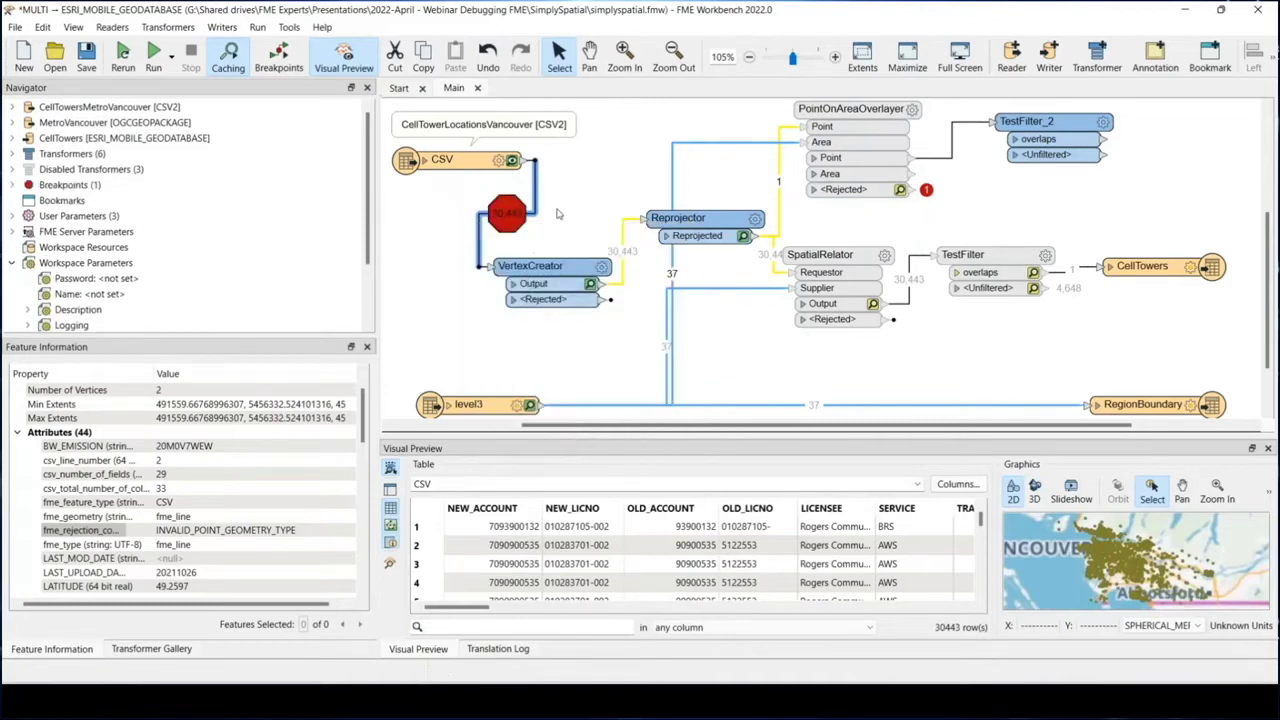
mouse_move(507, 228)
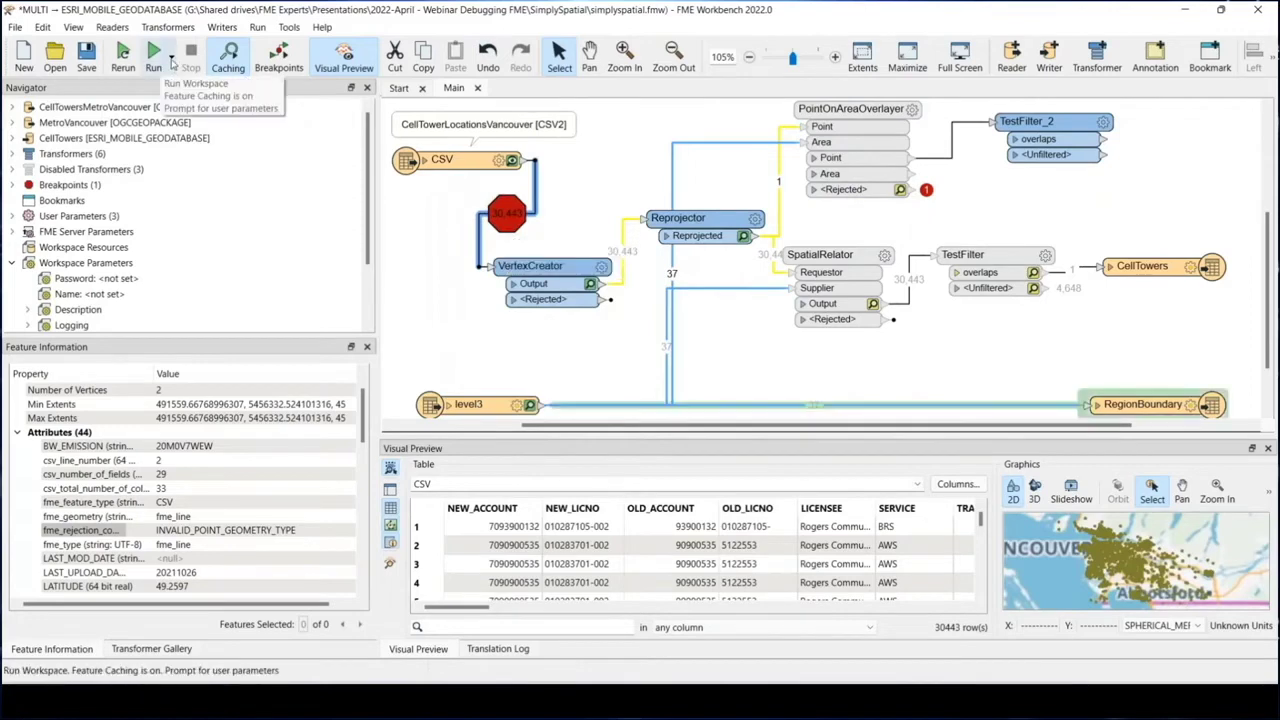
Step: Run the workspace with breakpoints enabled and inspect the properties and attributes of the feature held between the CSV reader and VertexCreator
click(280, 60)
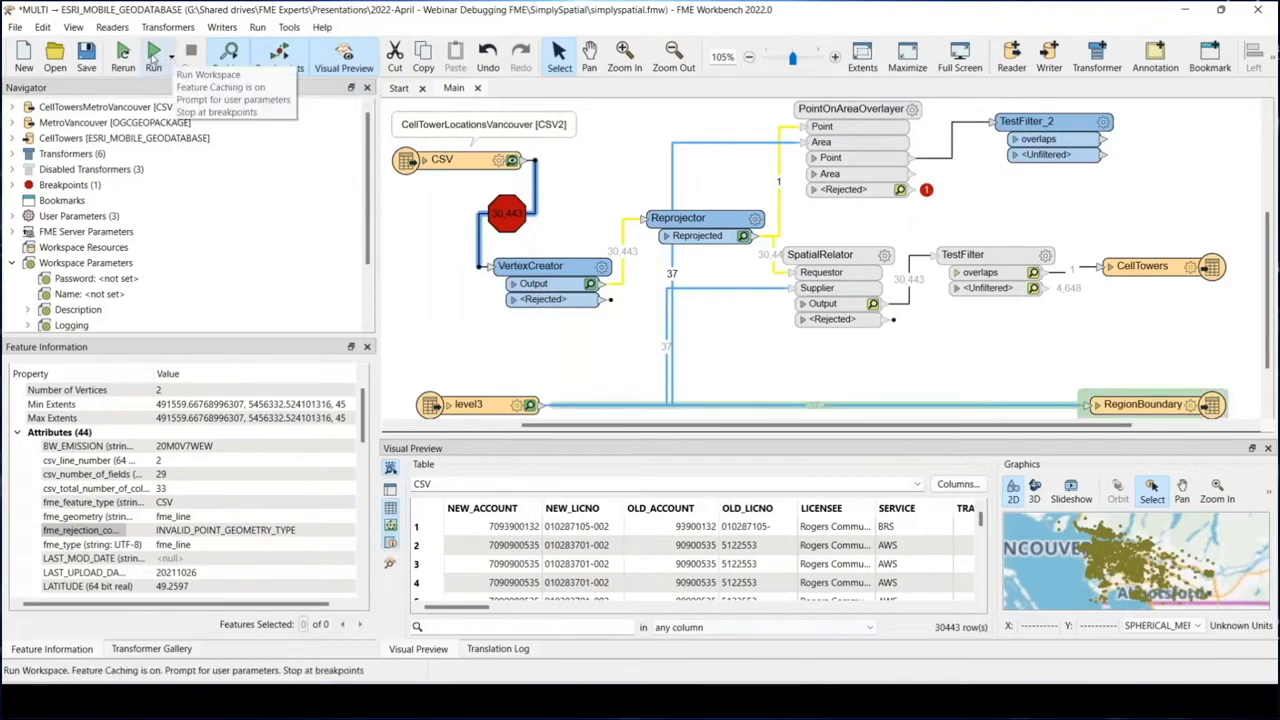
click(153, 62)
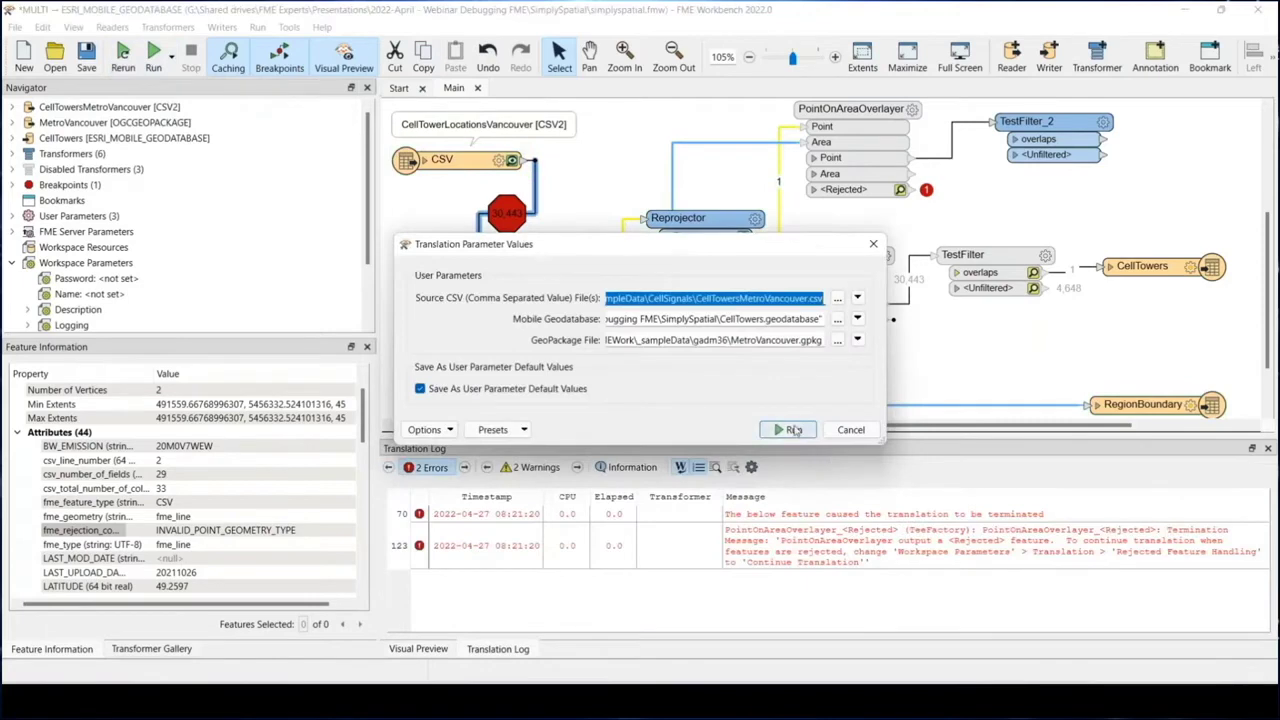
click(790, 430)
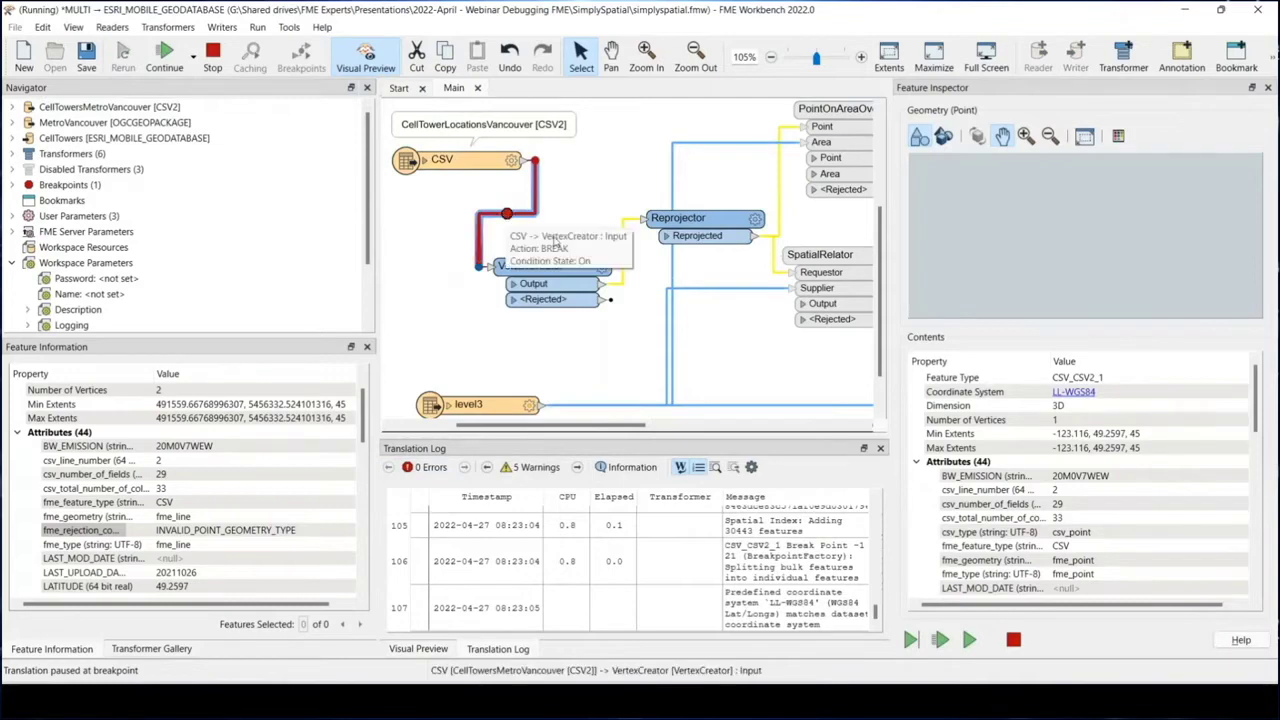
scroll(1022, 437, down, 4)
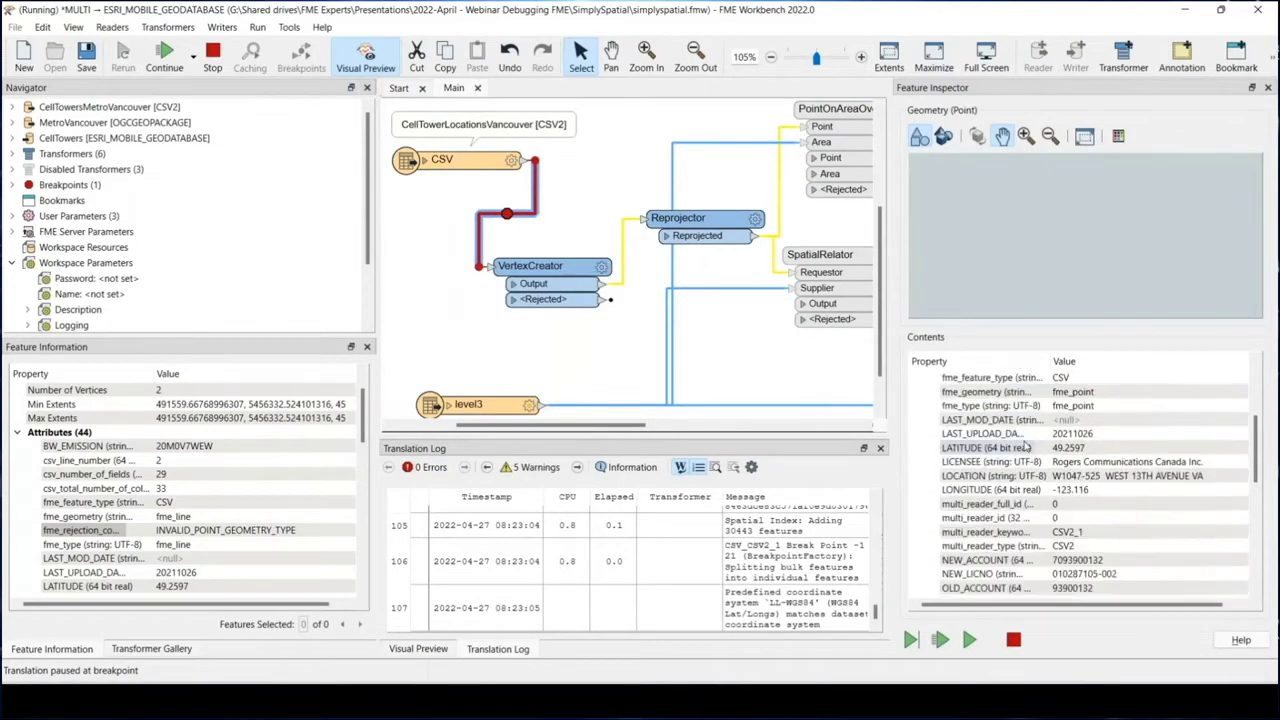
scroll(1025, 446, up, 4)
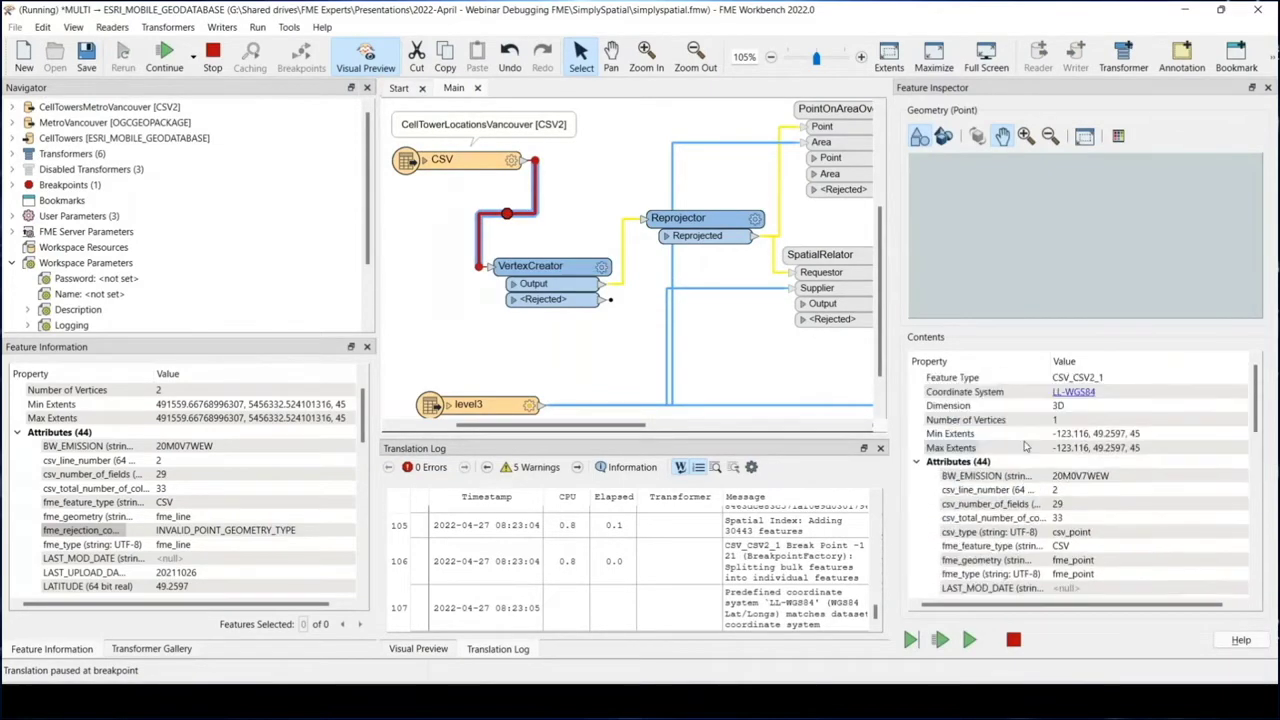
scroll(1025, 446, down, 6)
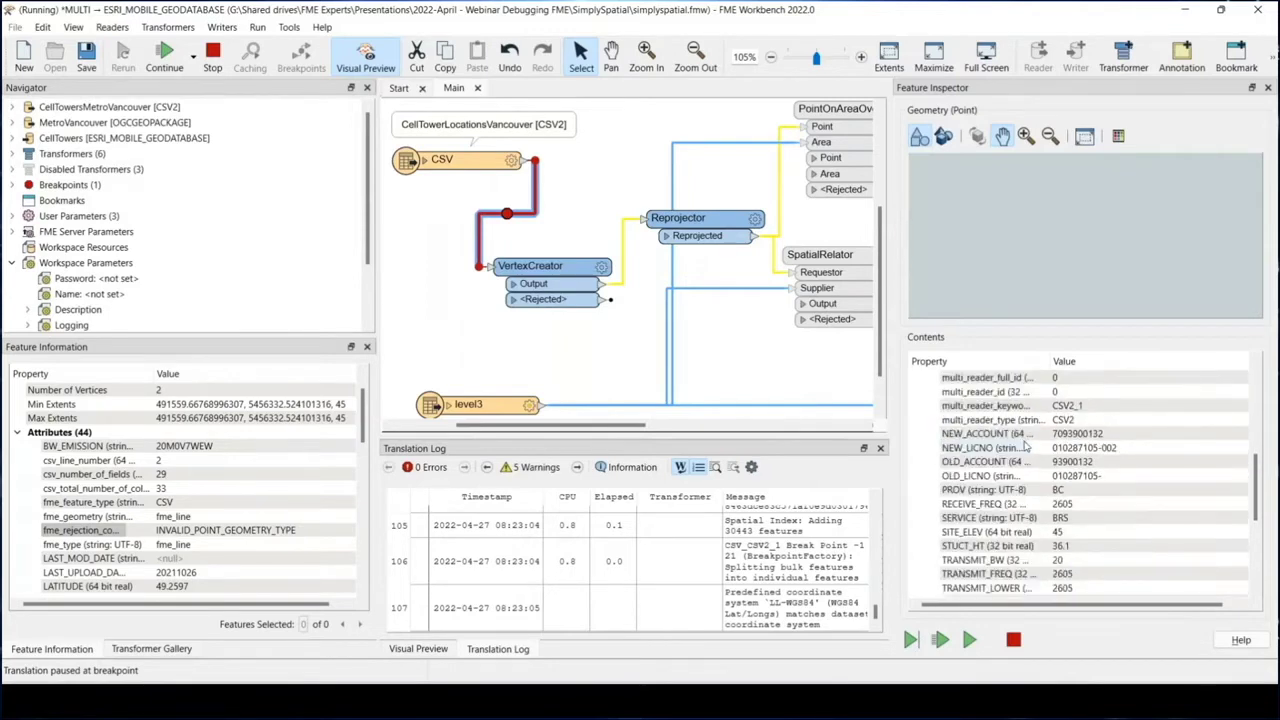
scroll(1025, 446, up, 6)
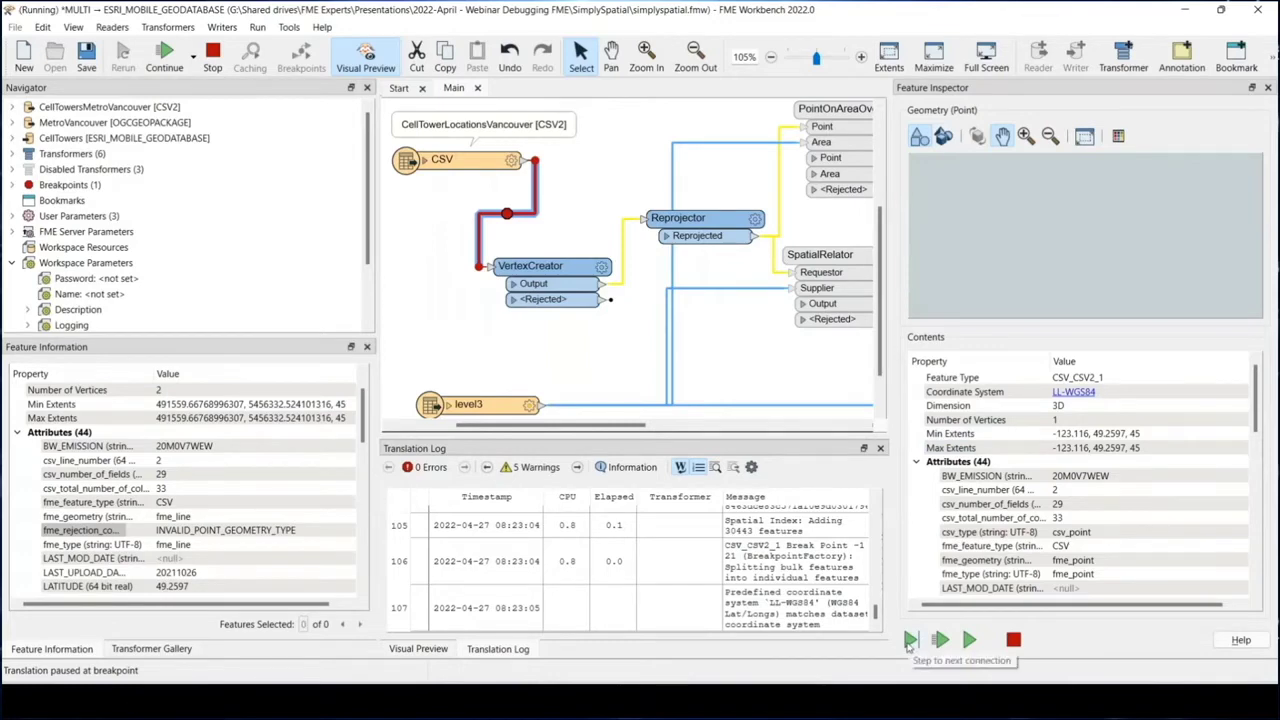
Step: Step the paused feature to the VertexCreator's output connection and examine its geometry type, vertices and coordinates
right_click(624, 266)
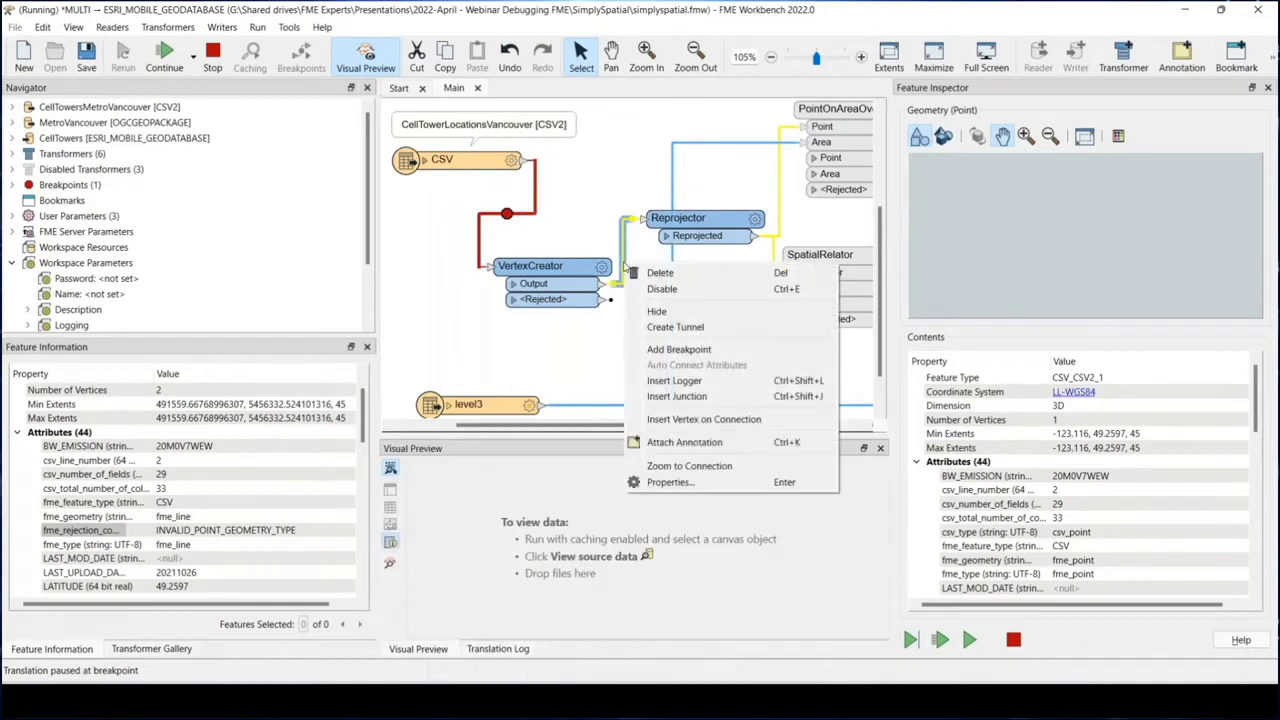
click(665, 353)
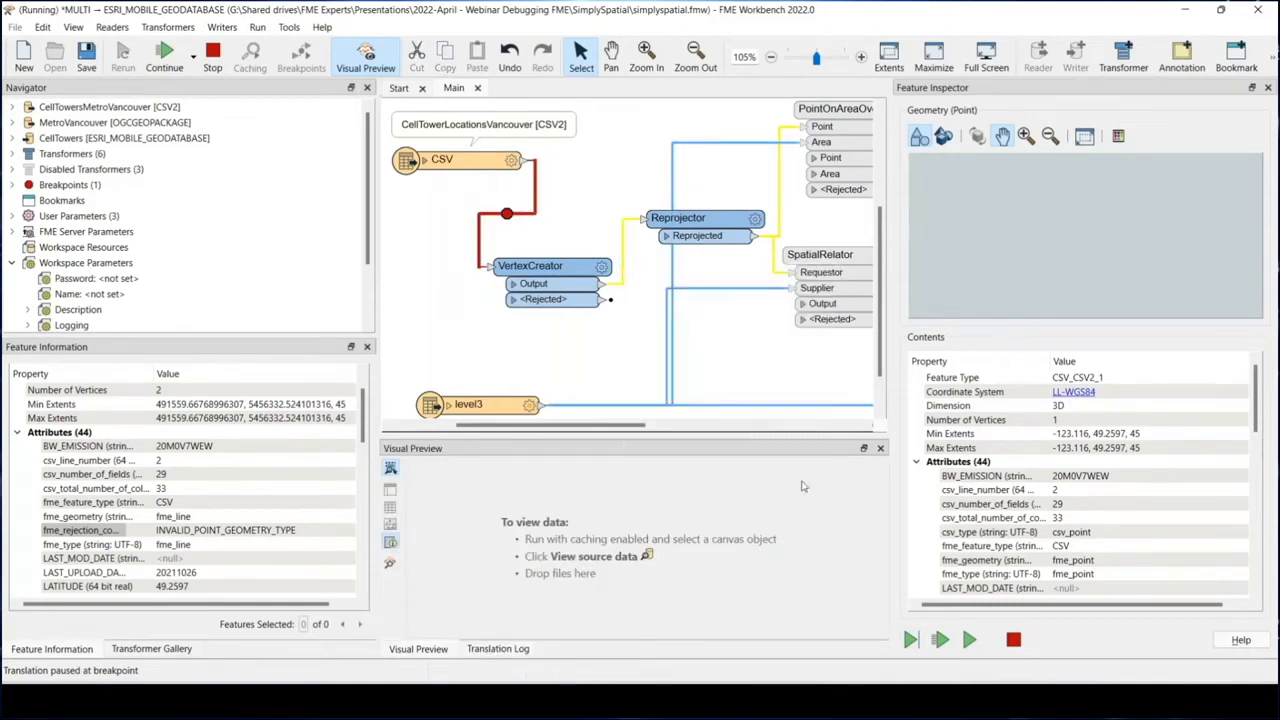
click(910, 640)
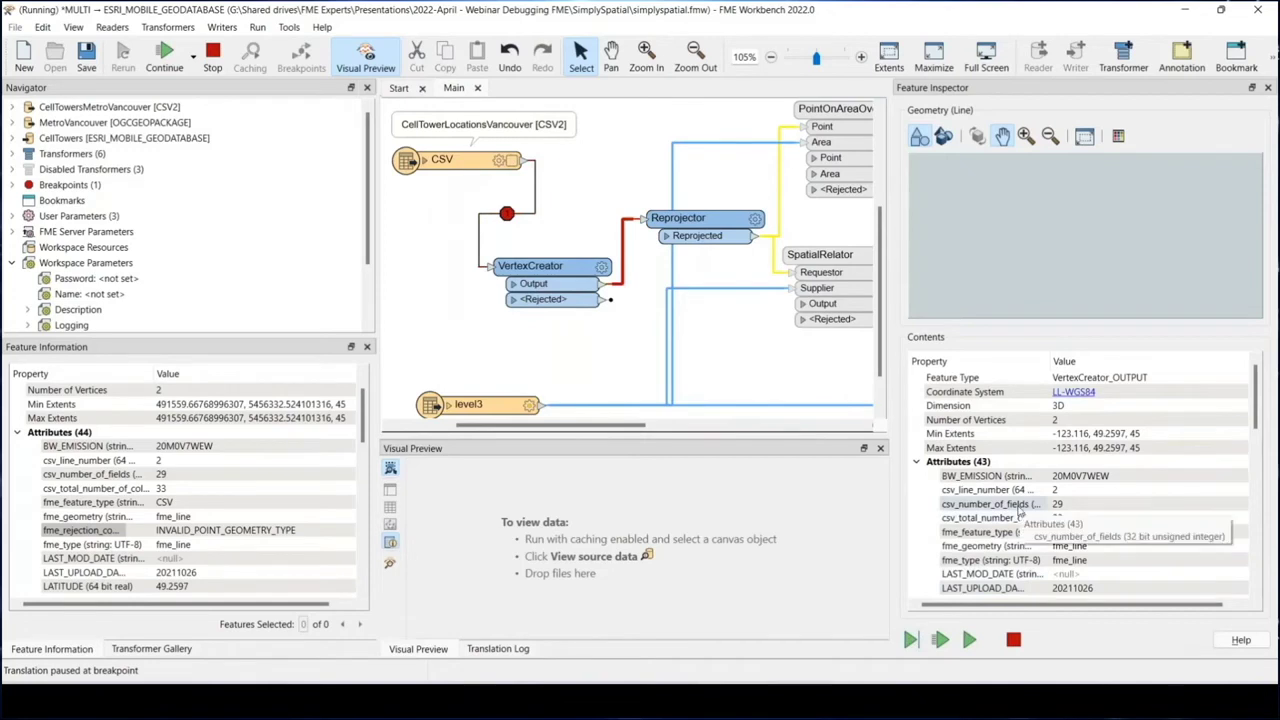
scroll(1020, 510, down, 1)
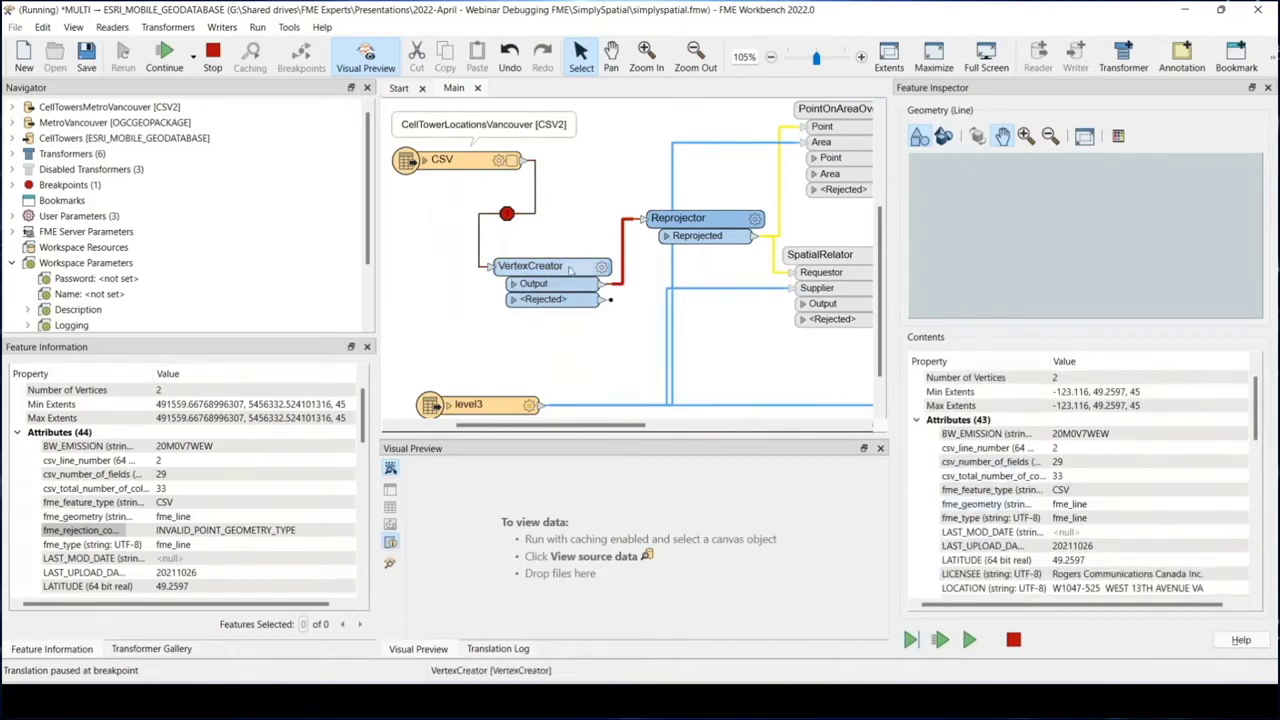
scroll(1105, 460, down, 15)
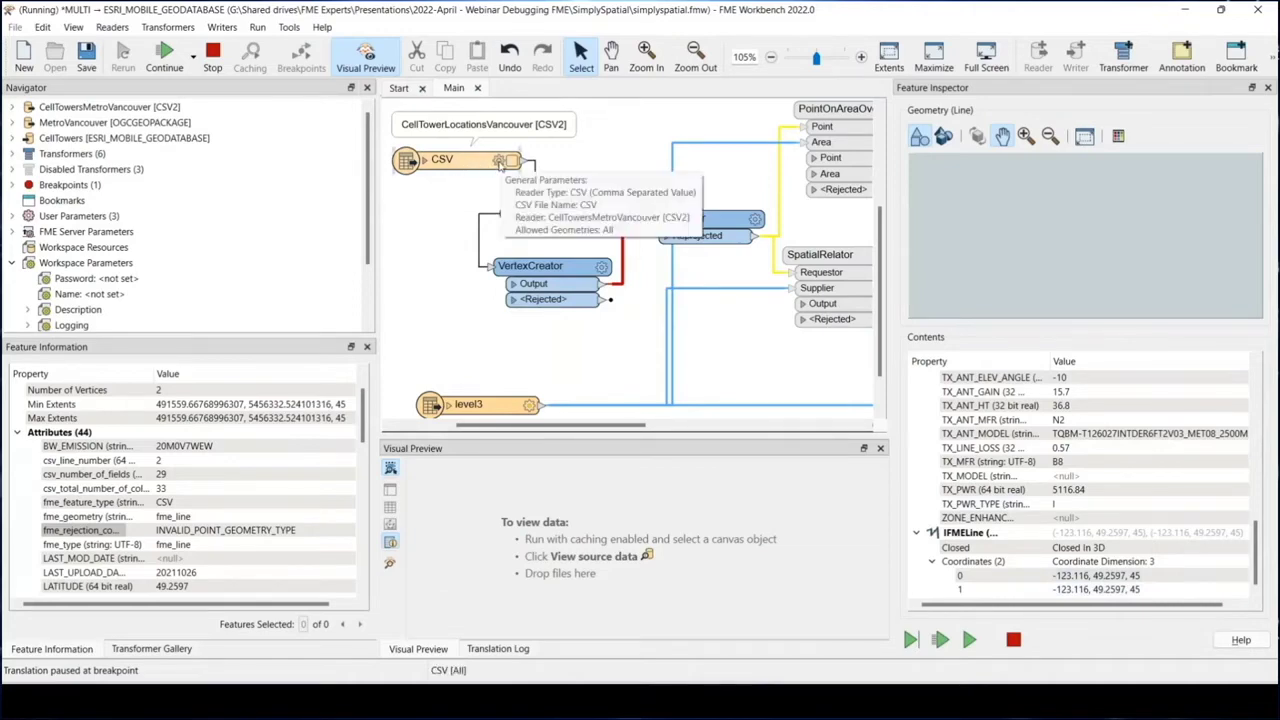
Step: Review the CSV feature type's user attributes and the VertexCreator's mode and coordinate parameters without changing them
click(499, 161)
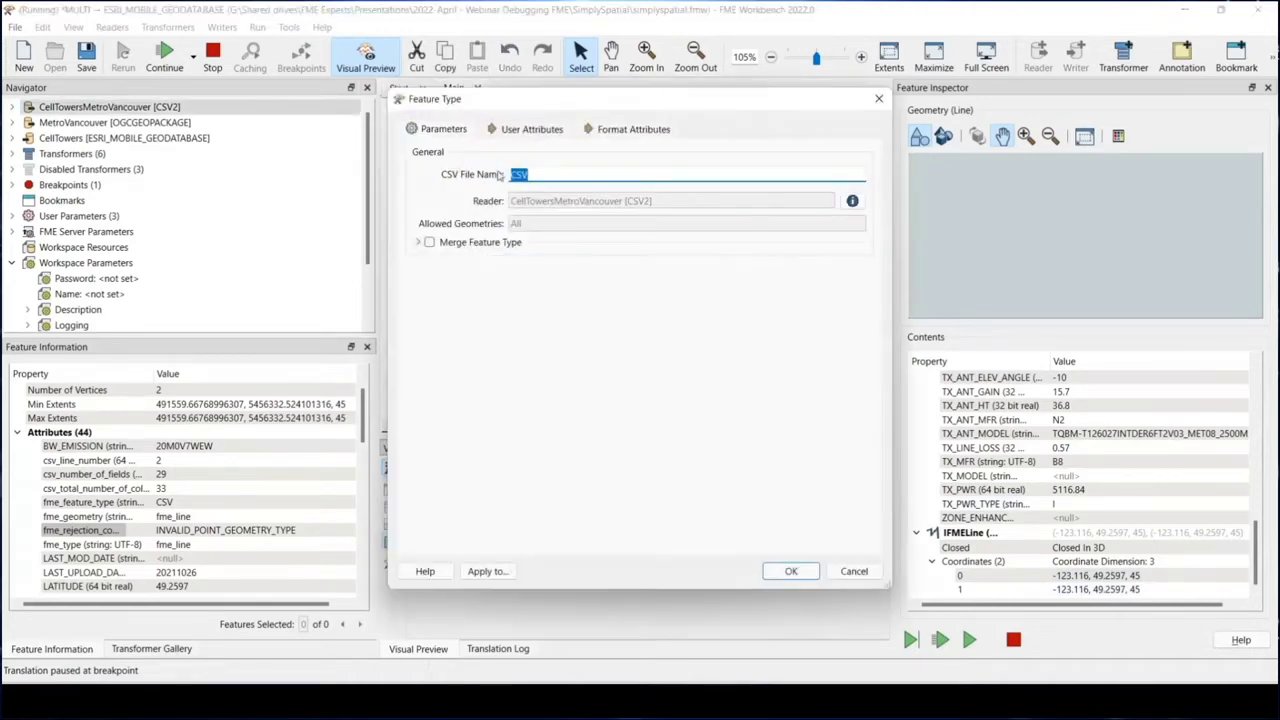
click(512, 132)
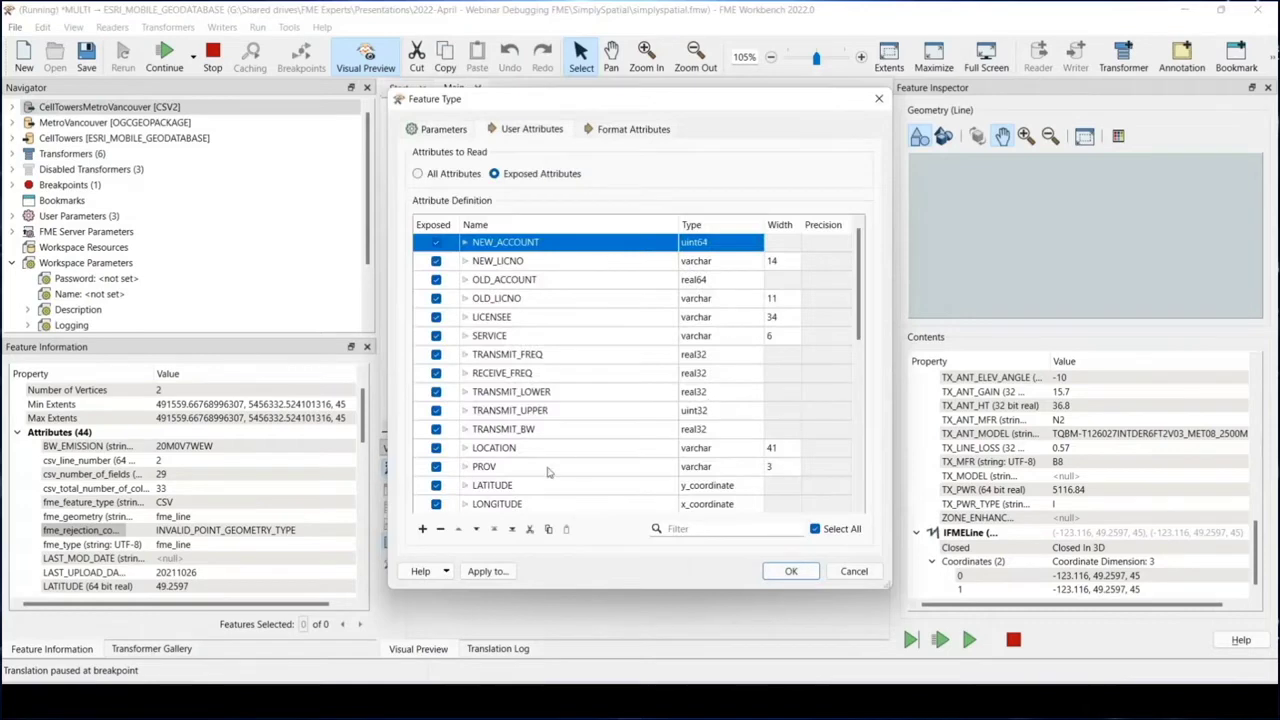
click(854, 572)
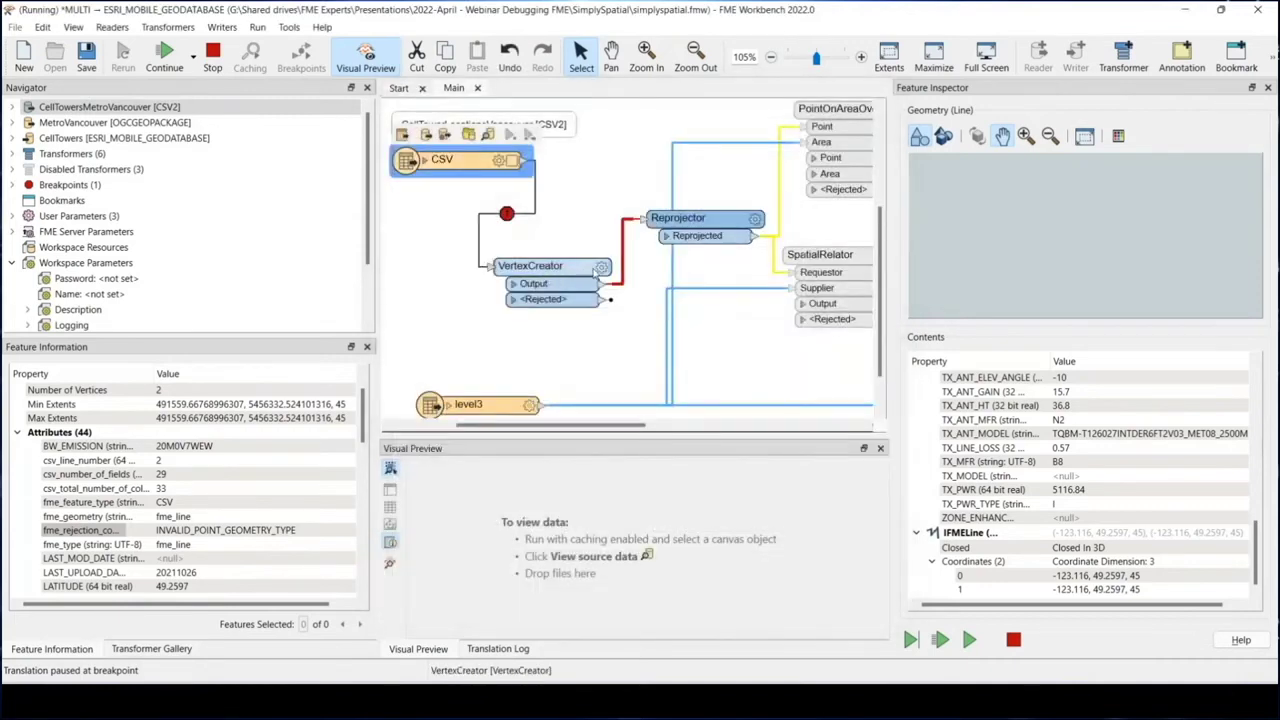
click(603, 268)
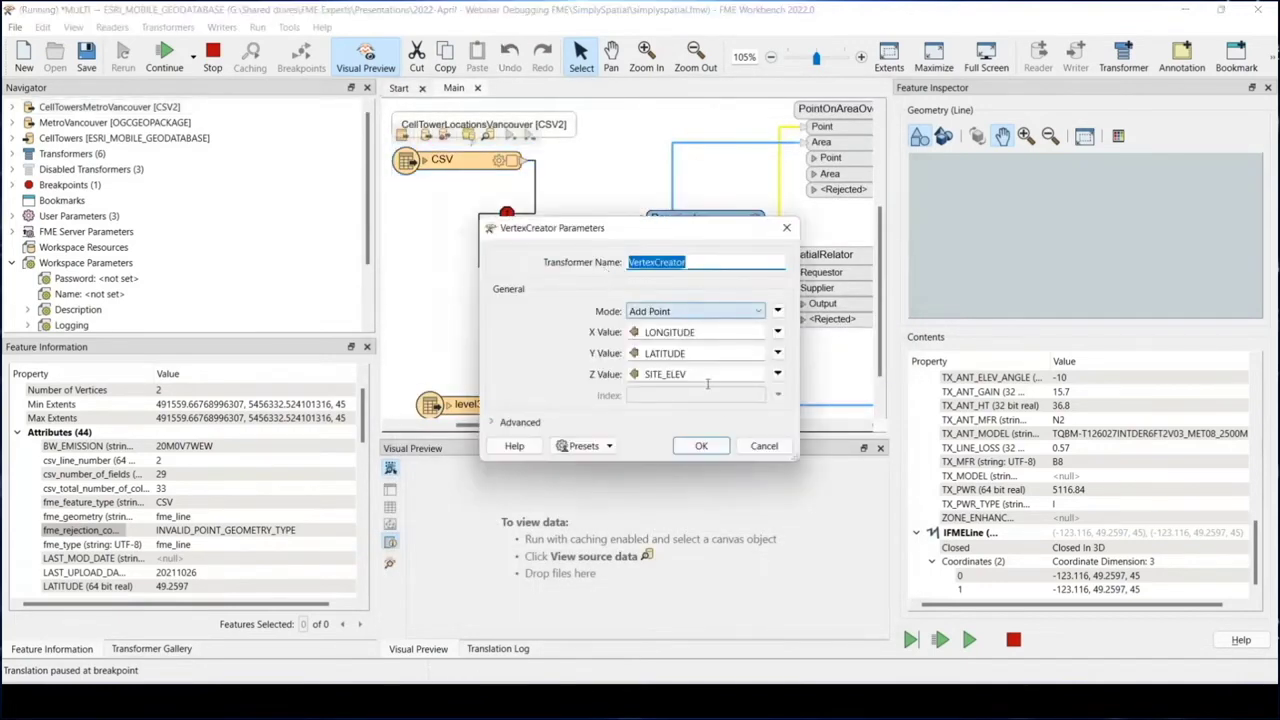
click(764, 445)
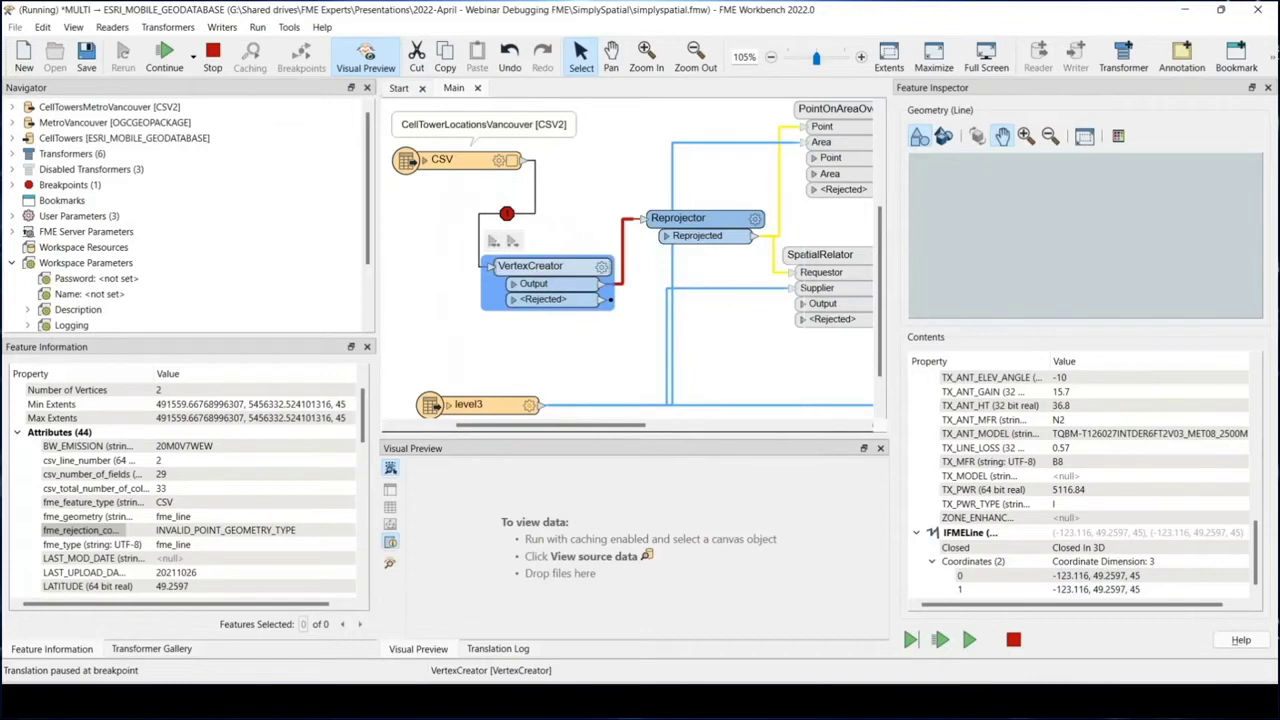
Step: Delete the VertexCreator so the CSV reader feeds the Reprojector directly, and stop the paused translation
key(Delete)
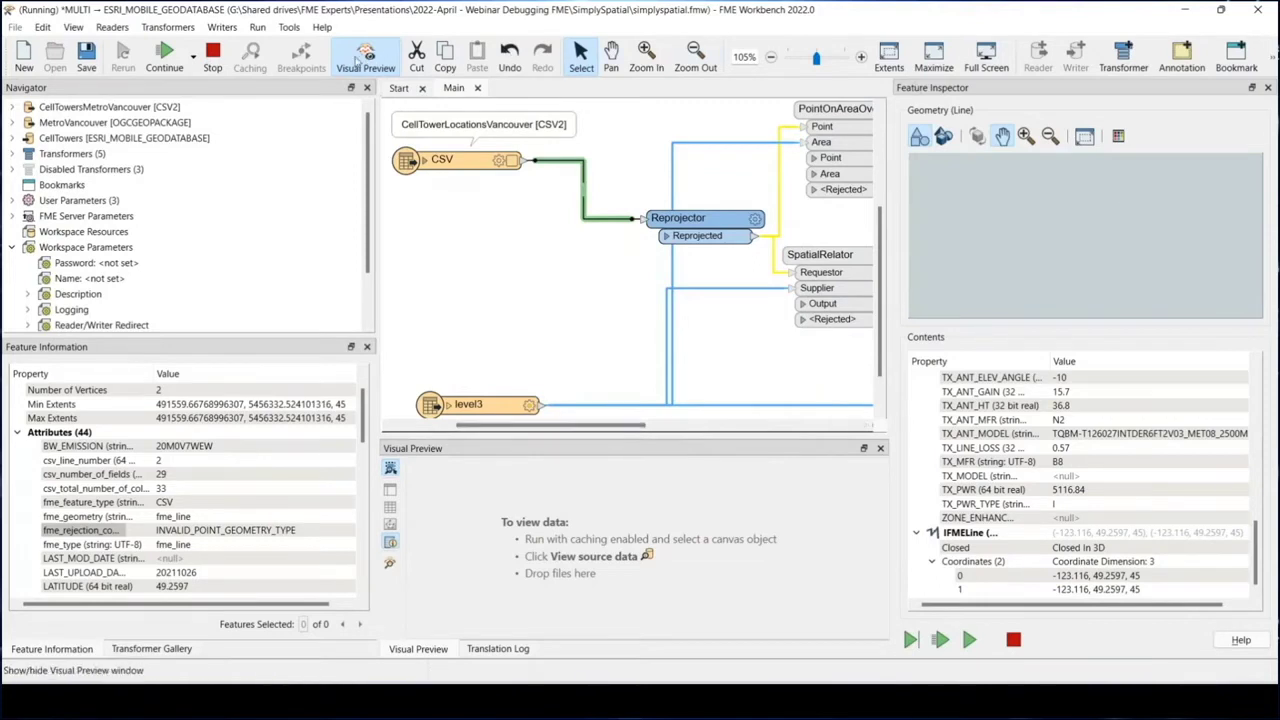
click(211, 55)
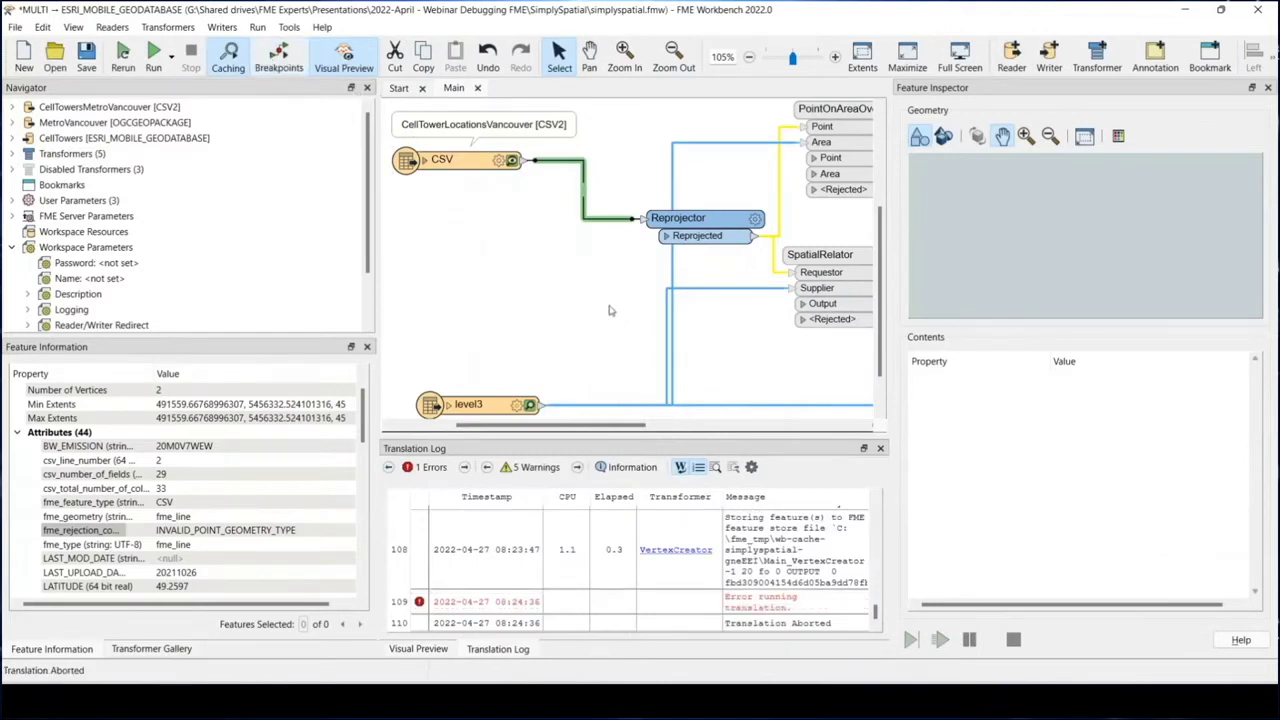
Step: Add a breakpoint on the direct connection from the CSV reader to the Reprojector
right_click(584, 218)
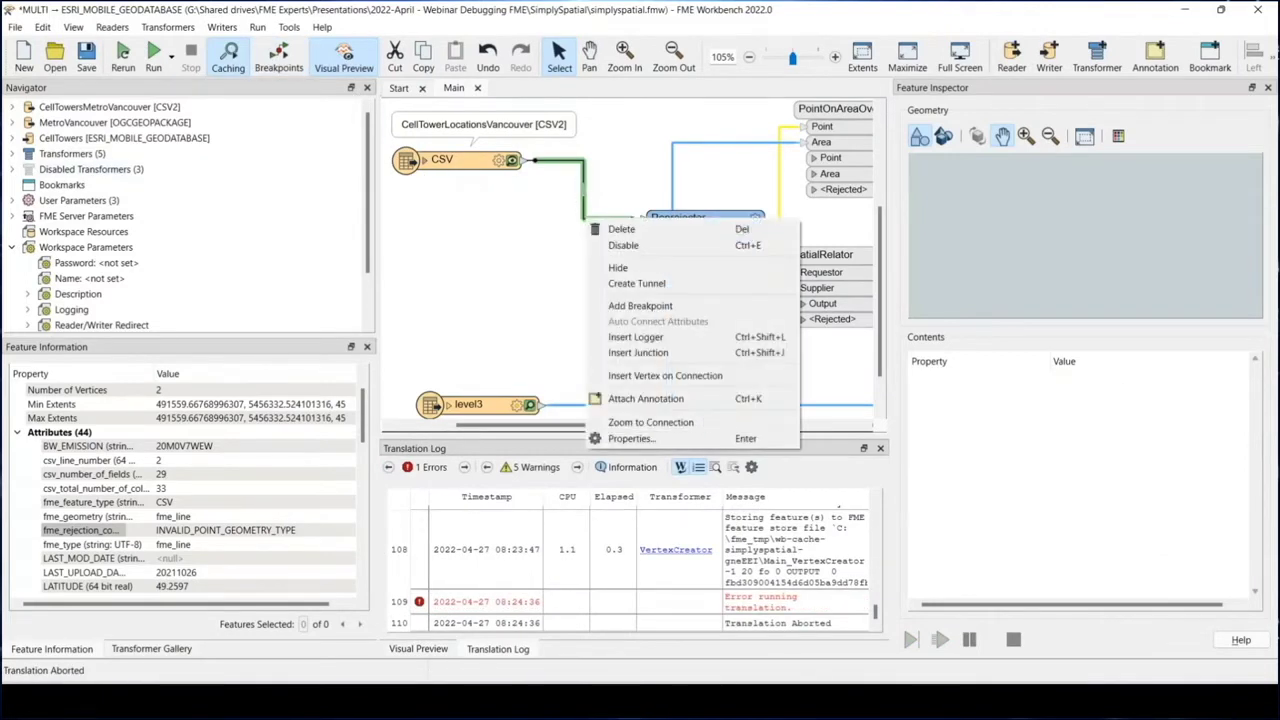
click(627, 307)
Step: Explore the test clause and hit count options of the CSV-to-Reprojector breakpoint, discarding any changes
right_click(583, 190)
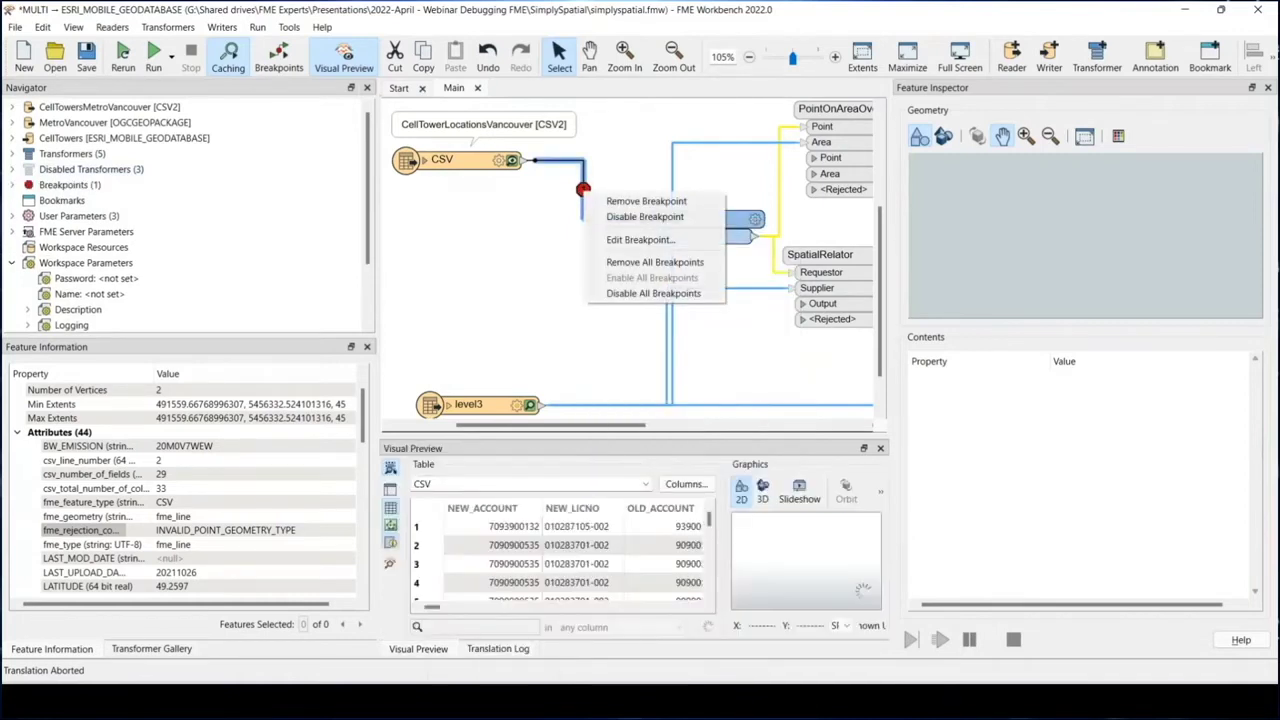
click(640, 239)
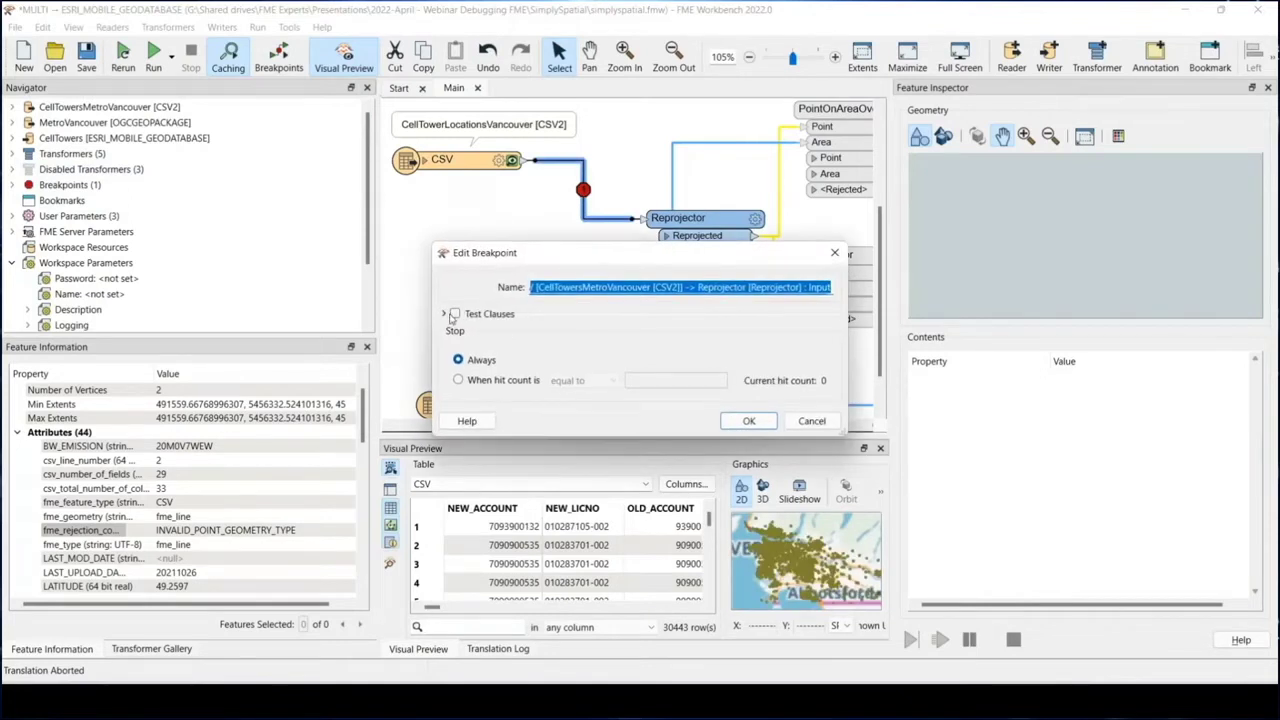
click(455, 314)
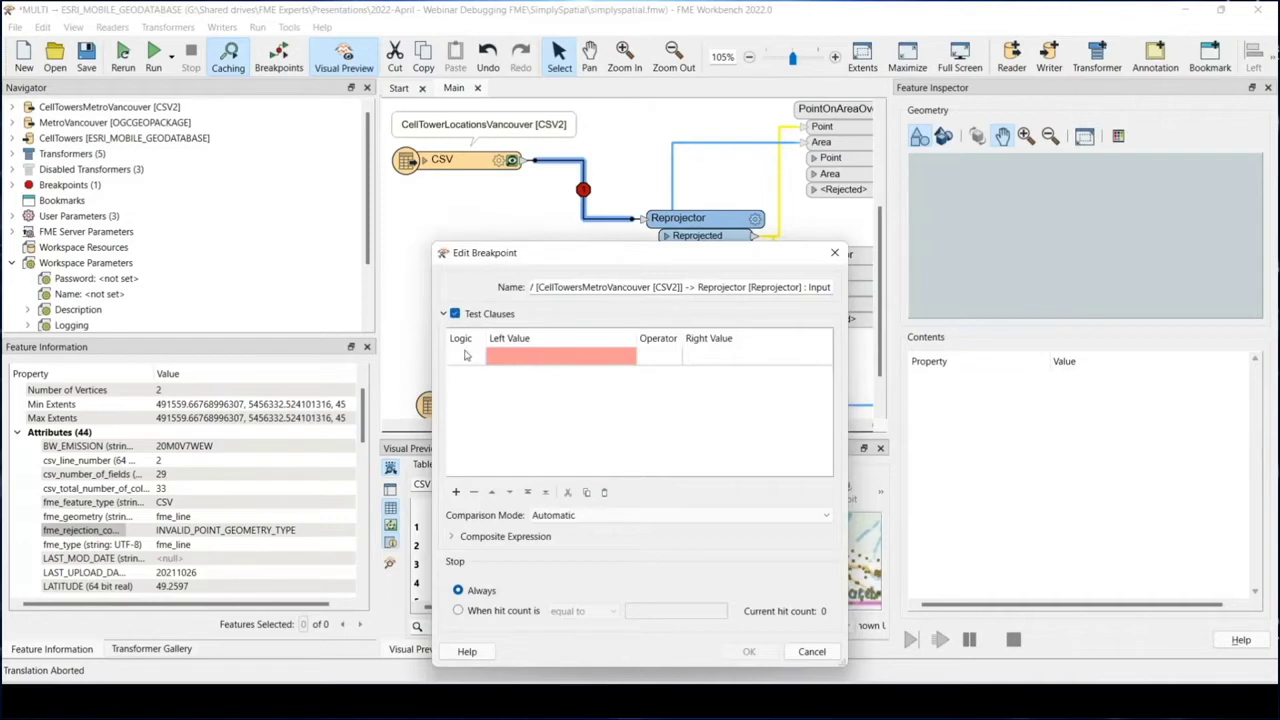
click(458, 611)
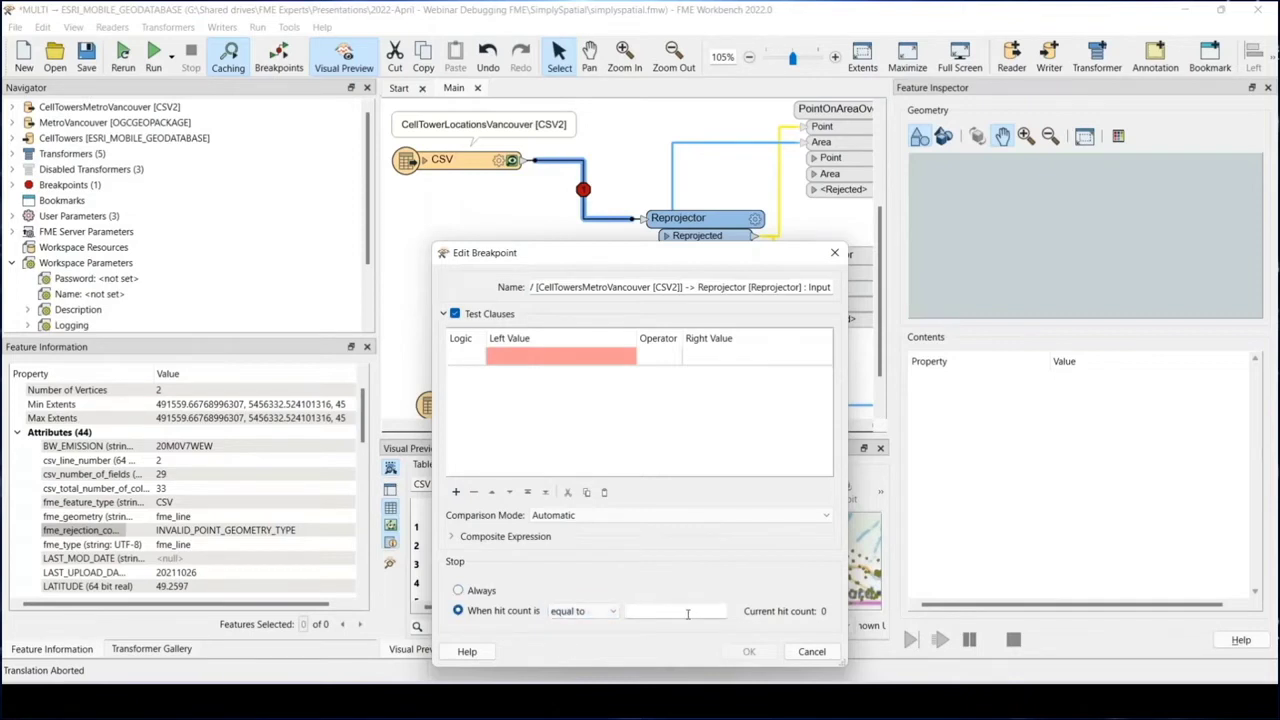
click(688, 614)
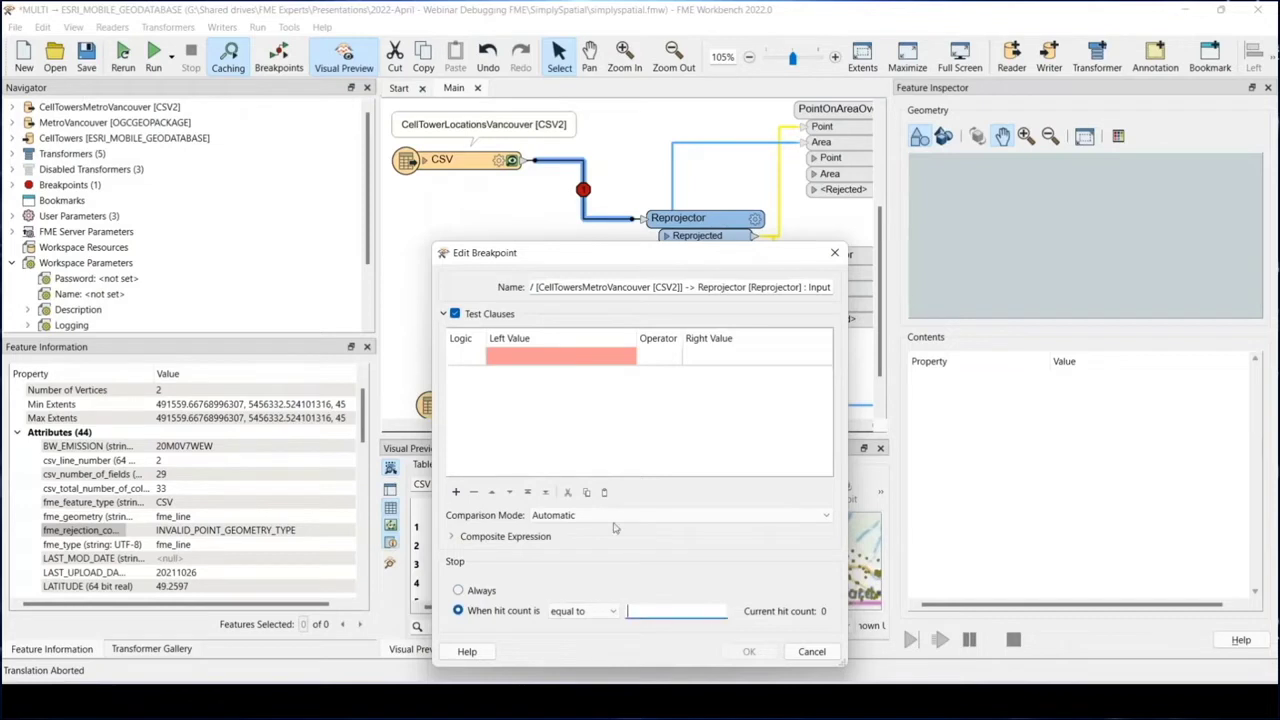
click(811, 652)
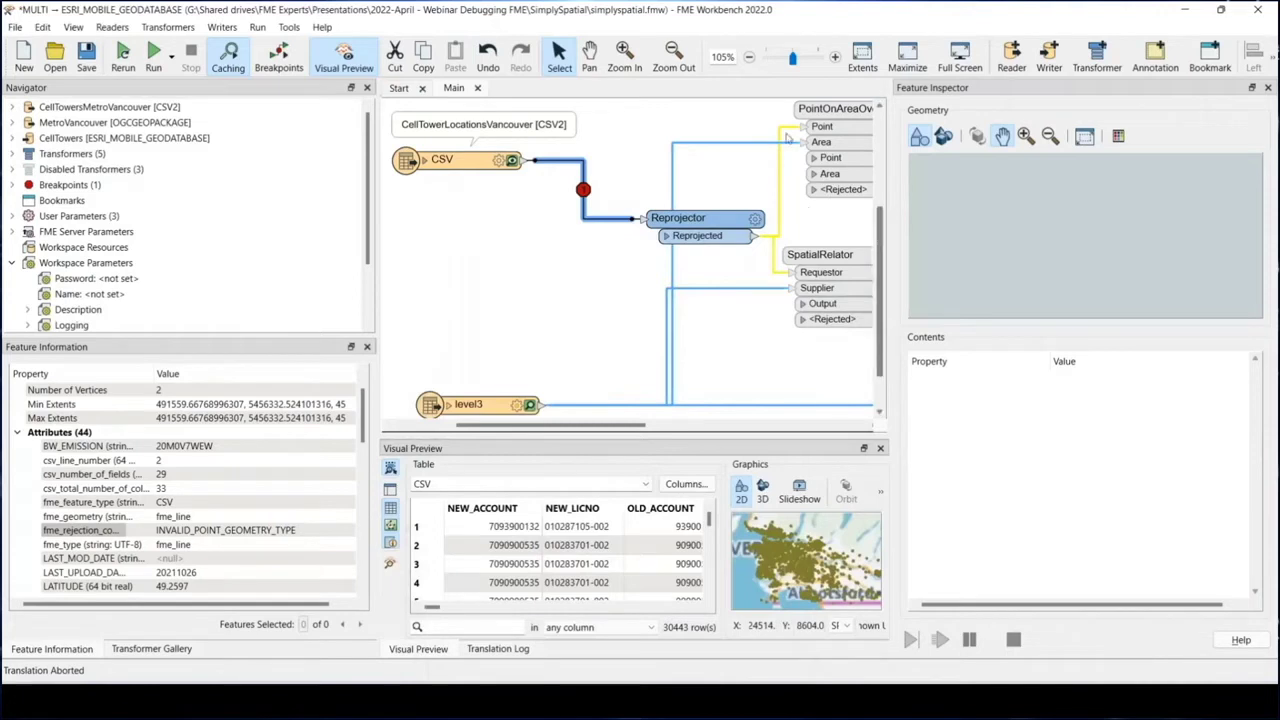
Step: Enable the PointOnAreaOverlayer again and close the Feature Inspector
click(833, 148)
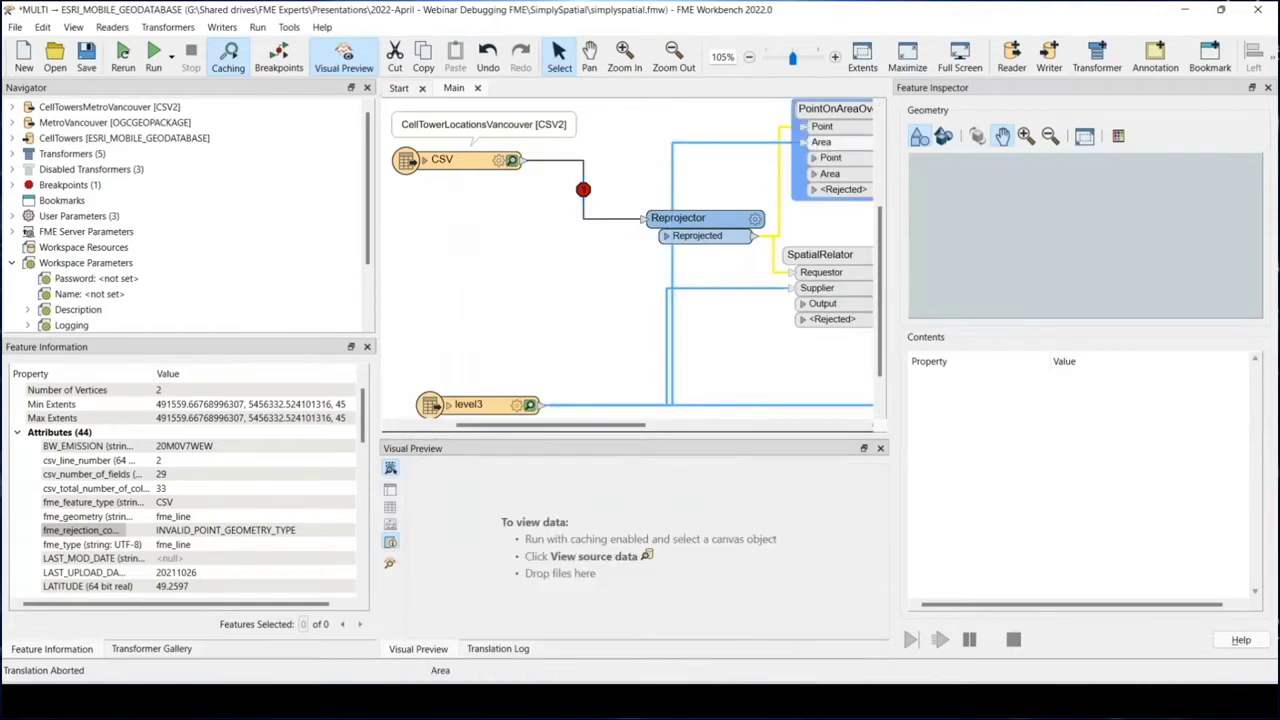
key(ctrl+e)
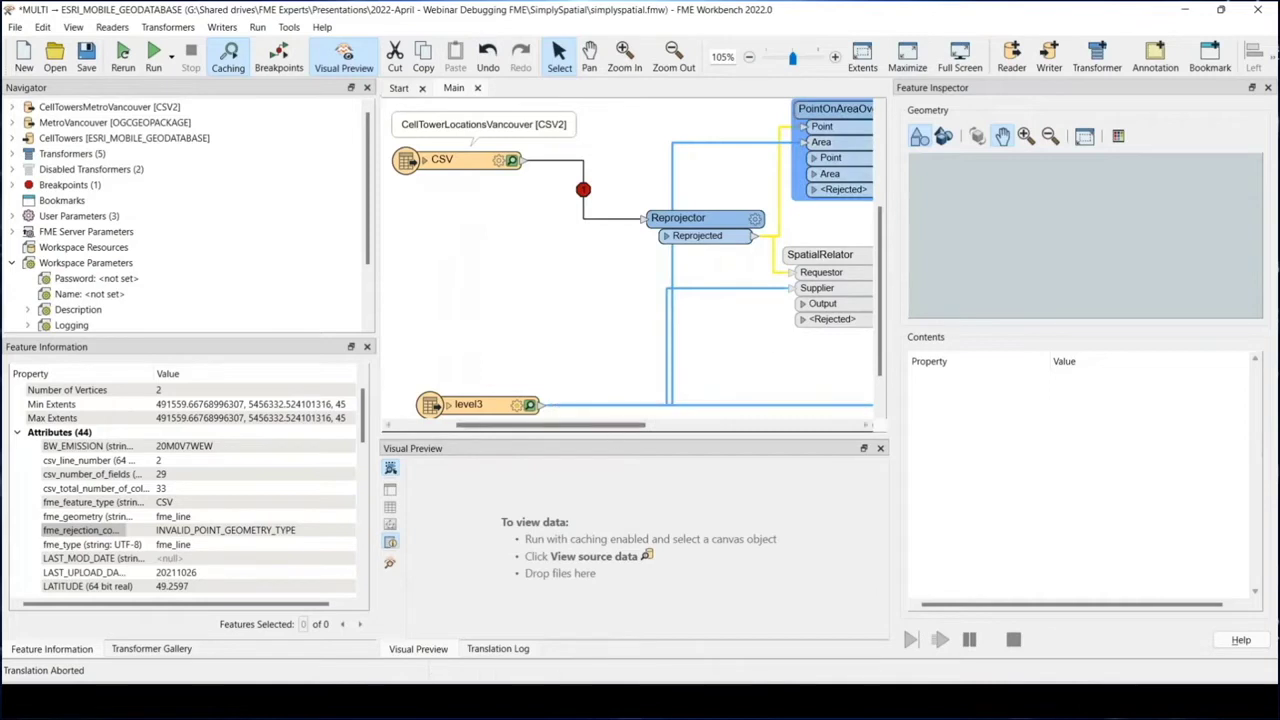
click(1267, 87)
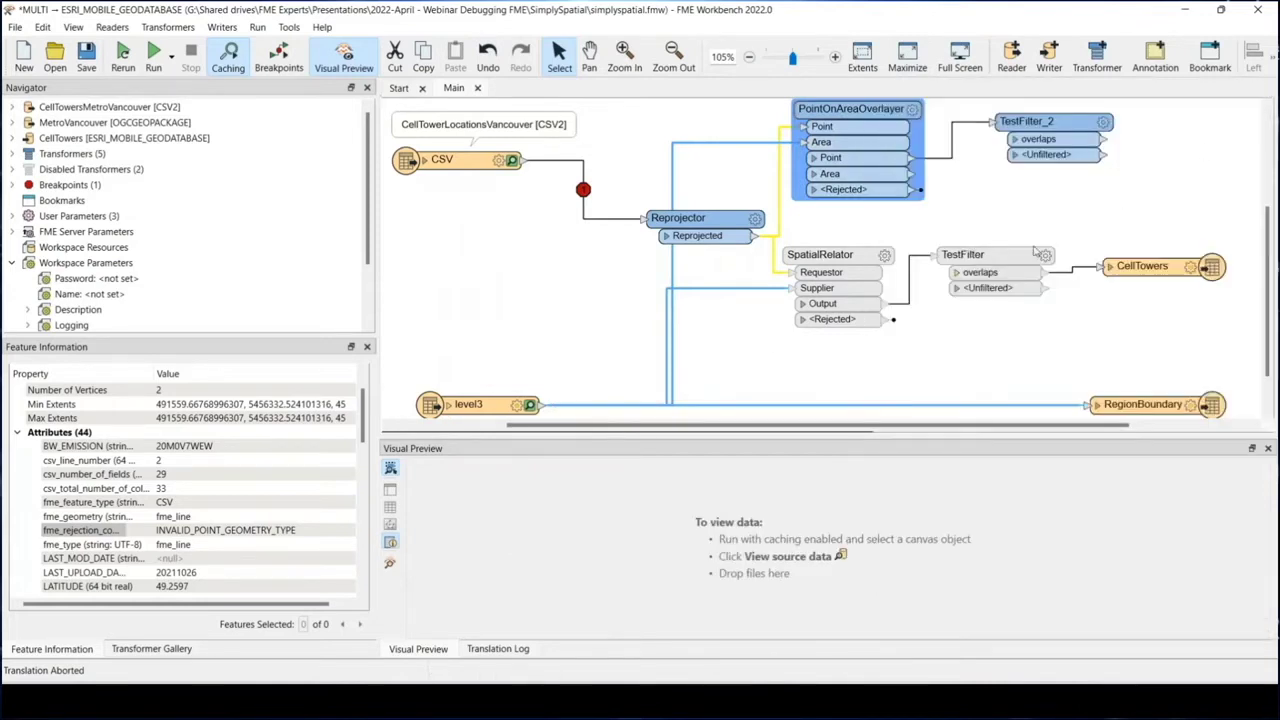
Step: Rerun the entire translation with the current parameter values and breakpoints enabled until it pauses on the CSV-to-Reprojector connection
scroll(963, 346, up, 1)
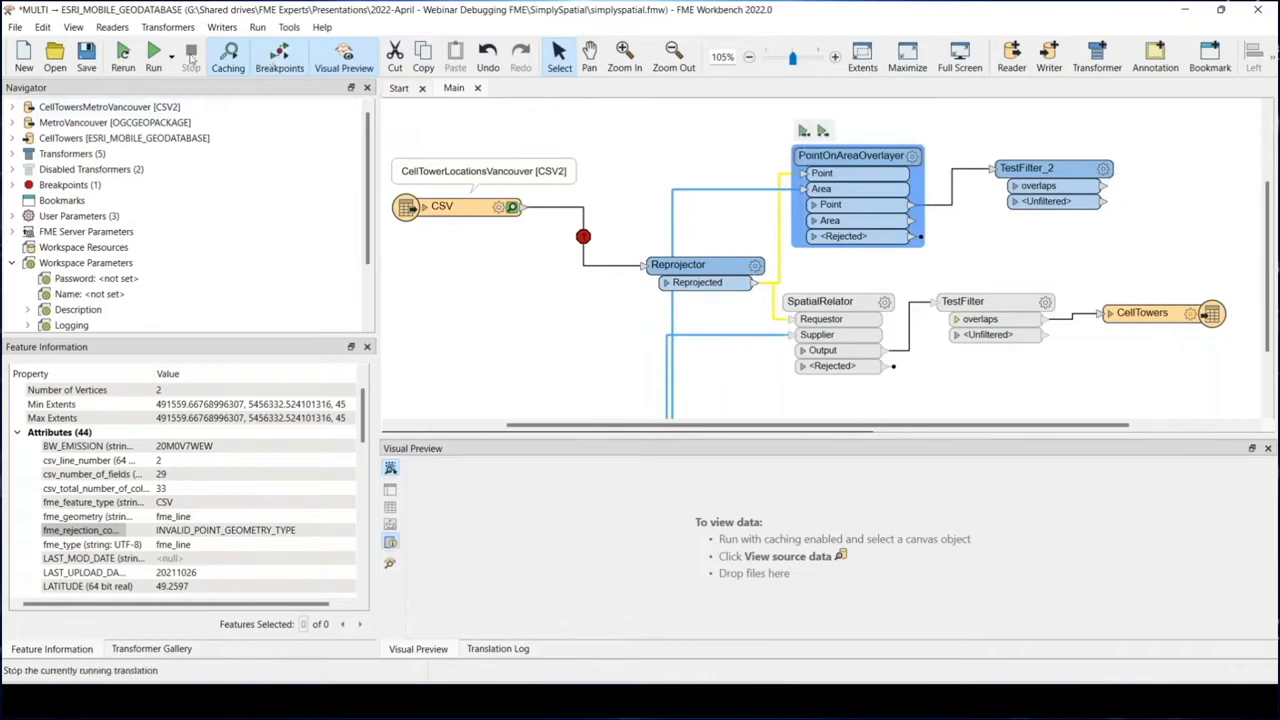
click(123, 57)
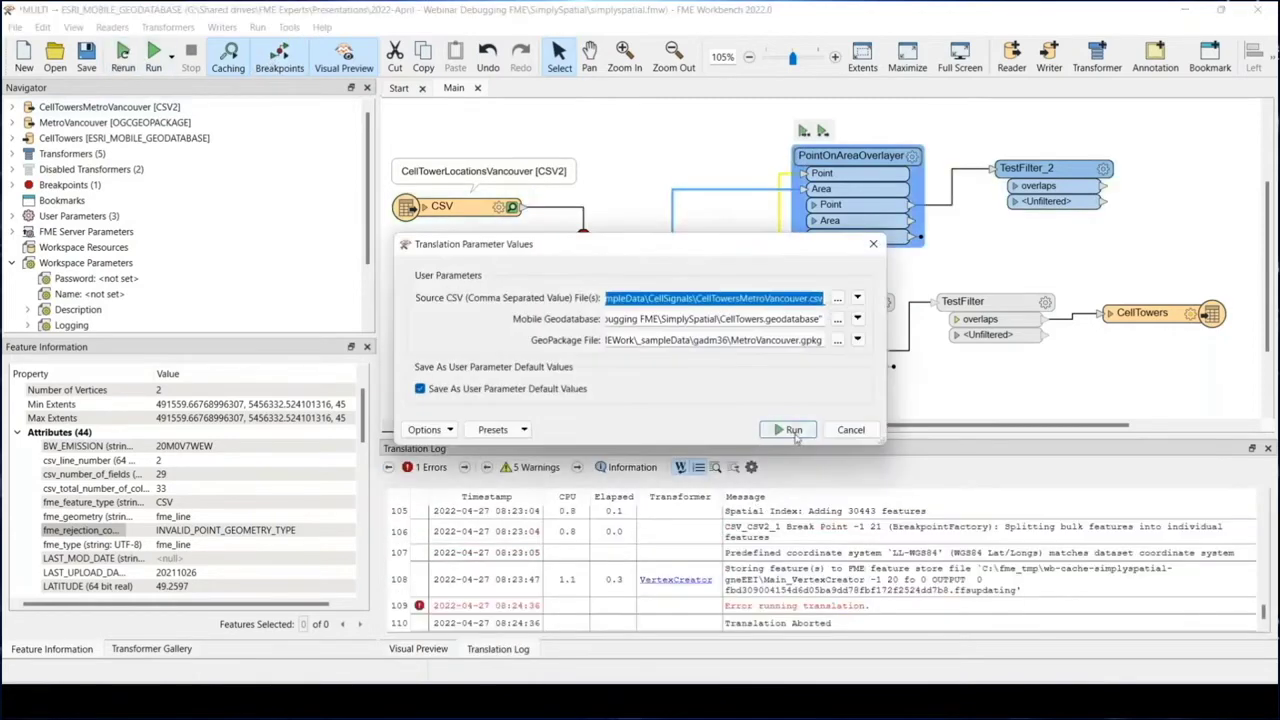
click(792, 430)
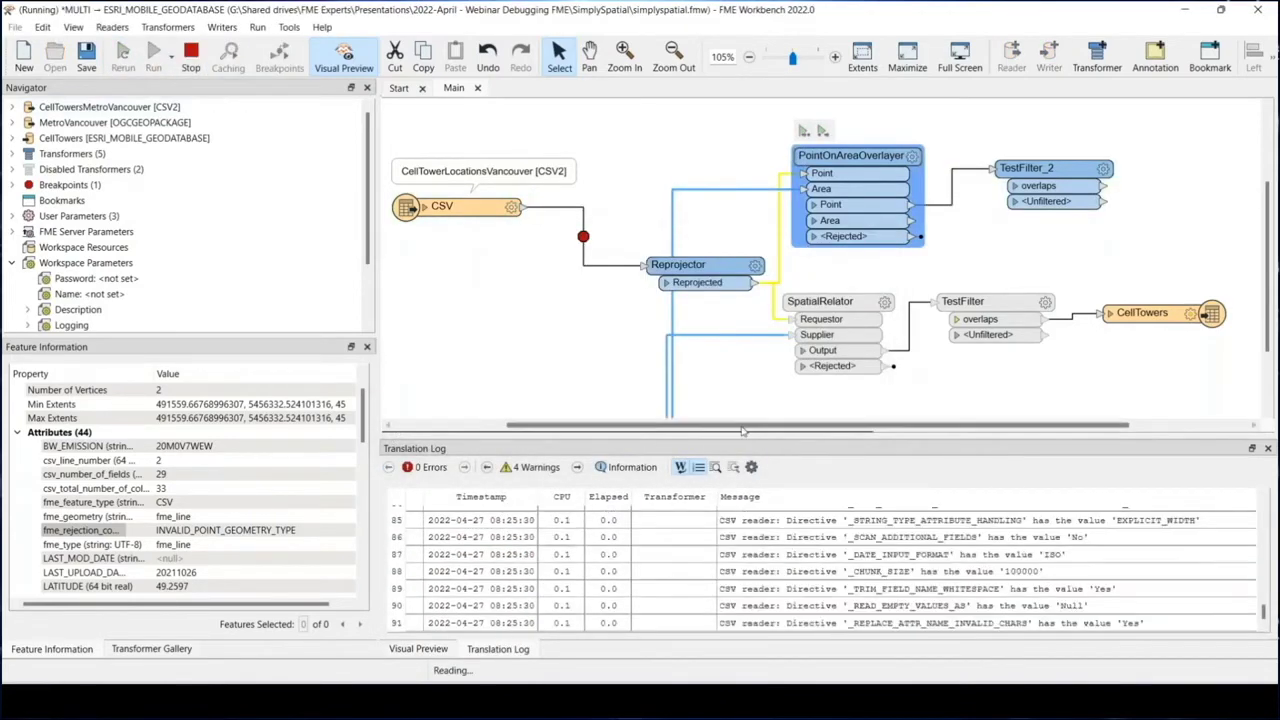
drag(648, 428, 718, 429)
Step: Step through the paused features one connection at a time, following the points through the Reprojector to the PointOnAreaOverlayer and SpatialRelator
click(909, 640)
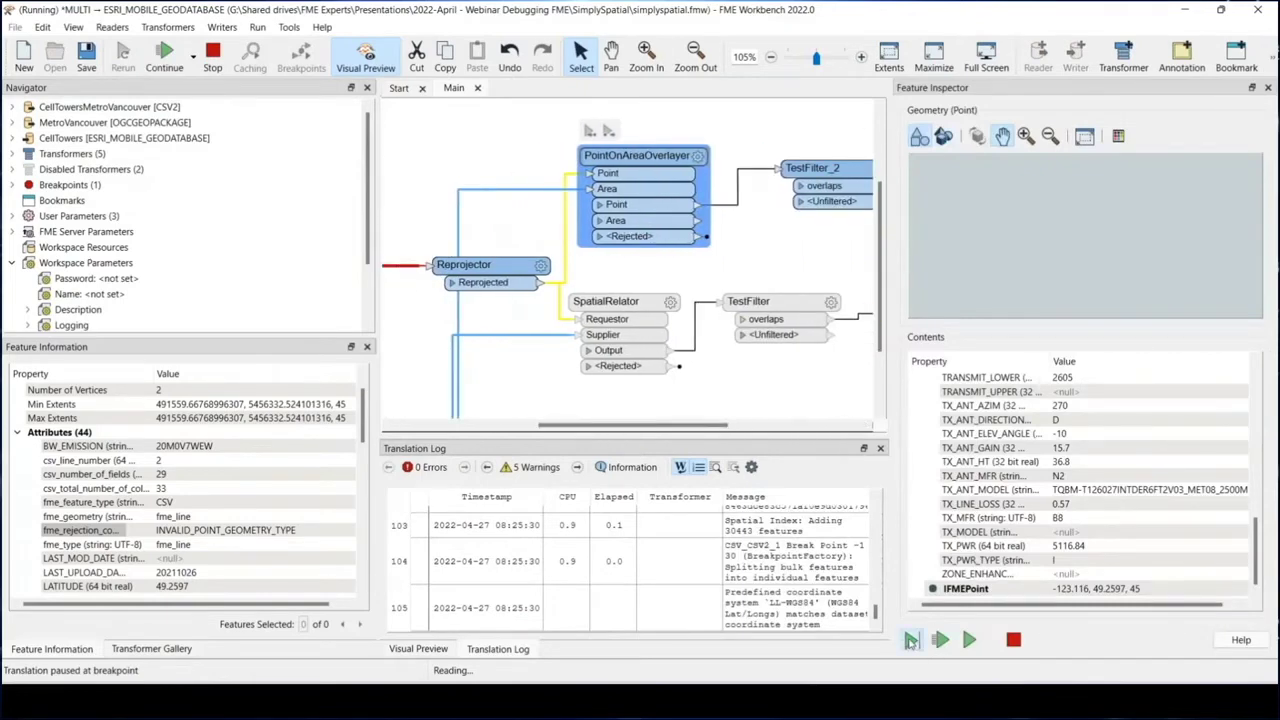
click(909, 640)
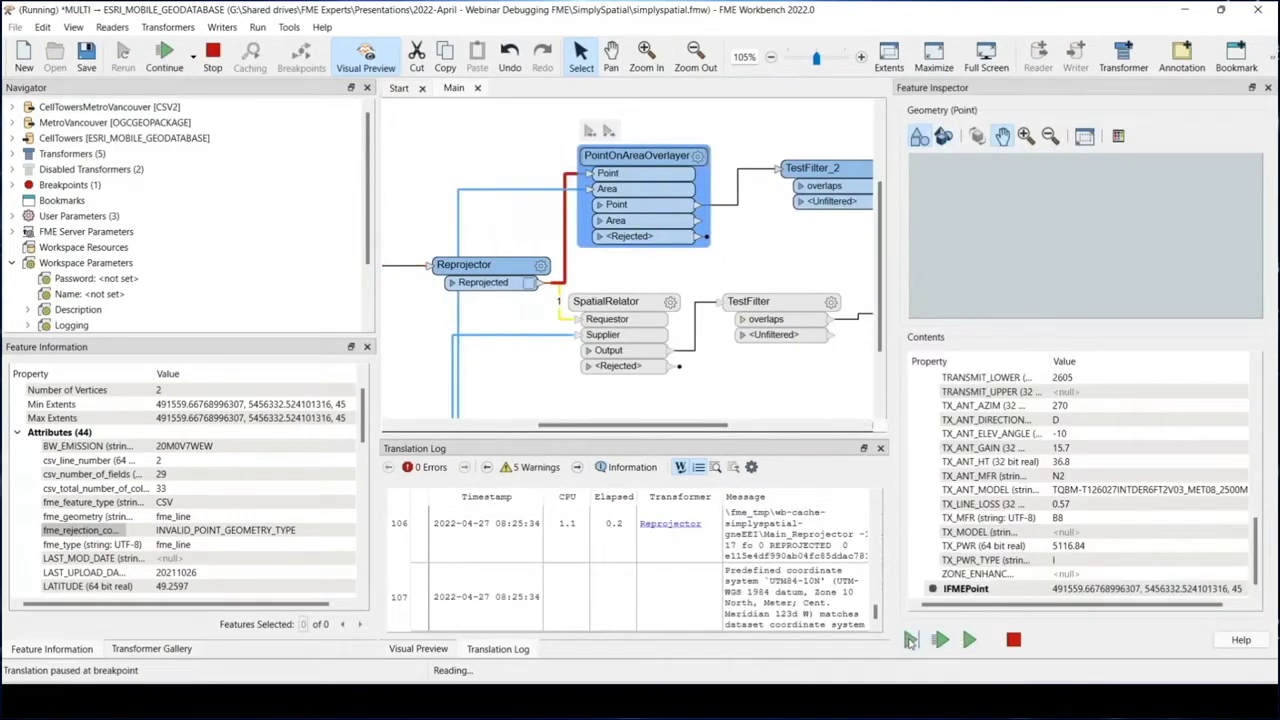
click(909, 640)
click(909, 640)
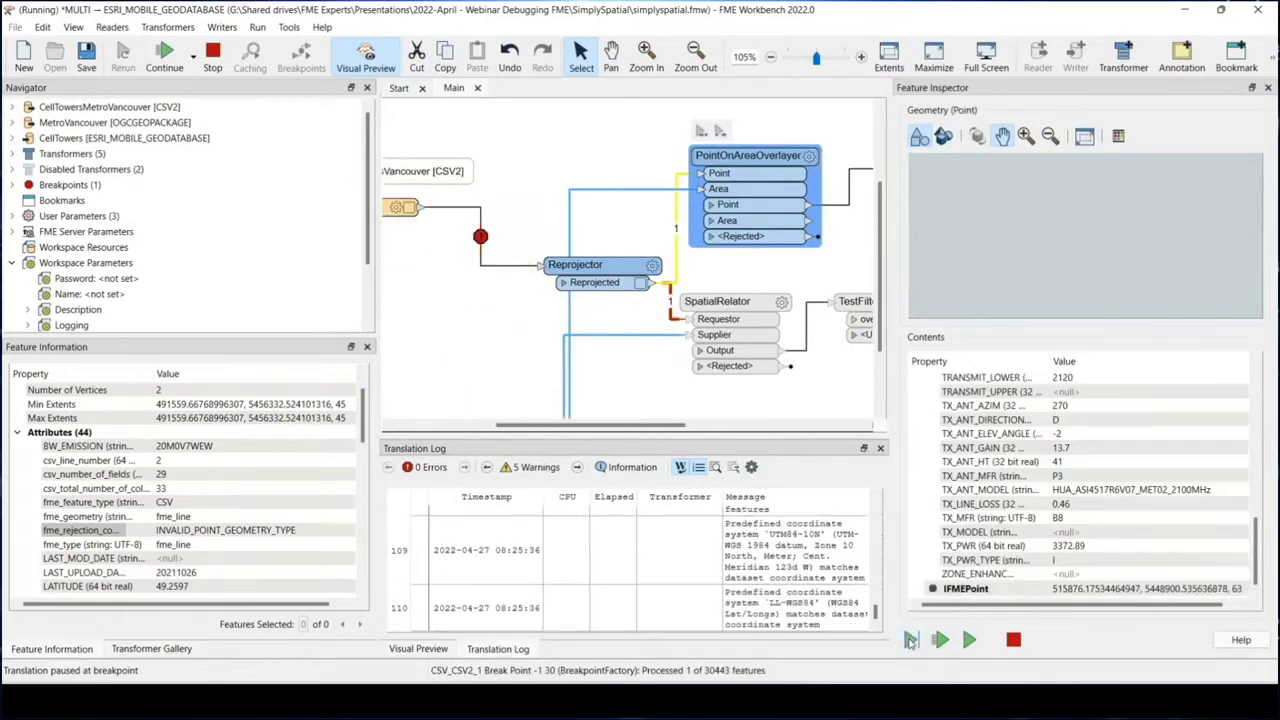
click(909, 640)
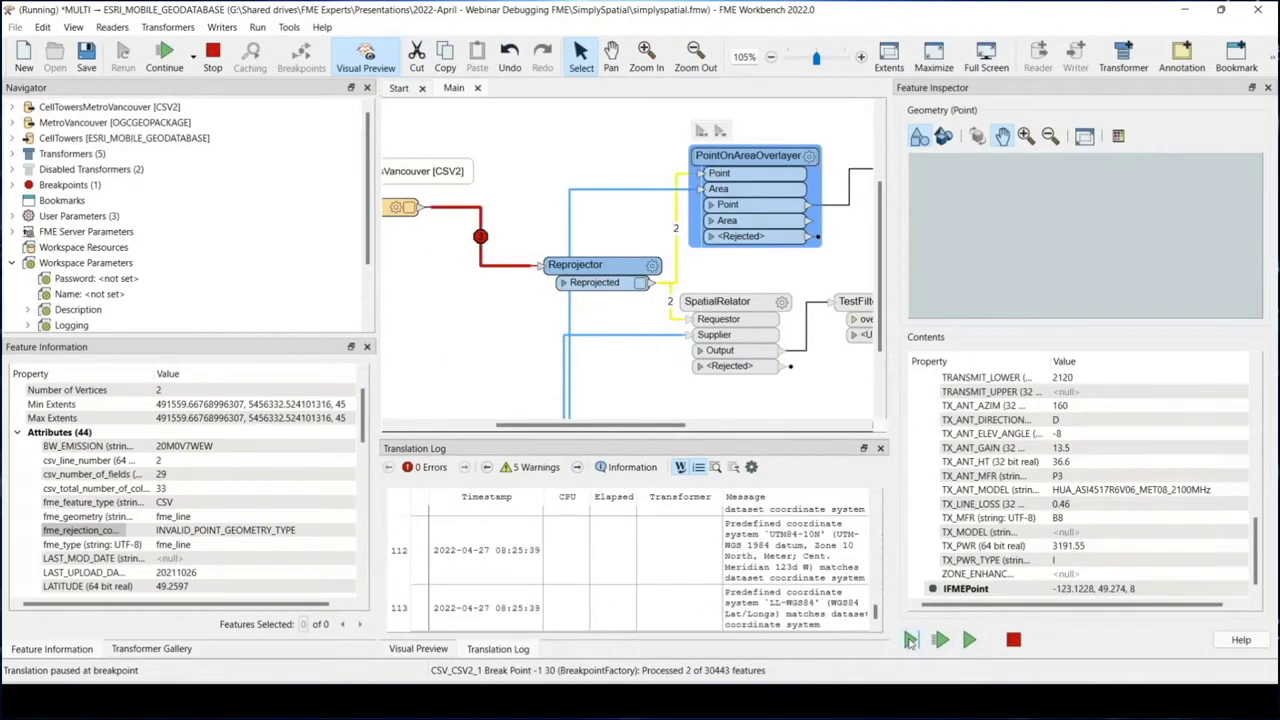
click(909, 640)
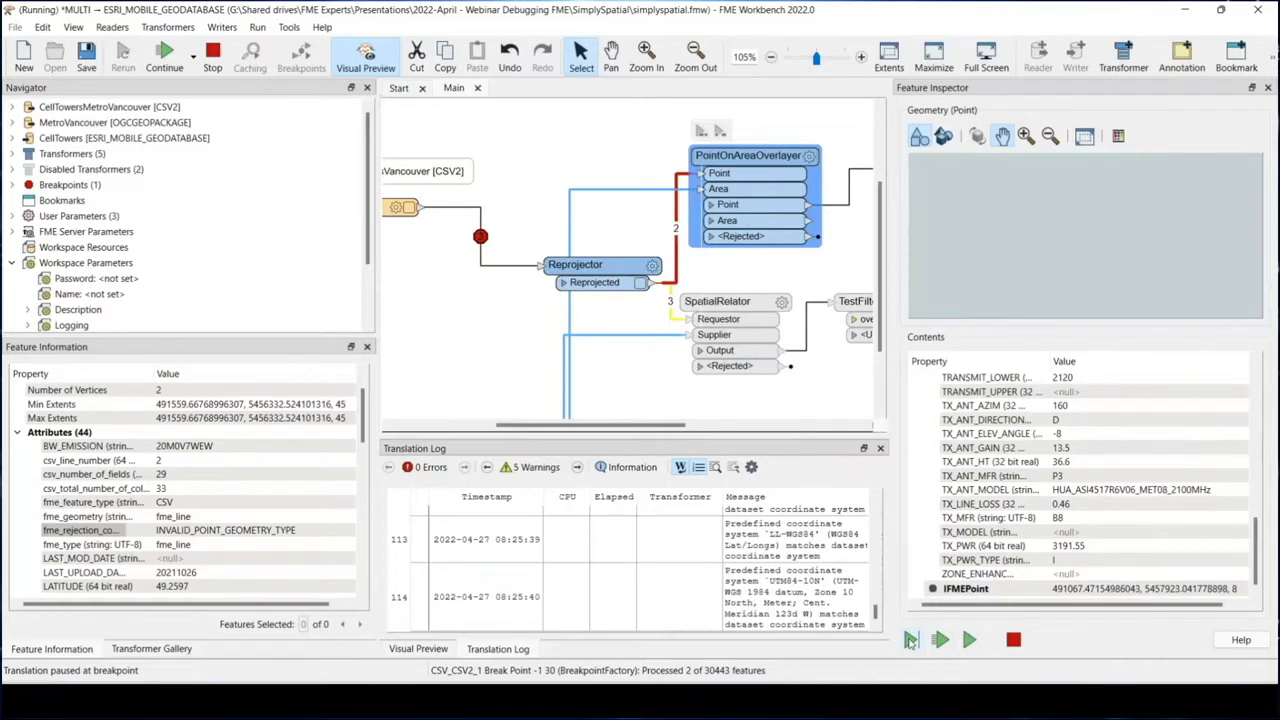
click(909, 640)
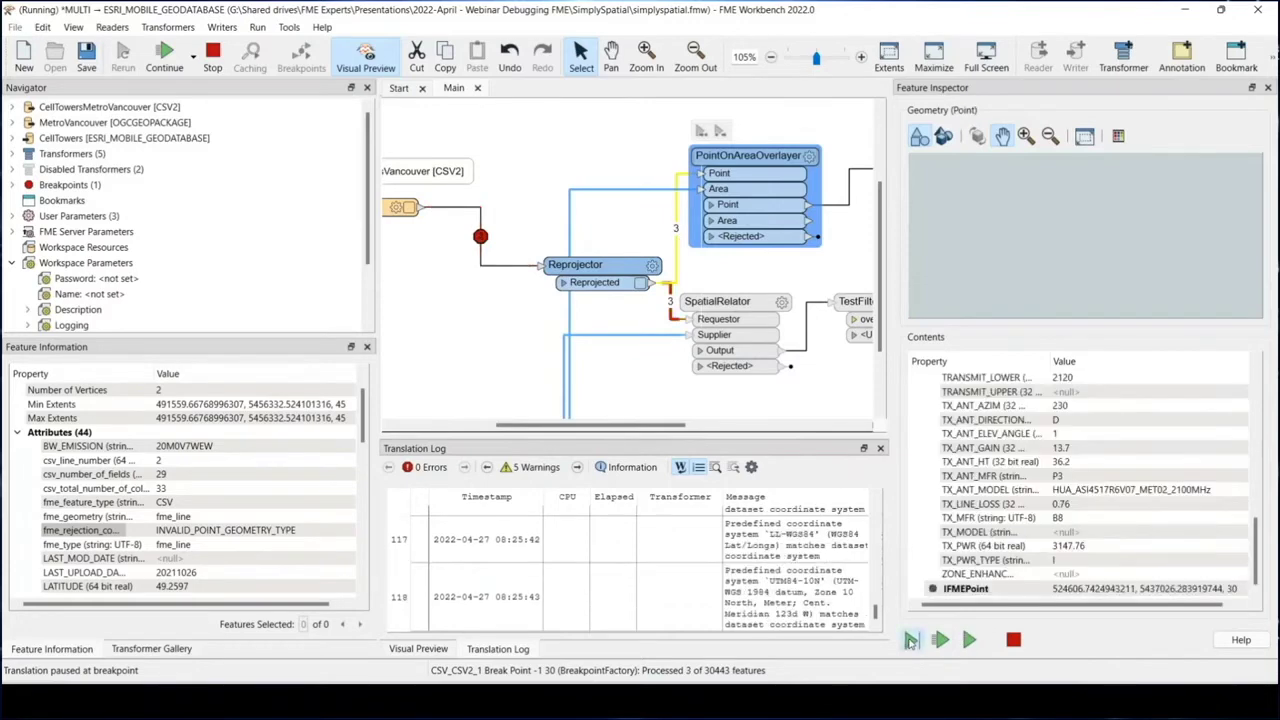
click(909, 640)
click(909, 640)
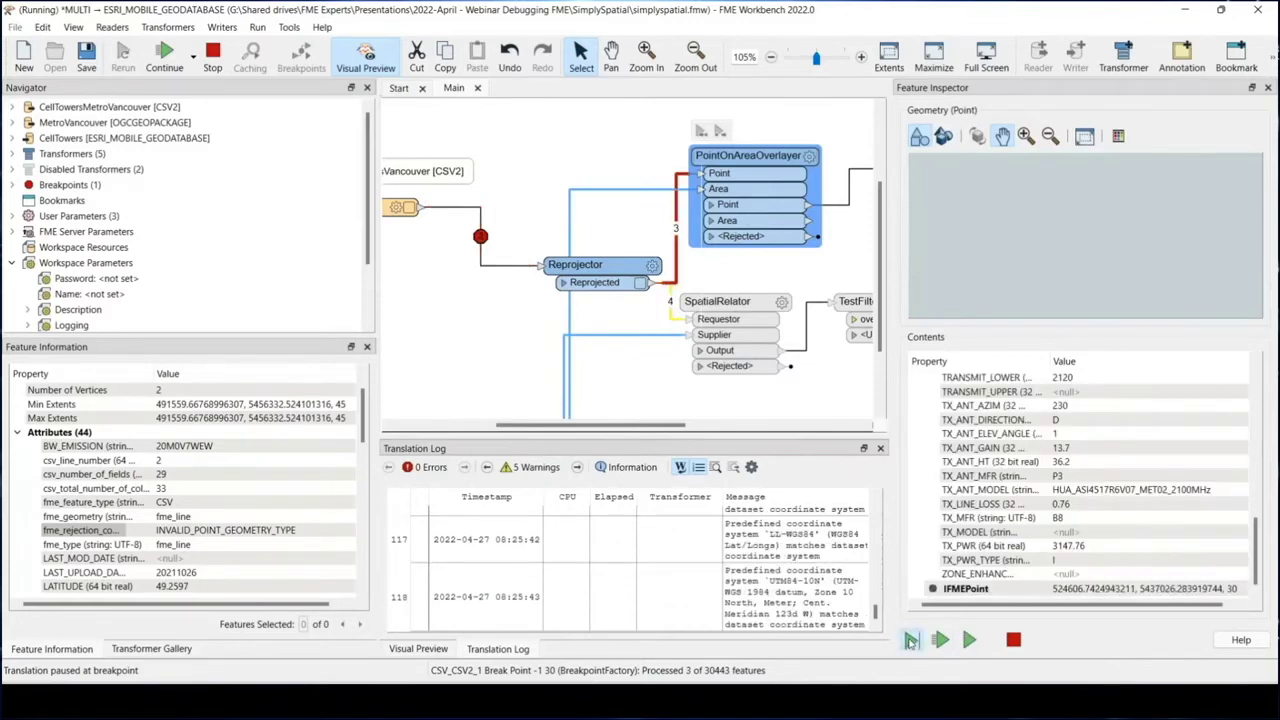
click(909, 640)
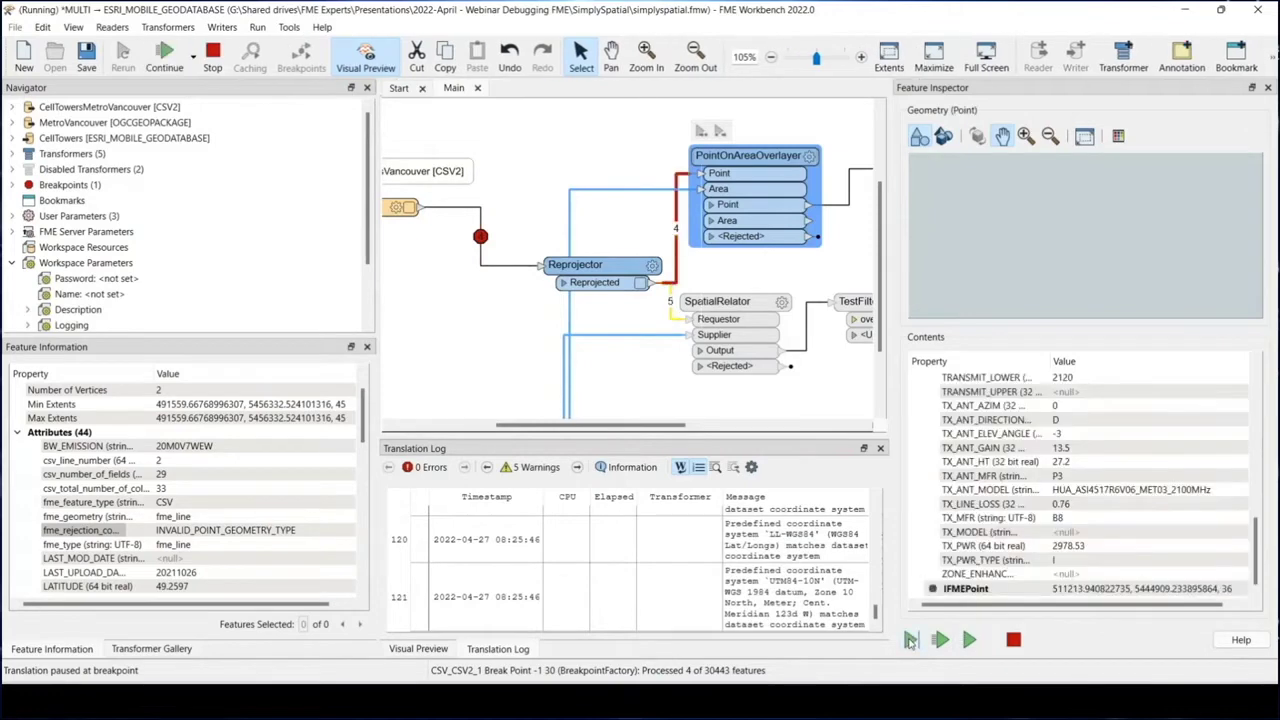
click(909, 640)
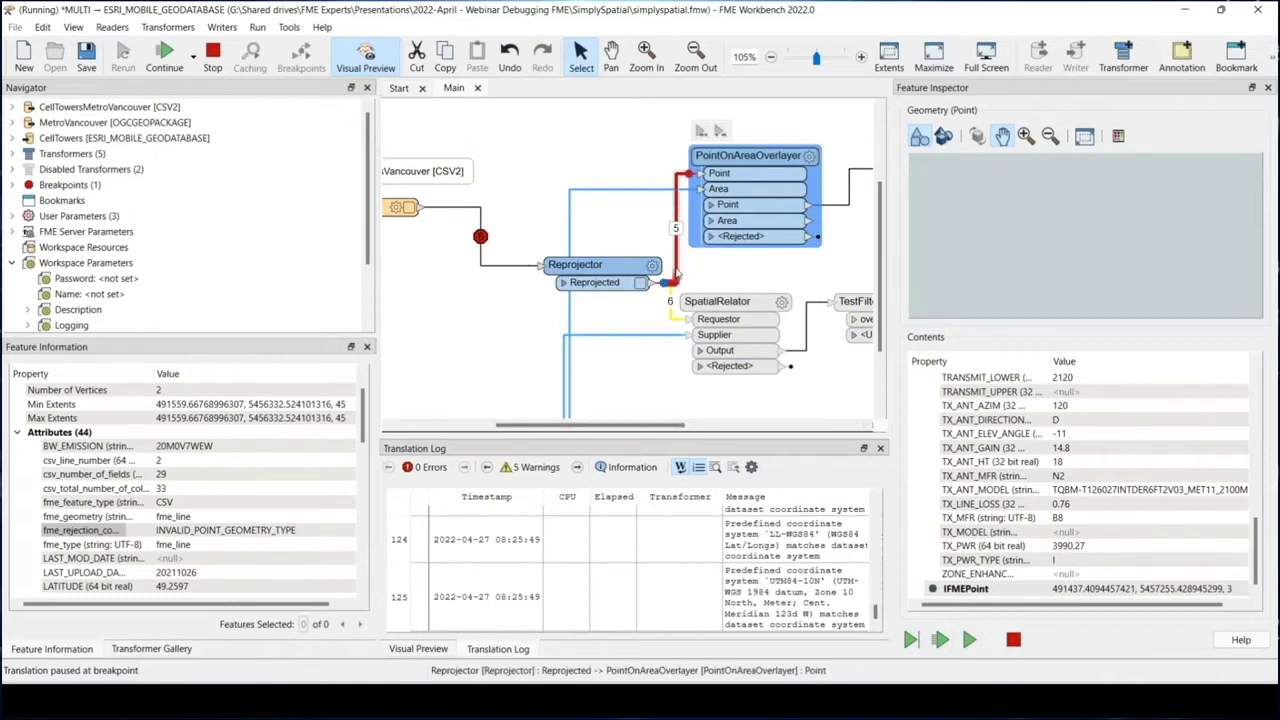
mouse_move(676, 272)
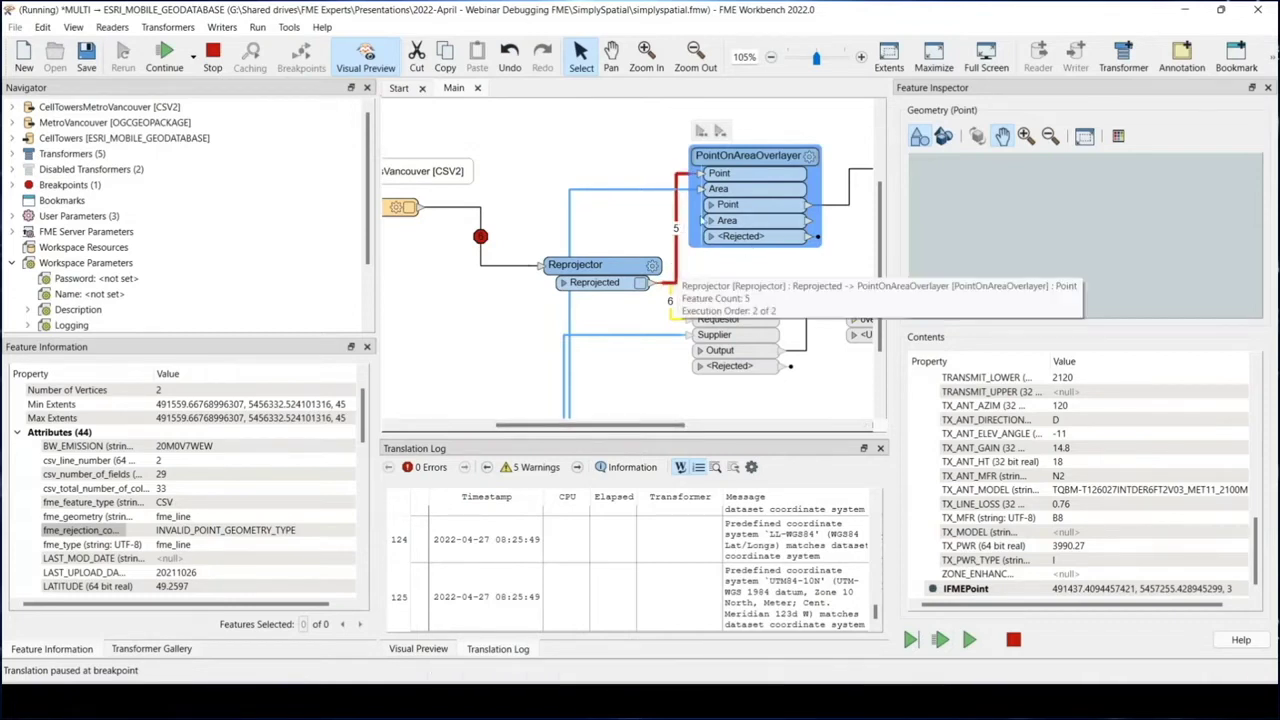
mouse_move(739, 164)
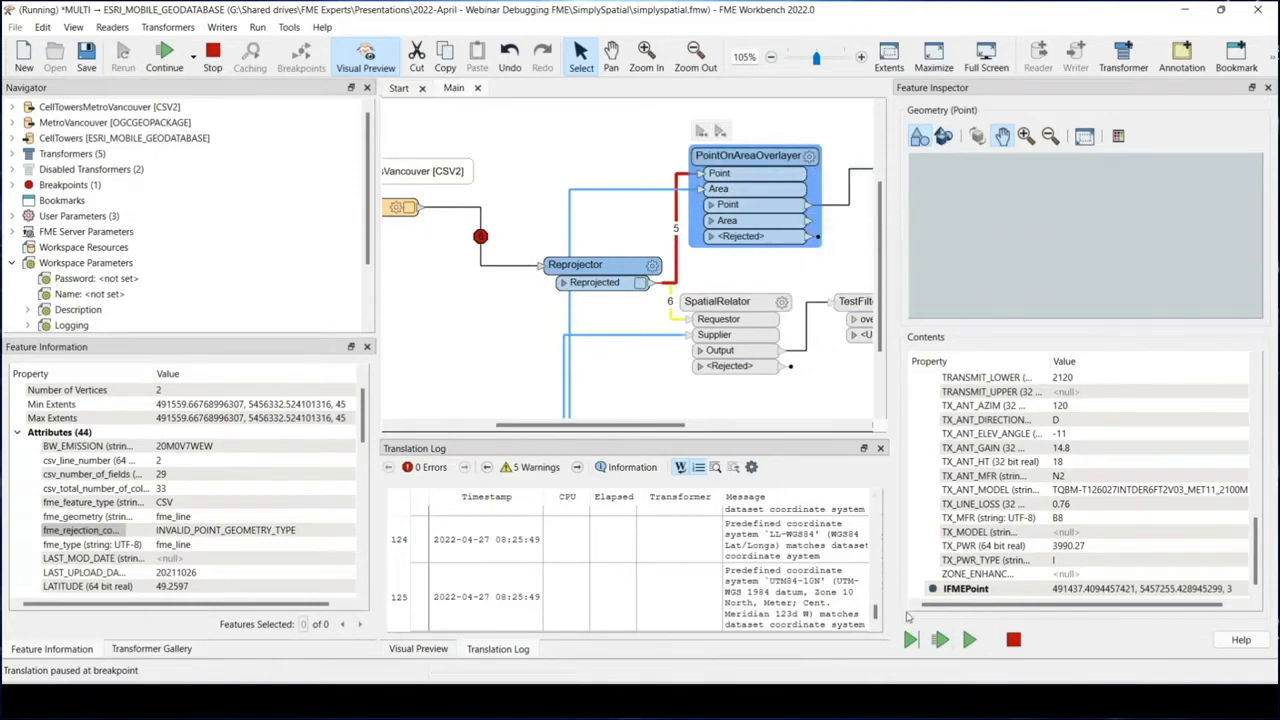
click(909, 639)
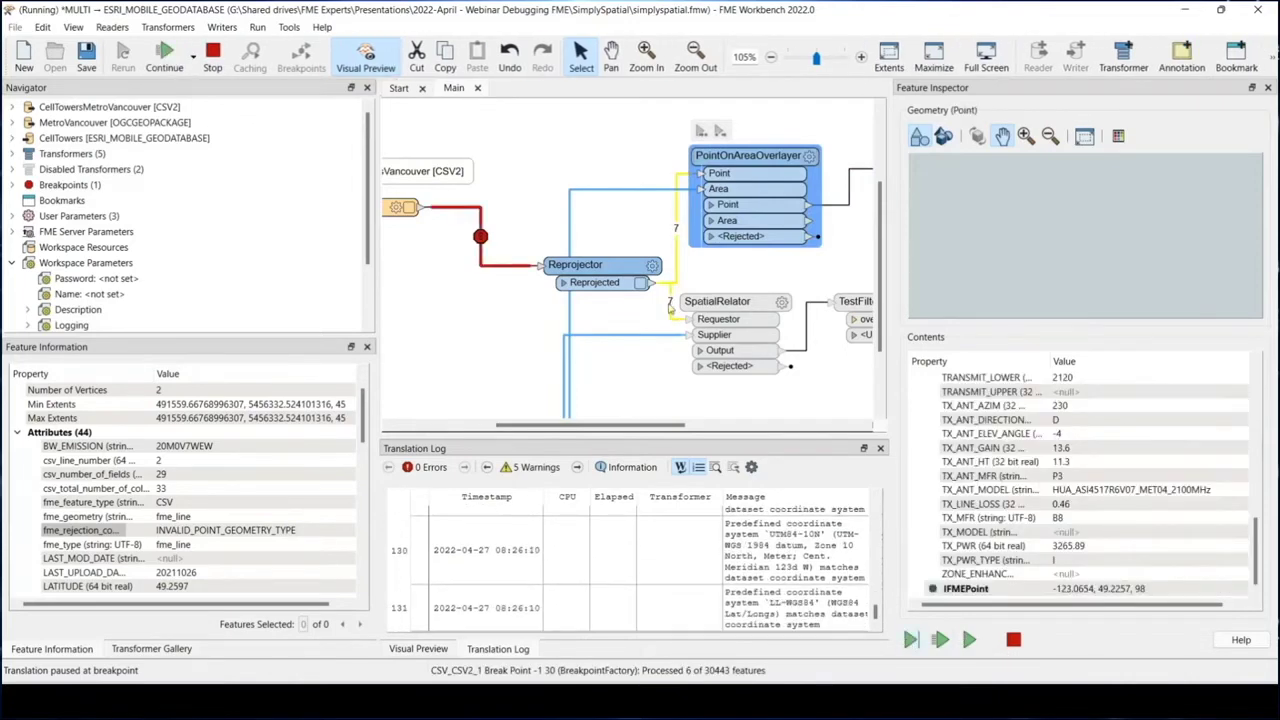
Step: Check the PointOnAreaOverlayer's Area input and Point output connections, then stop the paused translation and close the Feature Inspector
click(590, 190)
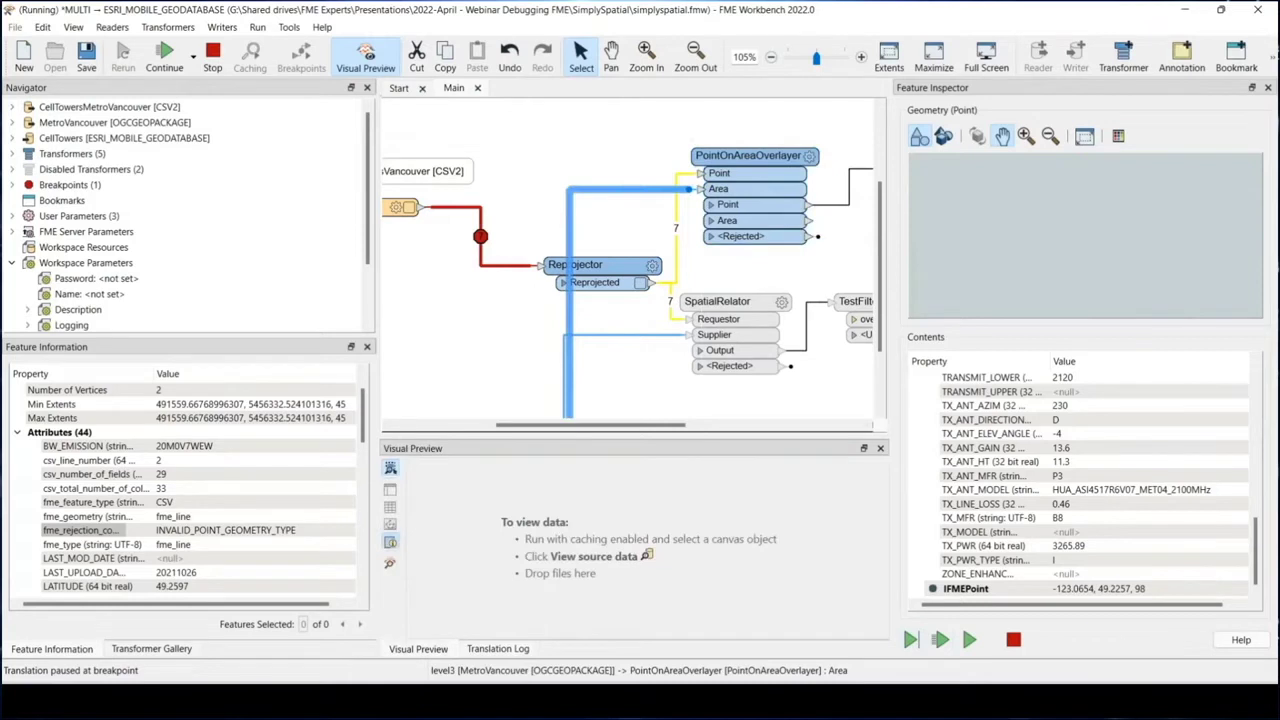
click(835, 204)
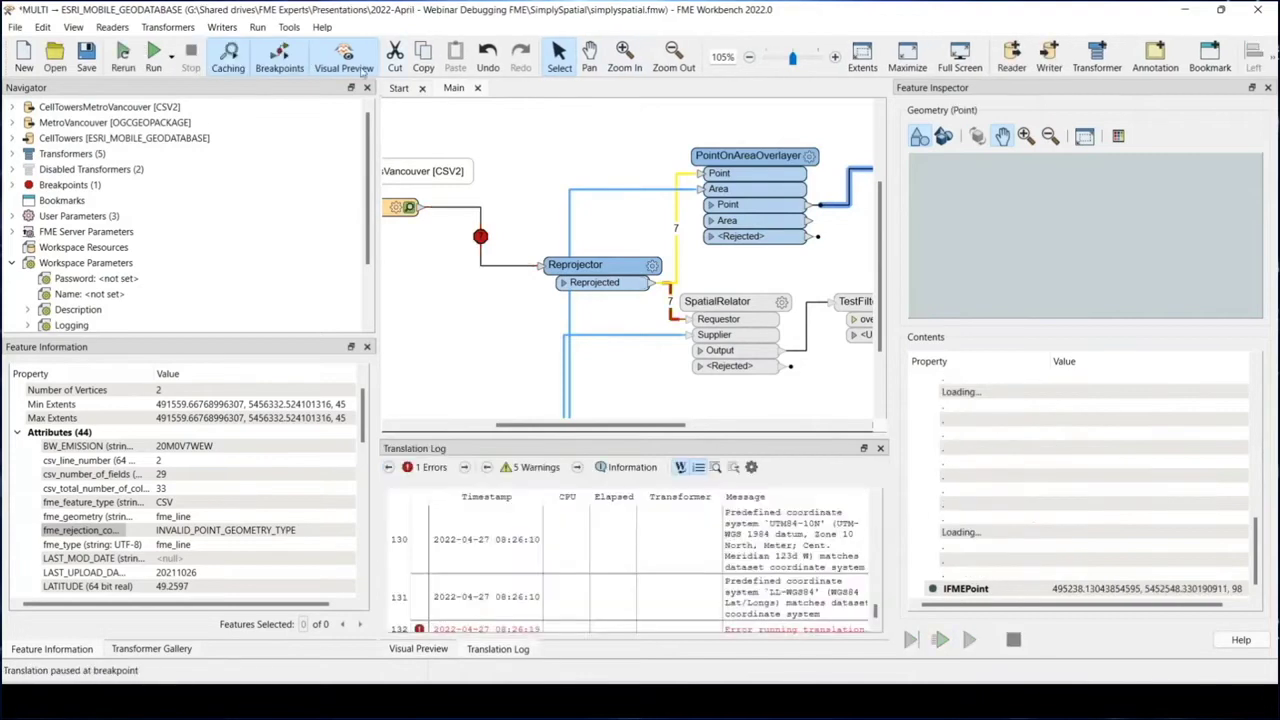
click(1268, 88)
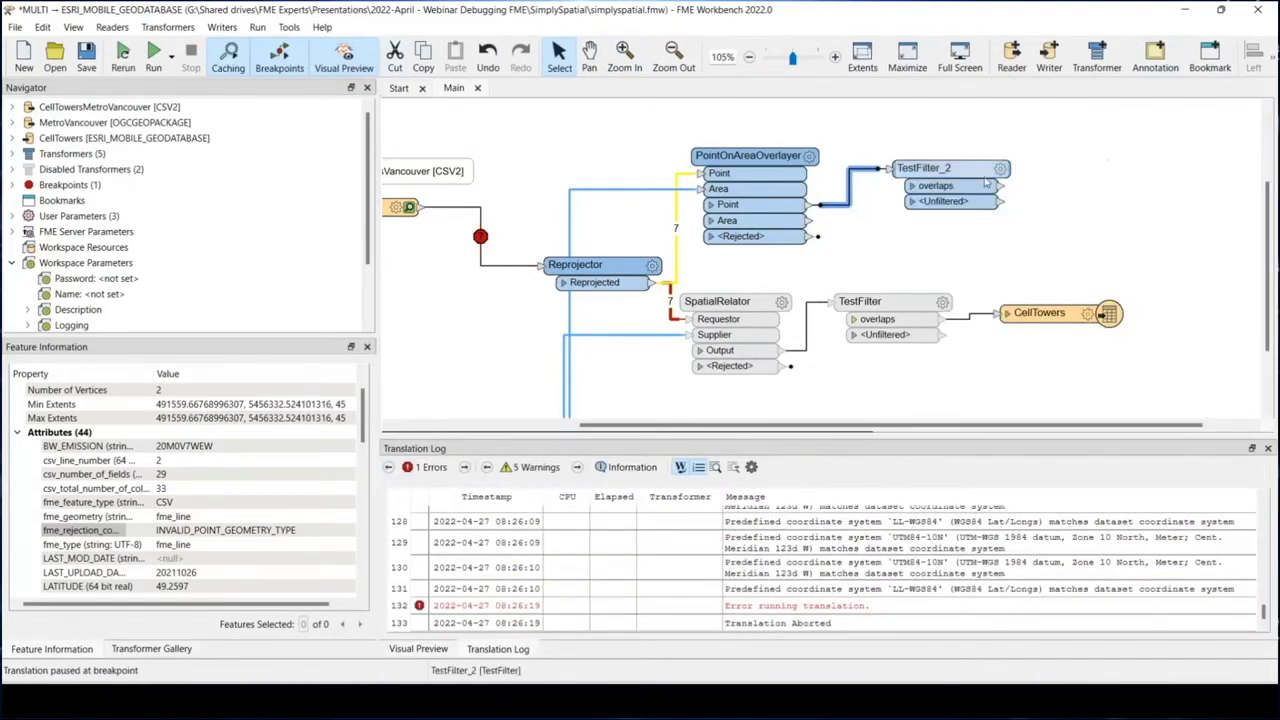
Step: Shift the CellTowers writer away from the TestFilter and connect TestFilter_2's overlaps output to it
drag(1088, 313, 1112, 310)
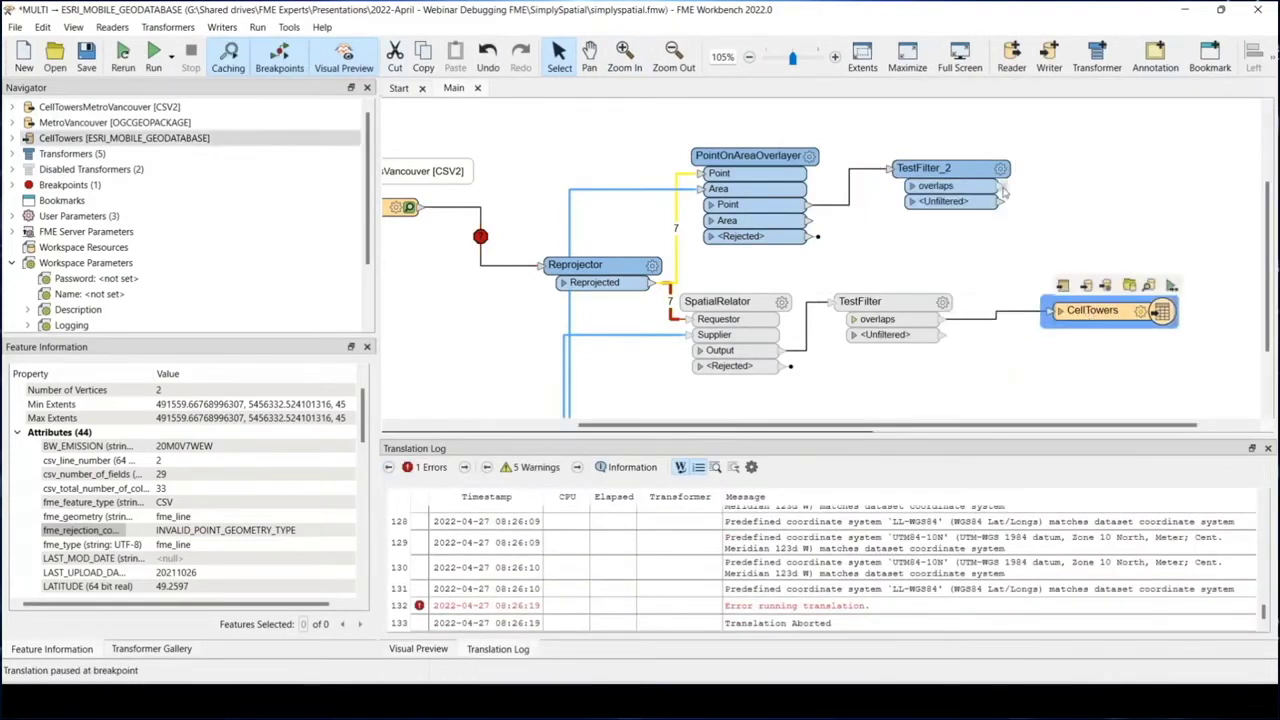
drag(1002, 186, 1056, 308)
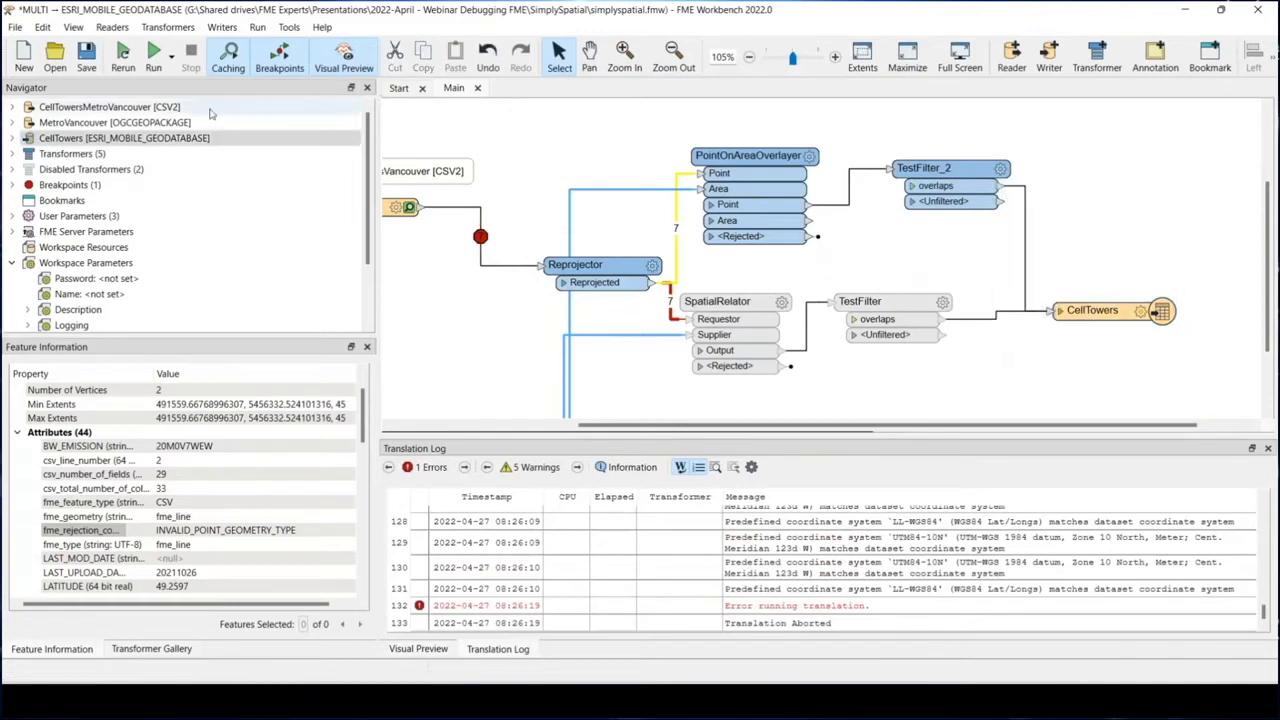
Step: Turn off breakpoints after aborting the paused run, and rerun the entire translation with the current parameter values
click(126, 60)
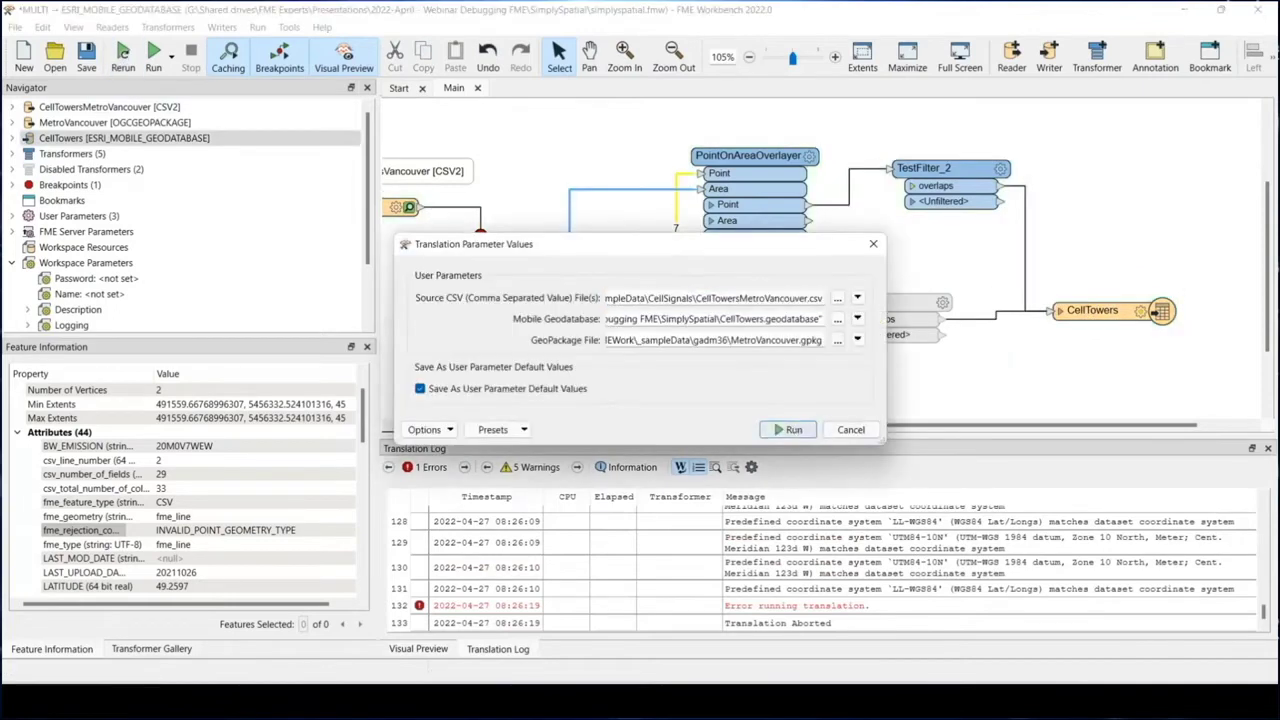
click(789, 430)
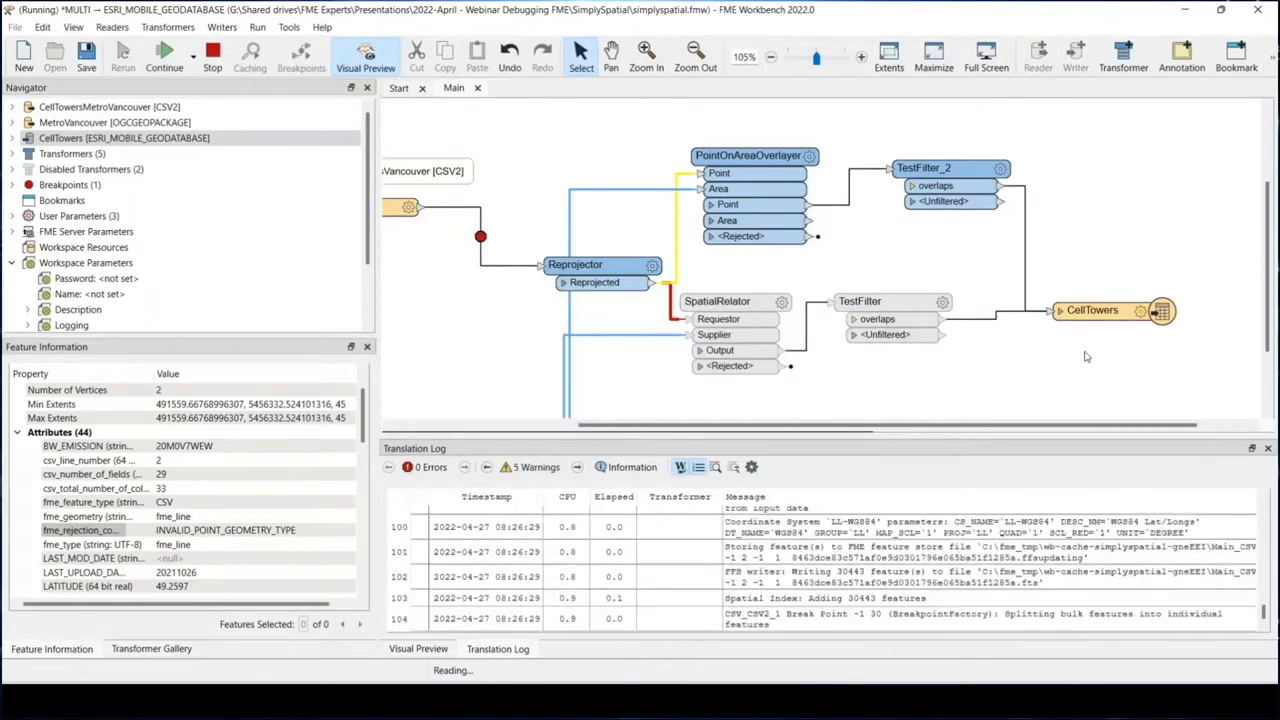
click(213, 57)
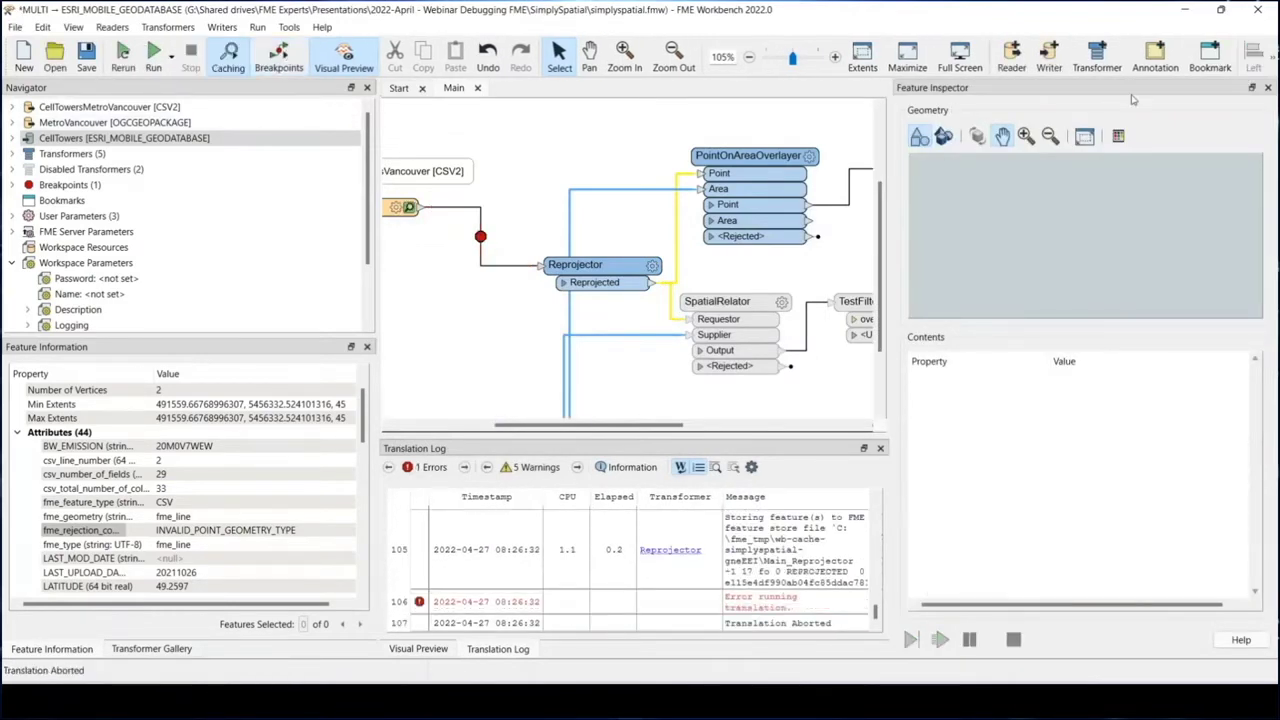
click(1268, 90)
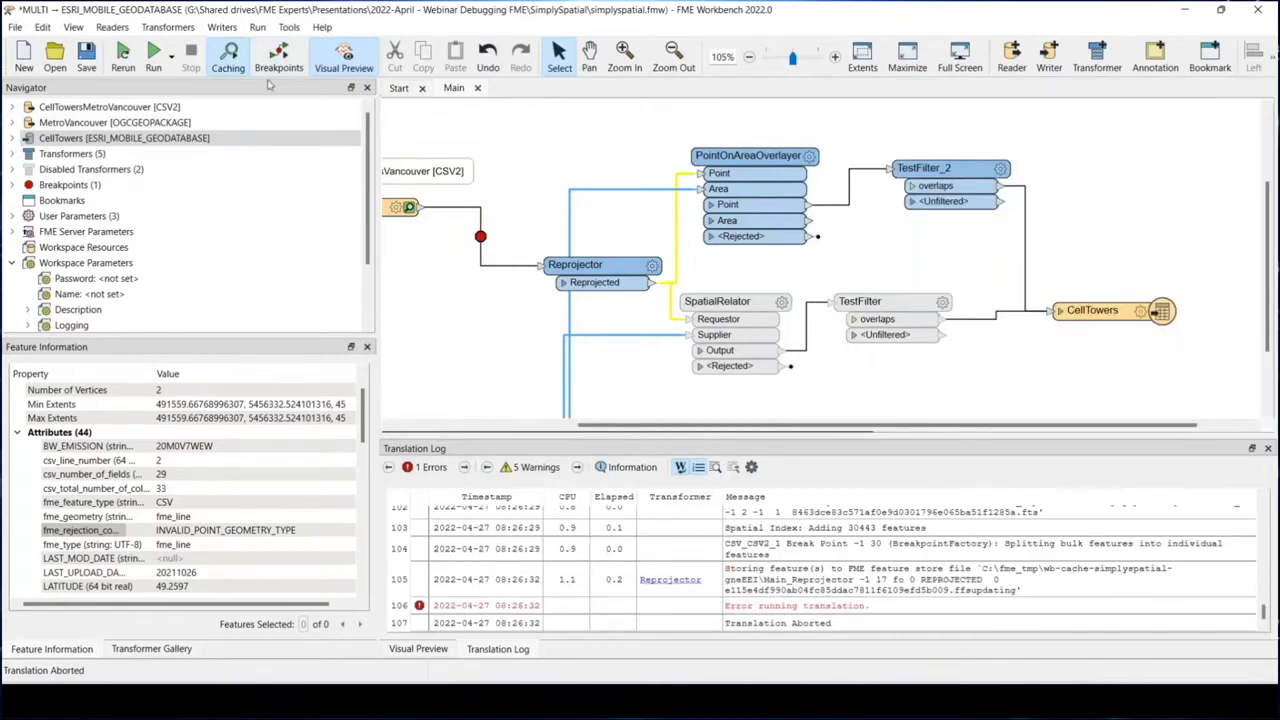
click(123, 60)
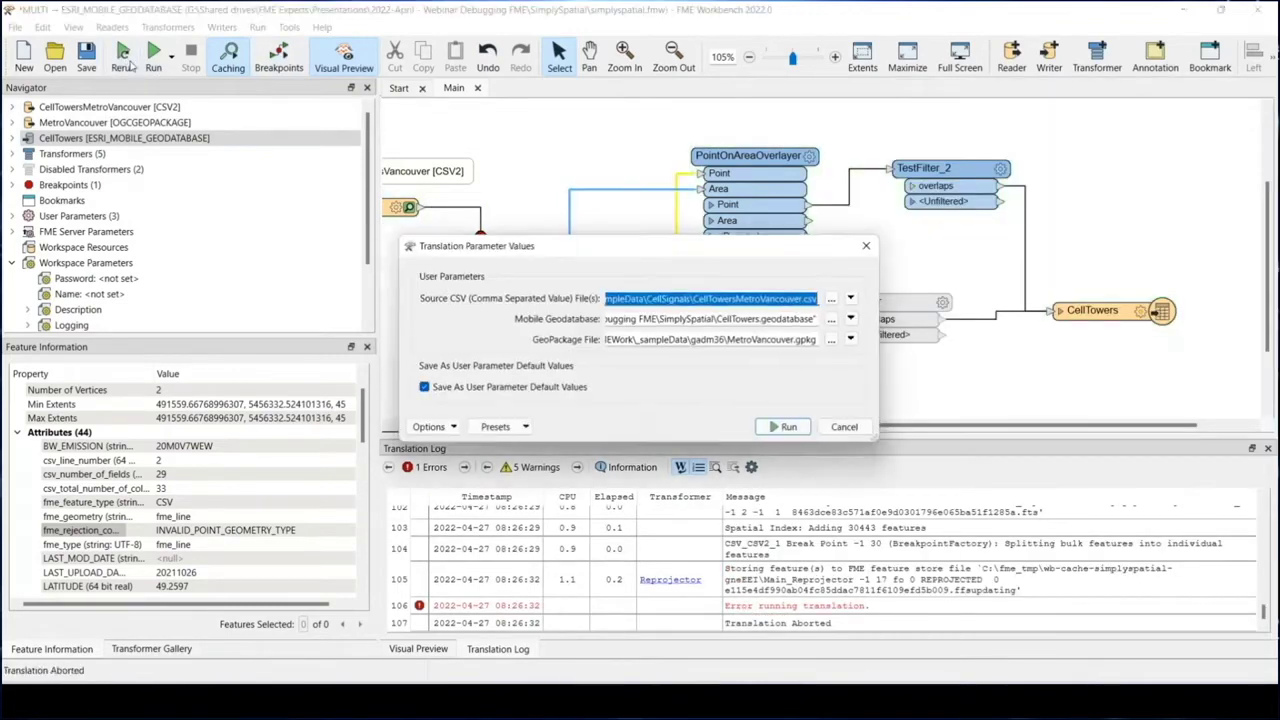
click(791, 428)
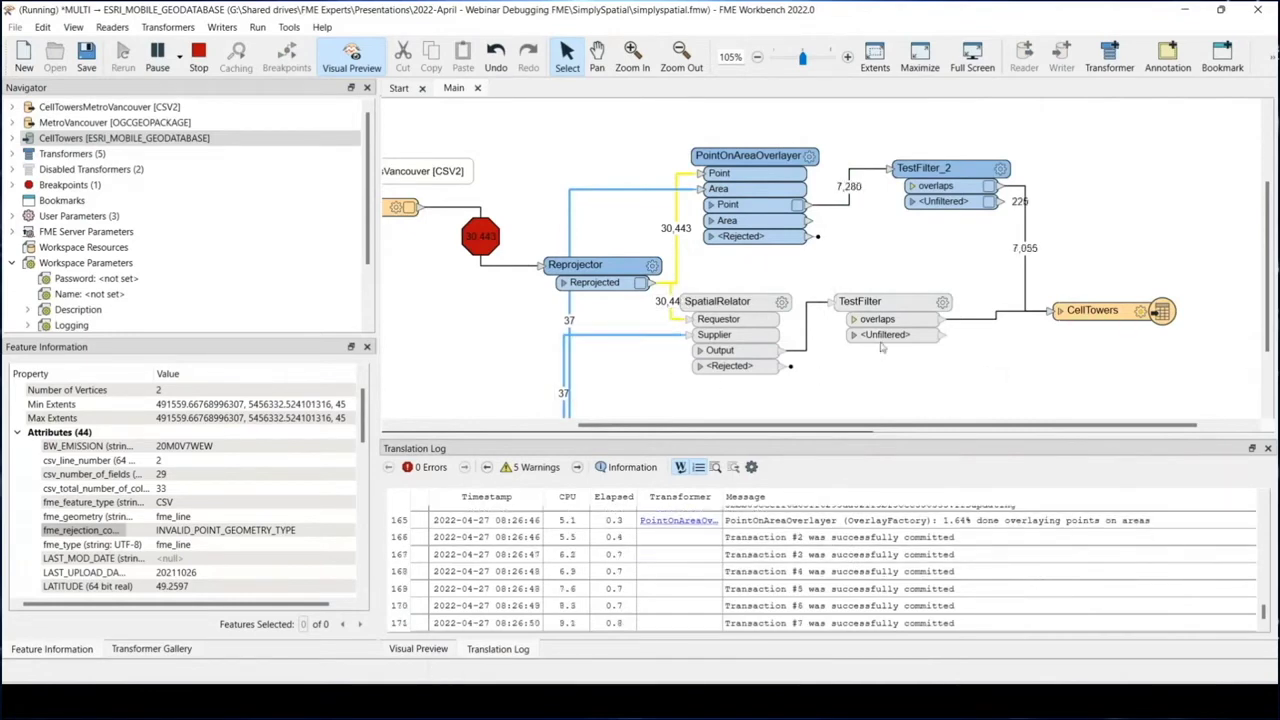
Step: Delete the disabled SpatialRelator and TestFilter from the workspace
mouse_move(912, 315)
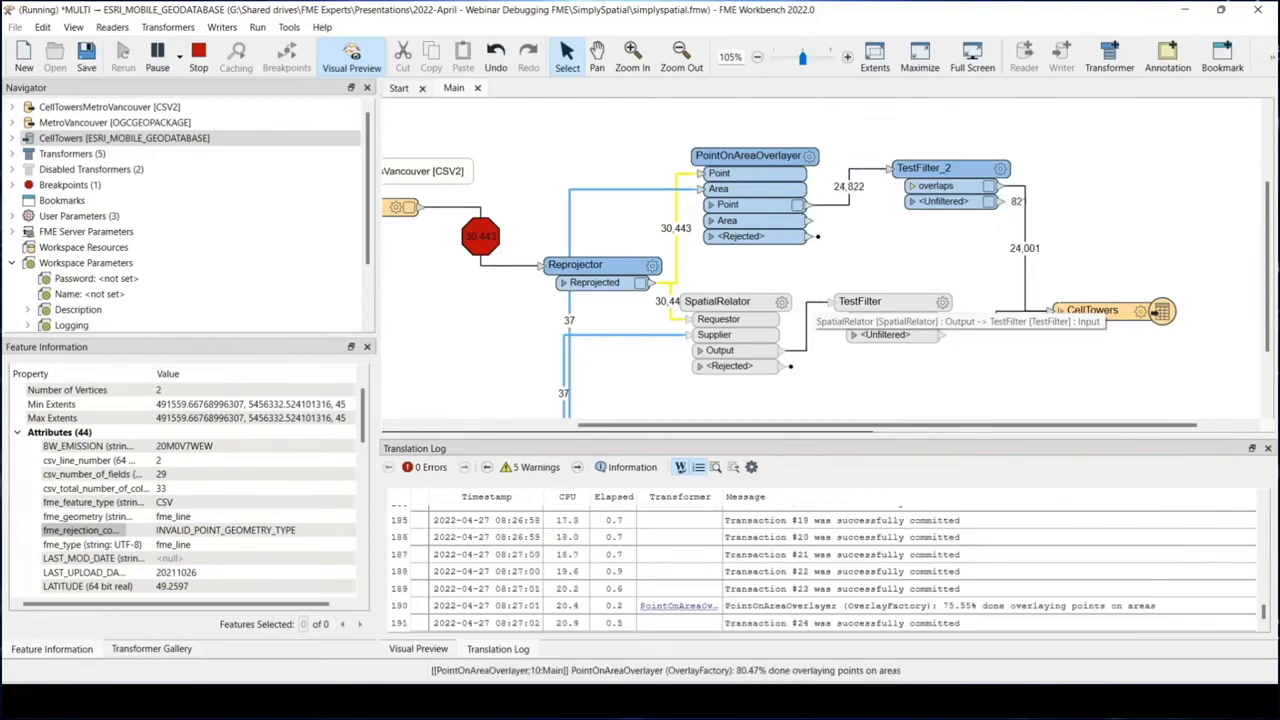
right_click(744, 311)
click(890, 318)
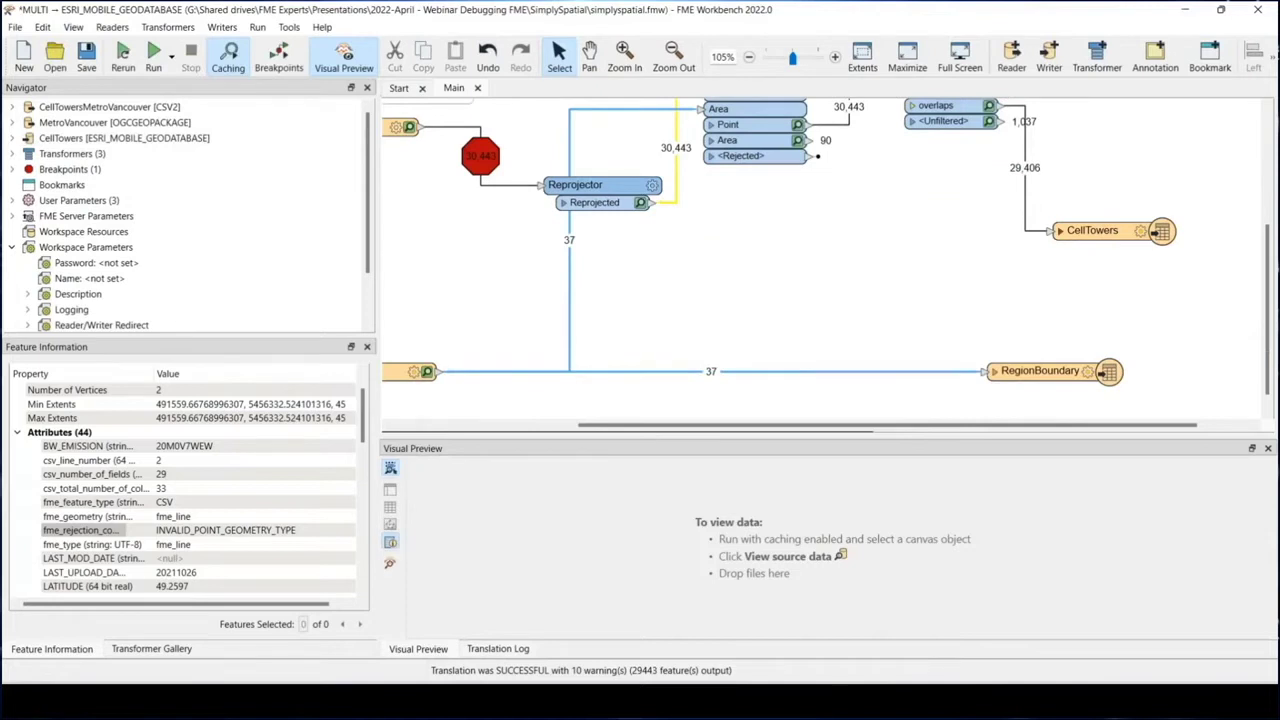
Step: Line up the PointOnAreaOverlayer and TestFilter_2 beside the Reprojector and move the CellTowers writer farther along the flow
scroll(886, 312, up, 1)
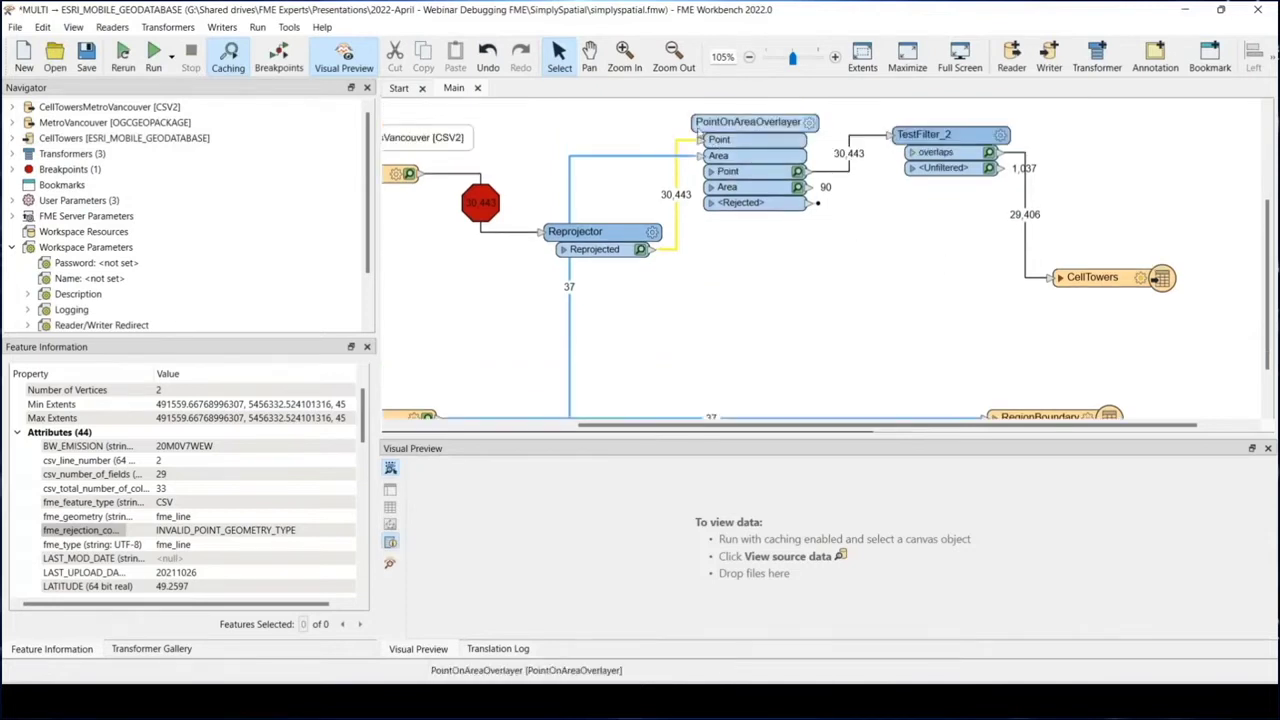
drag(750, 121, 765, 245)
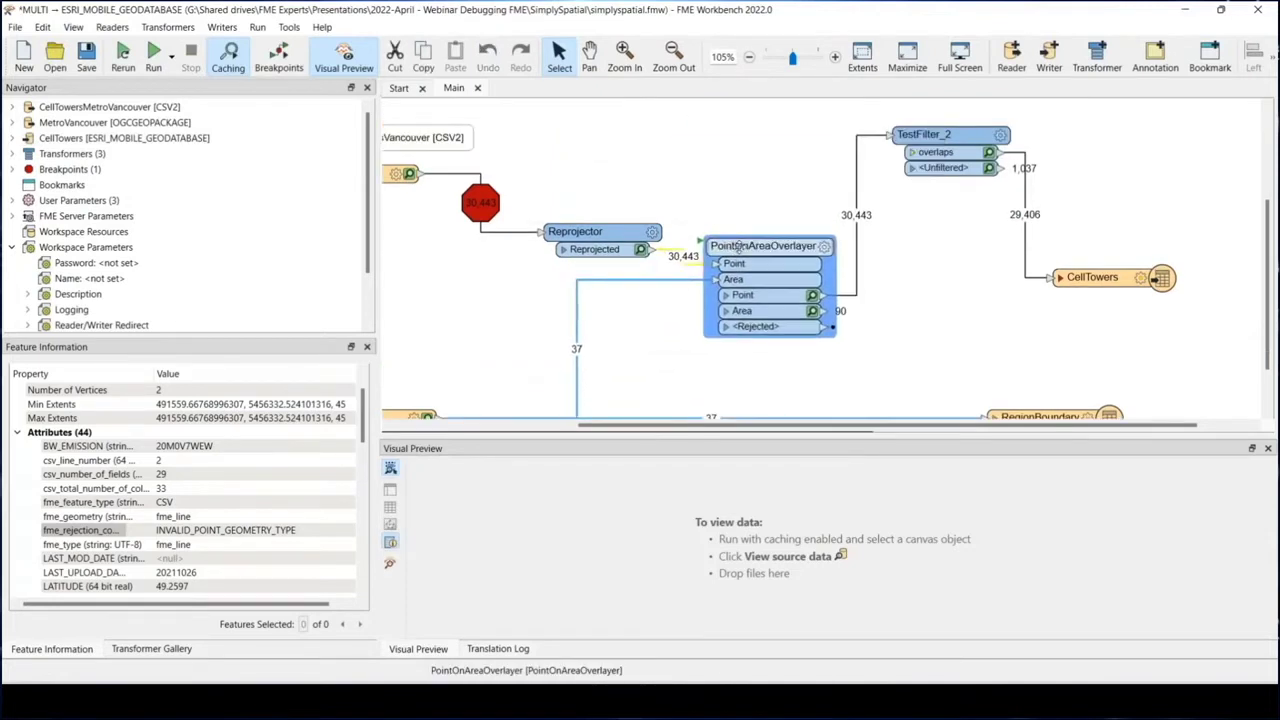
drag(916, 154, 916, 276)
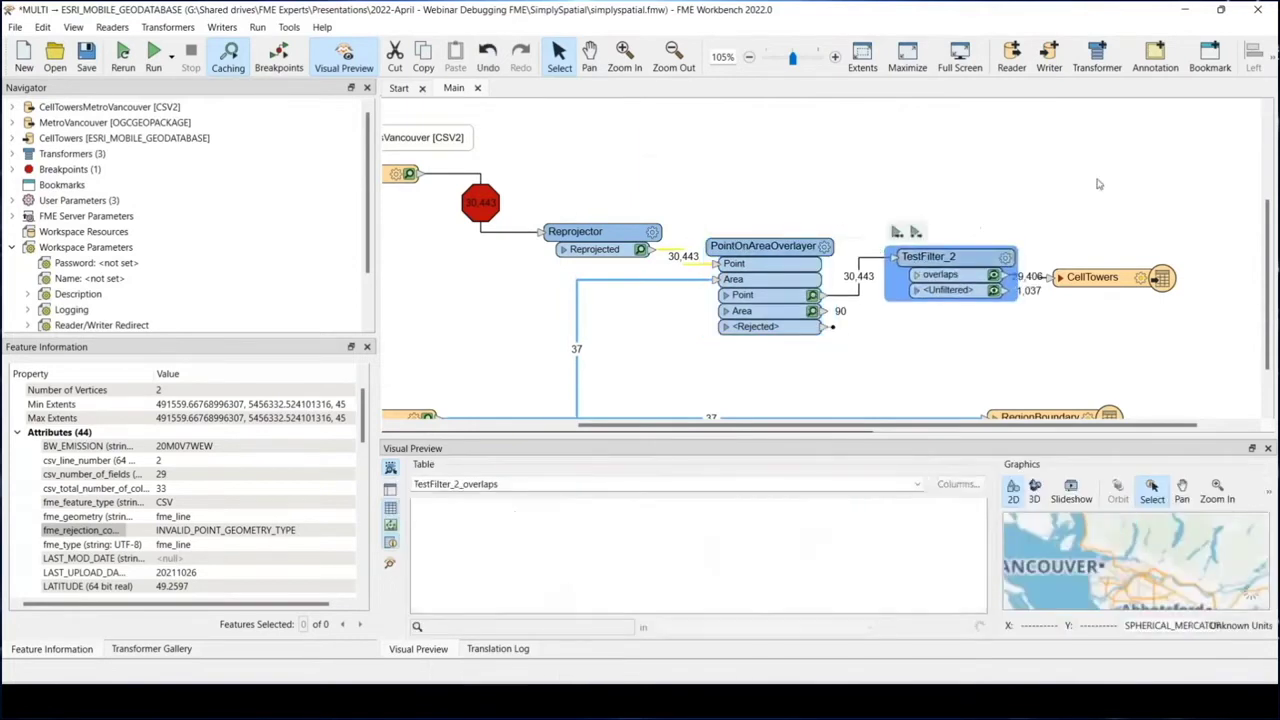
drag(1095, 285, 1138, 285)
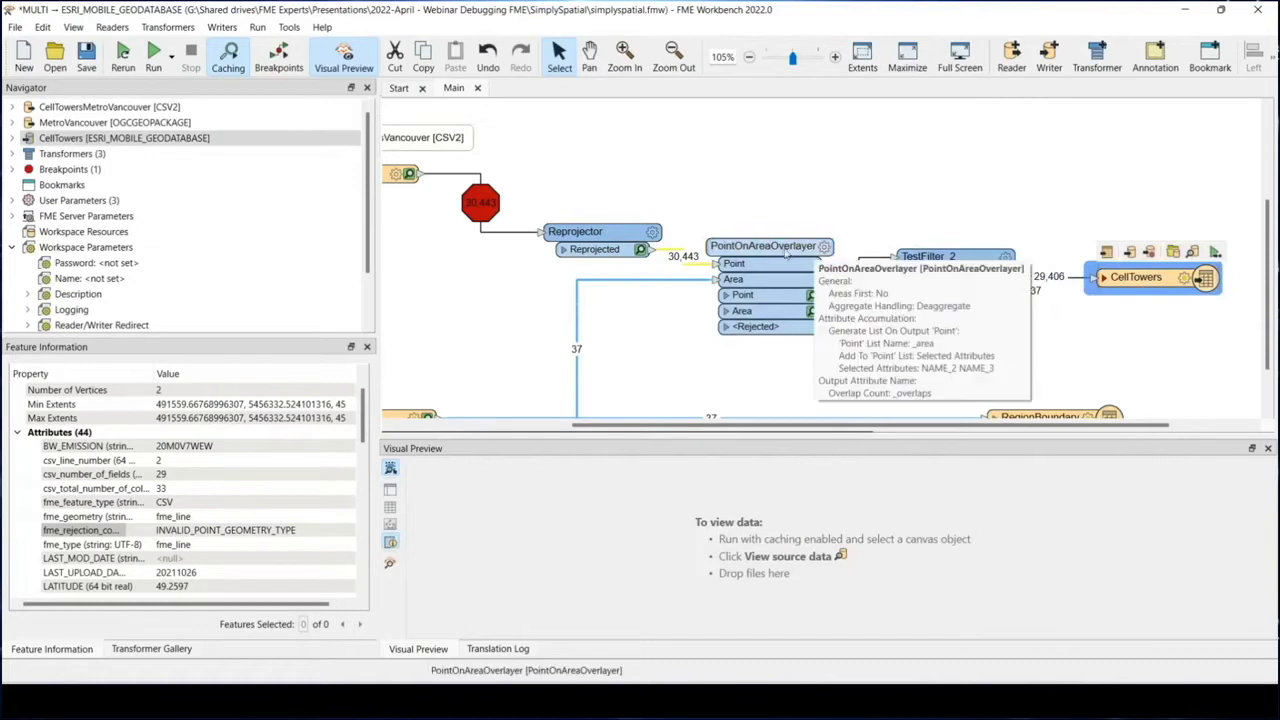
Step: Preview the PointOnAreaOverlayer's cached output and examine its Point features in the table and map
click(786, 254)
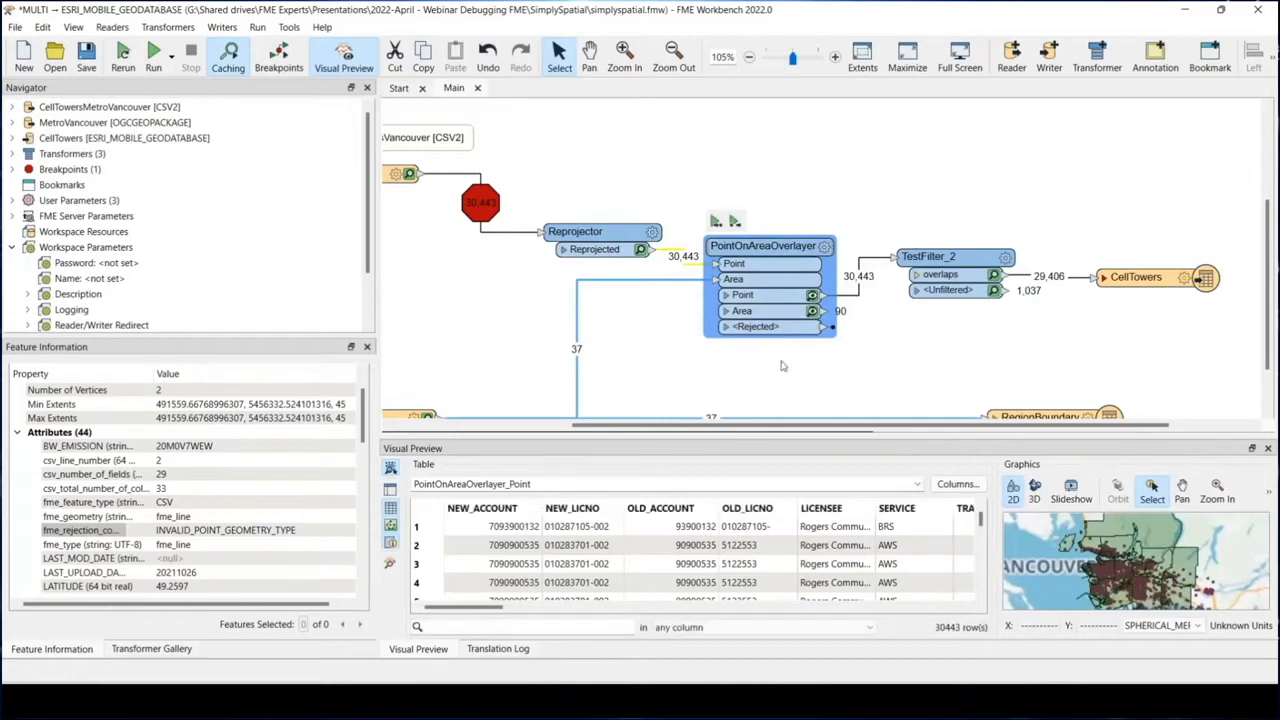
click(433, 484)
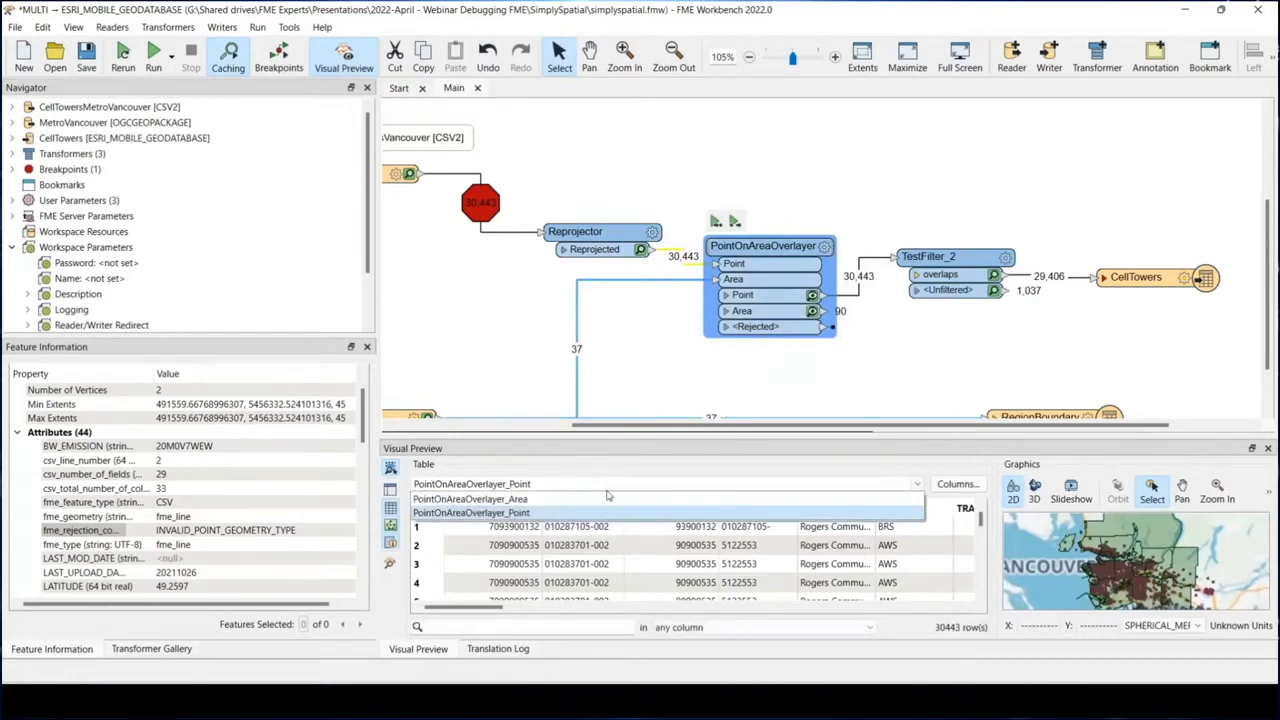
click(512, 514)
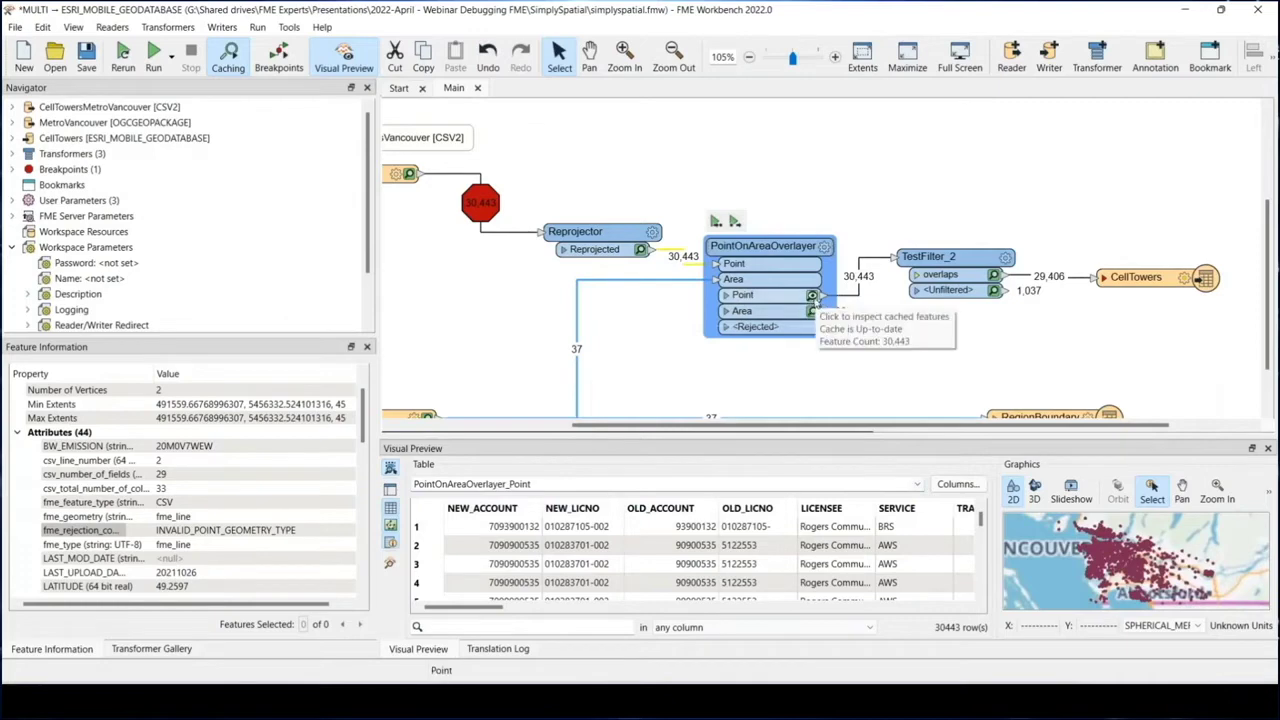
Step: Inspect the second Point feature's attributes and check the overlayer's area list settings, widening the attribute name column to read them
click(574, 552)
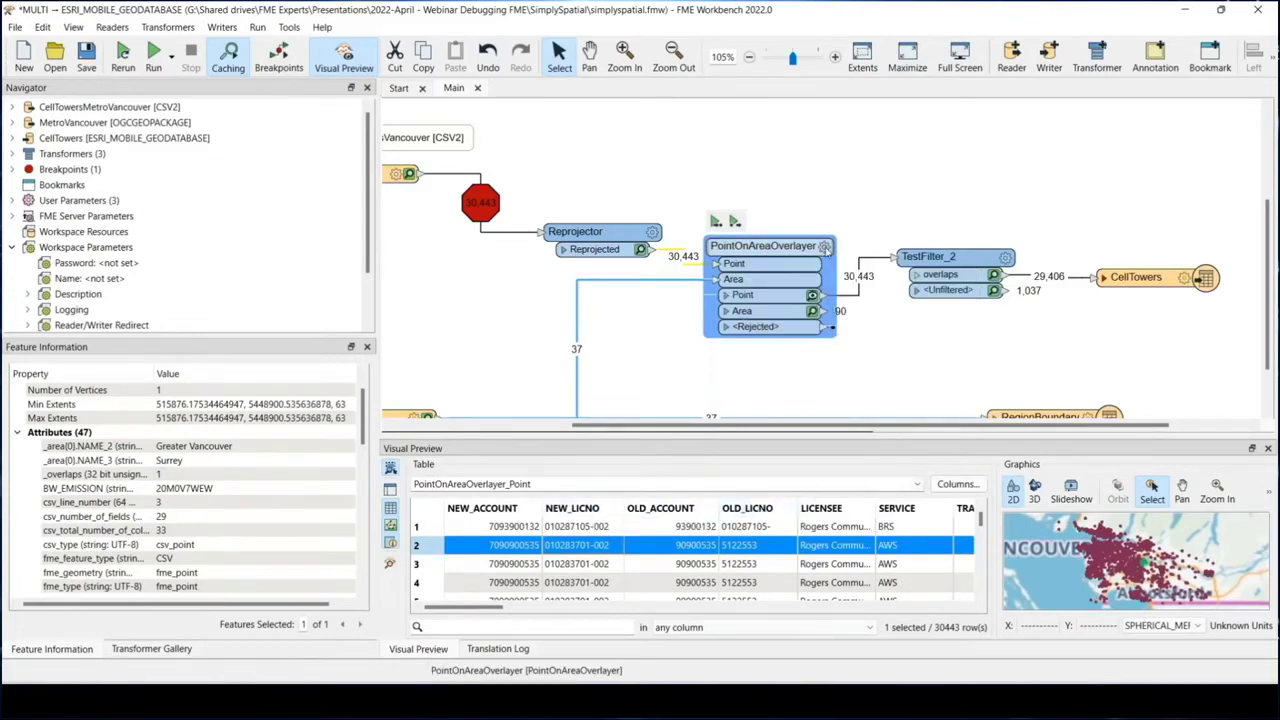
click(824, 246)
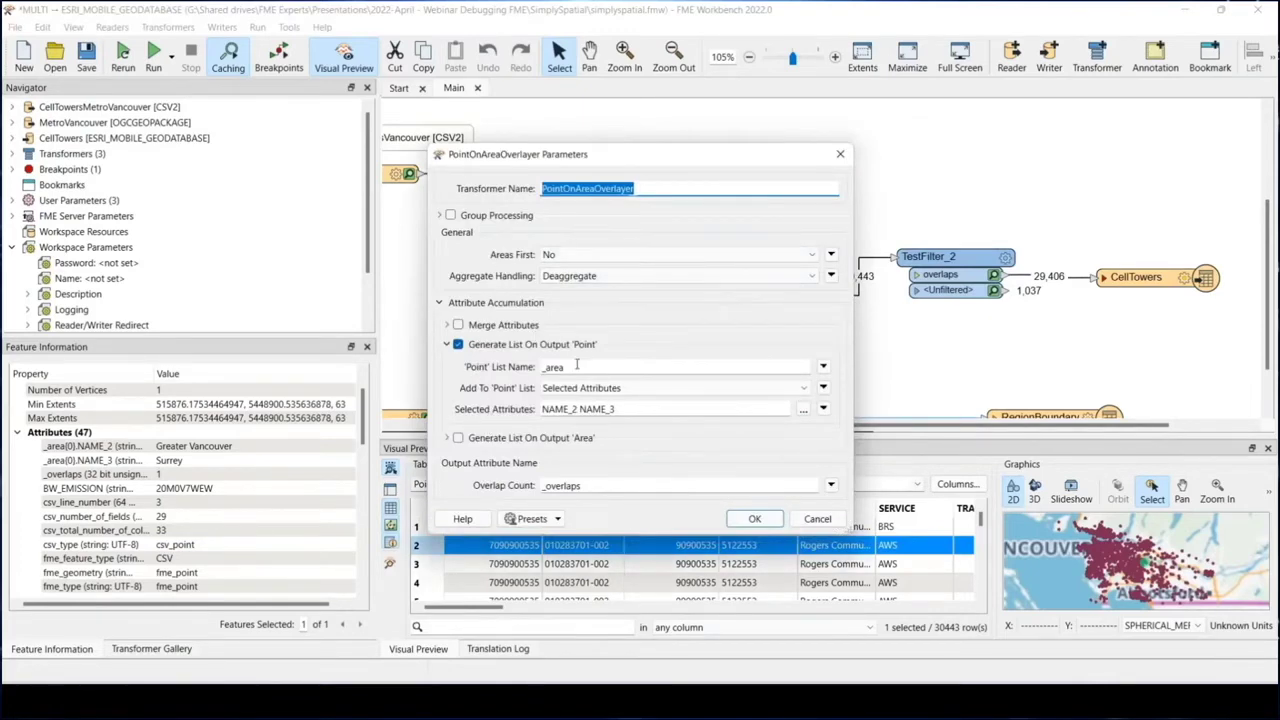
click(690, 387)
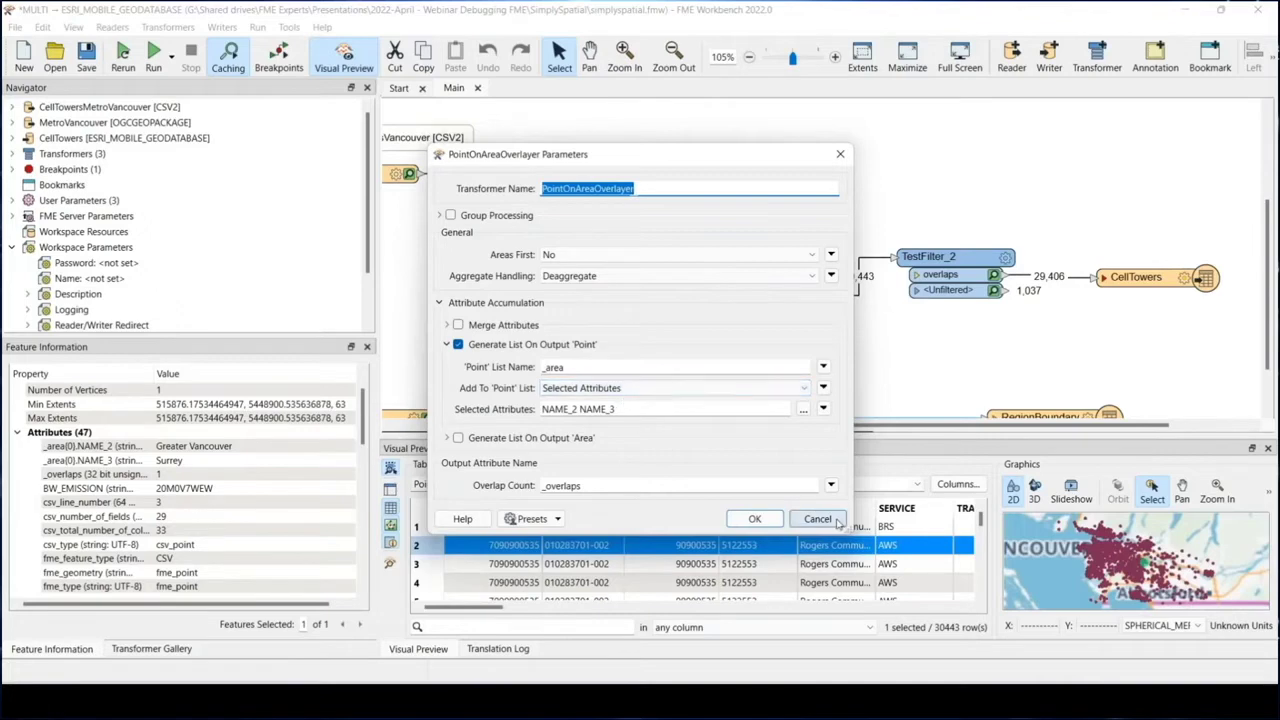
click(754, 518)
drag(152, 373, 192, 373)
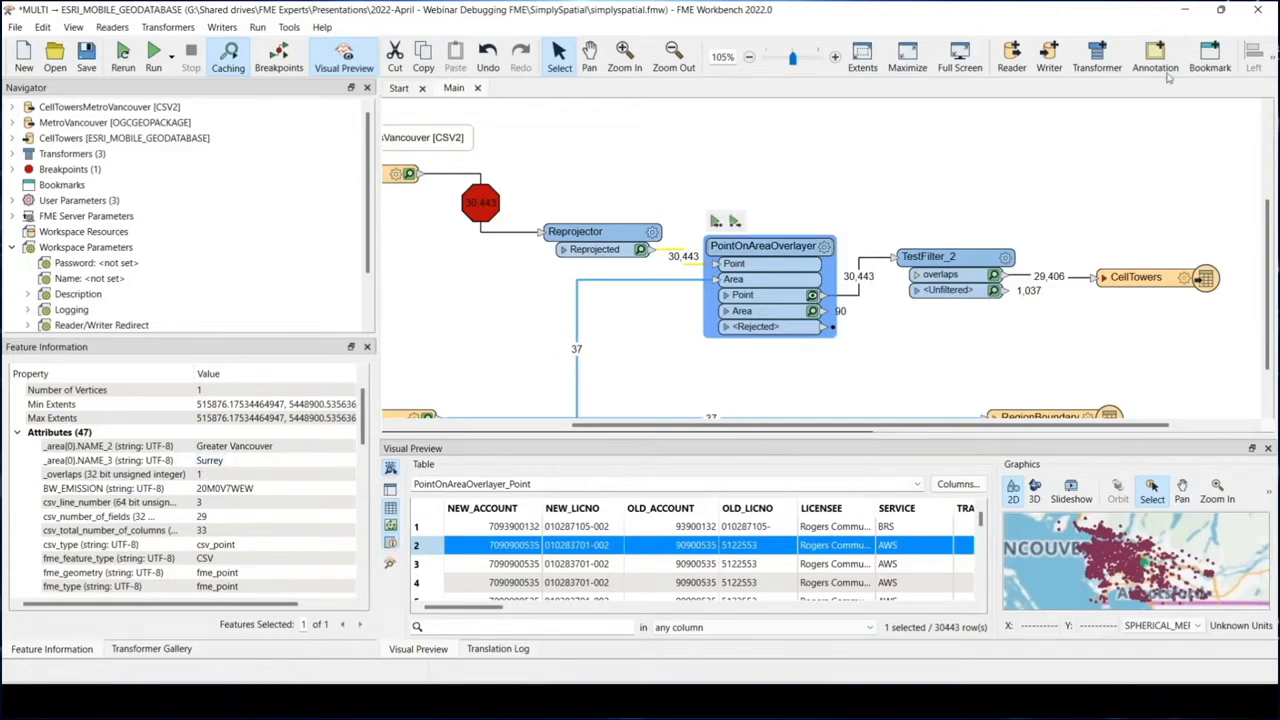
click(1185, 15)
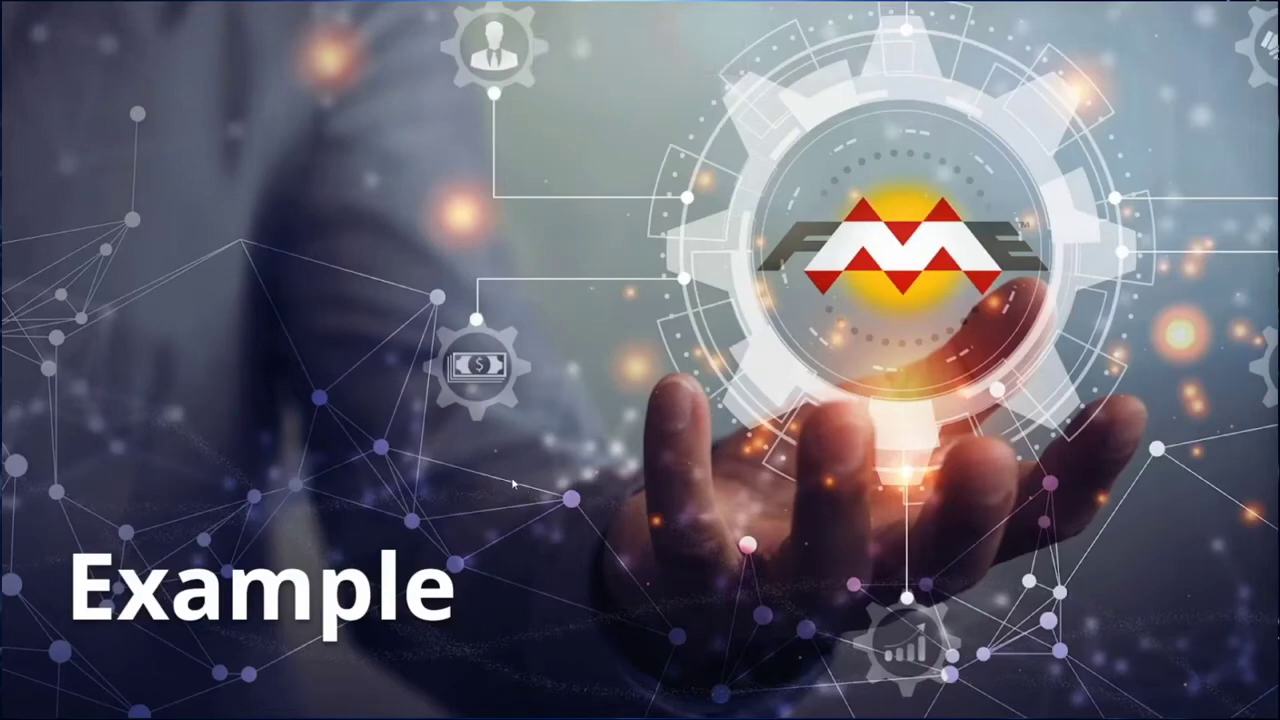
key(Right)
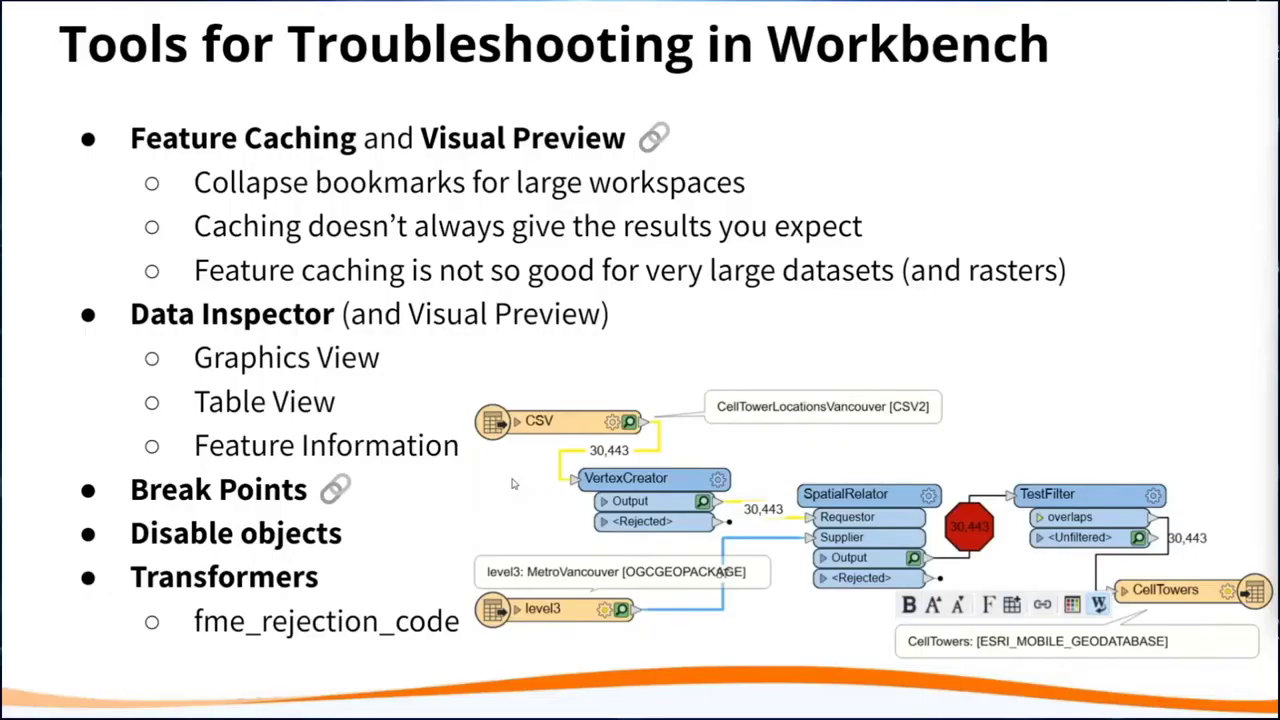
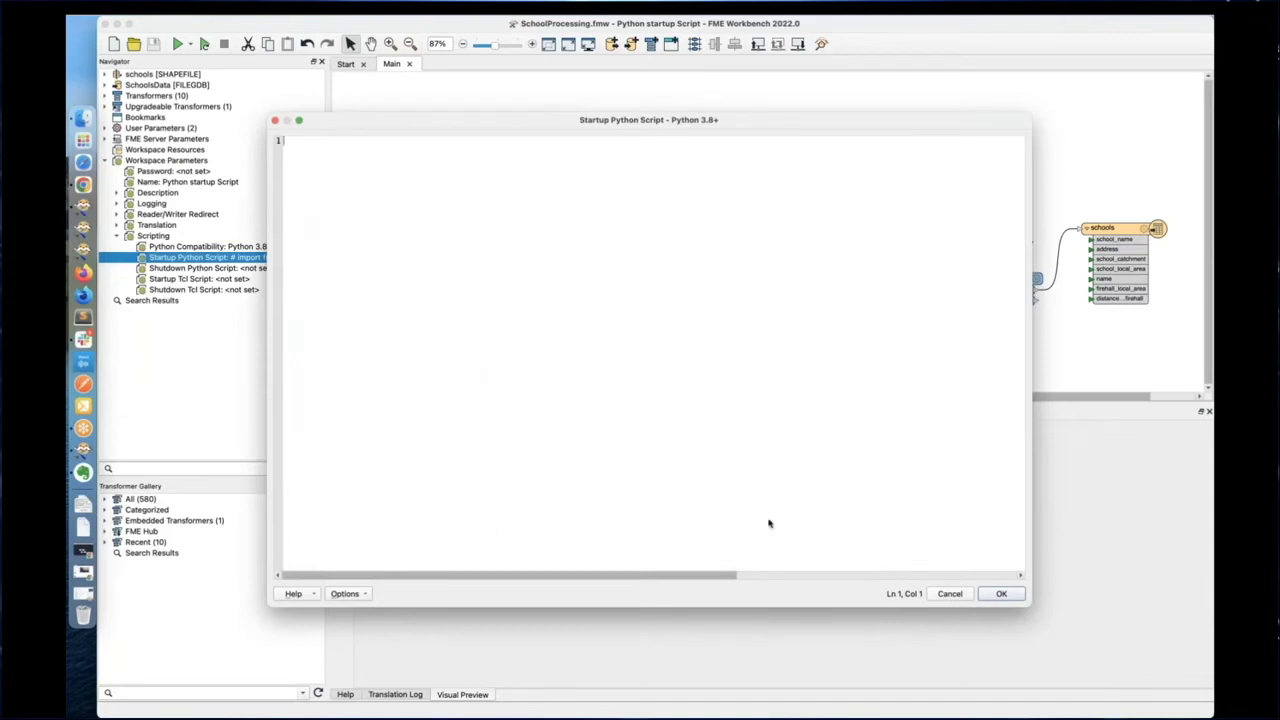
Step: Move the zip backup script from the startup Python script to the shutdown Python script and run the workspace
click(948, 594)
click(692, 377)
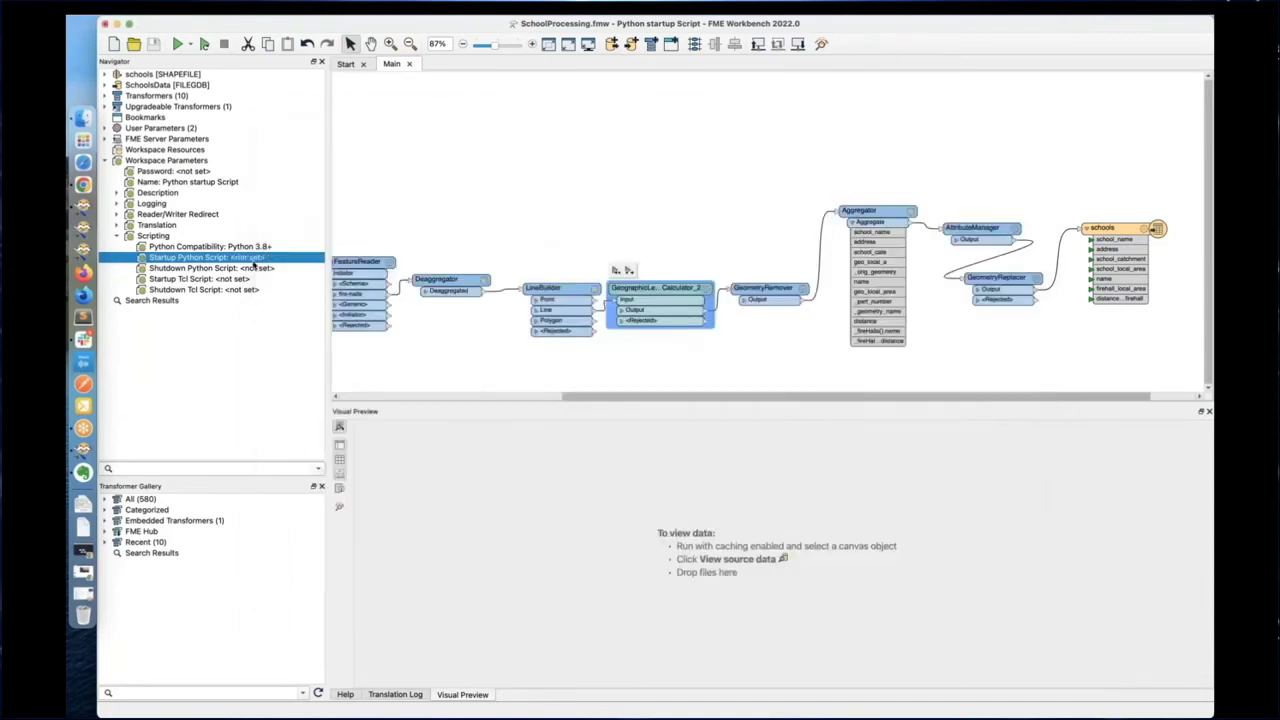
double_click(200, 268)
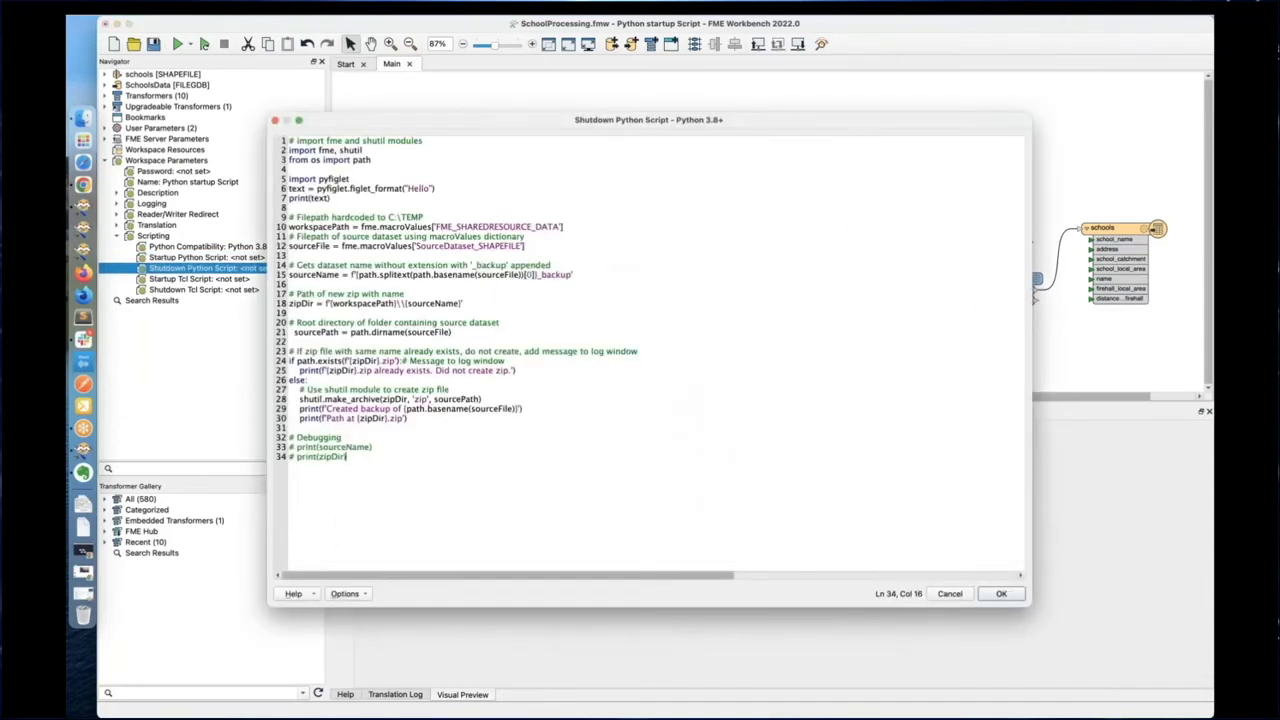
click(1001, 593)
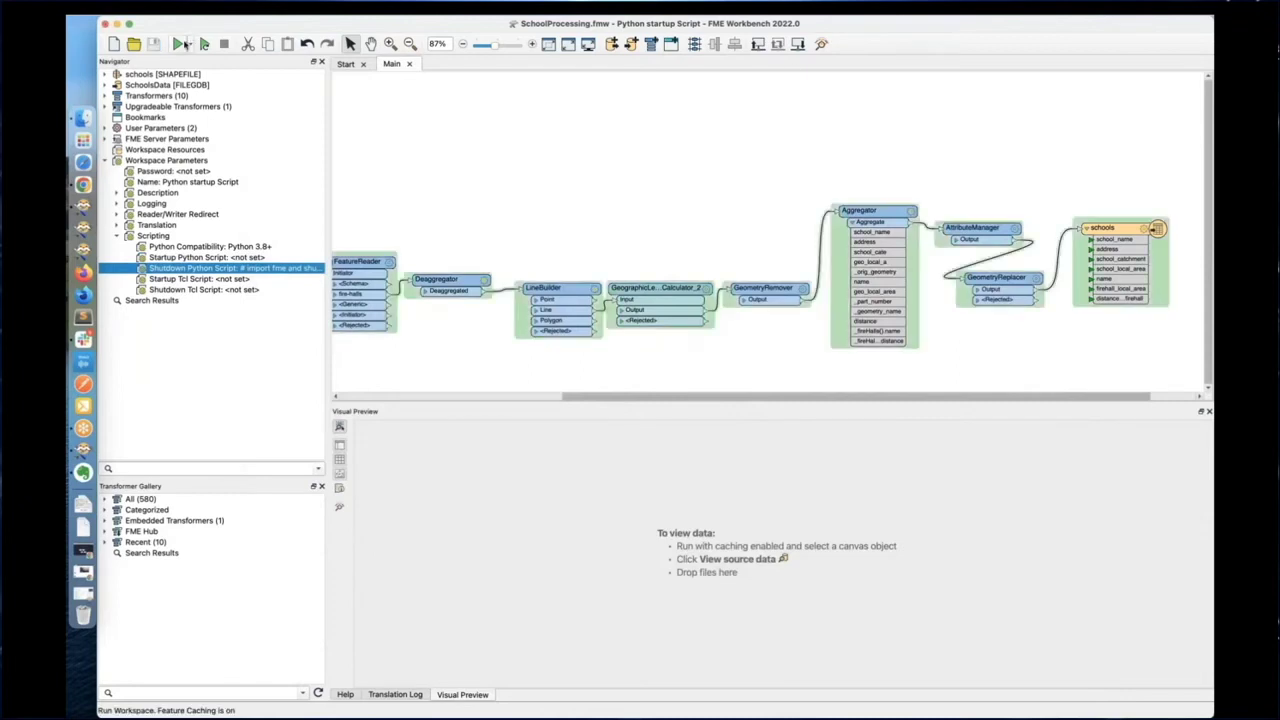
click(181, 44)
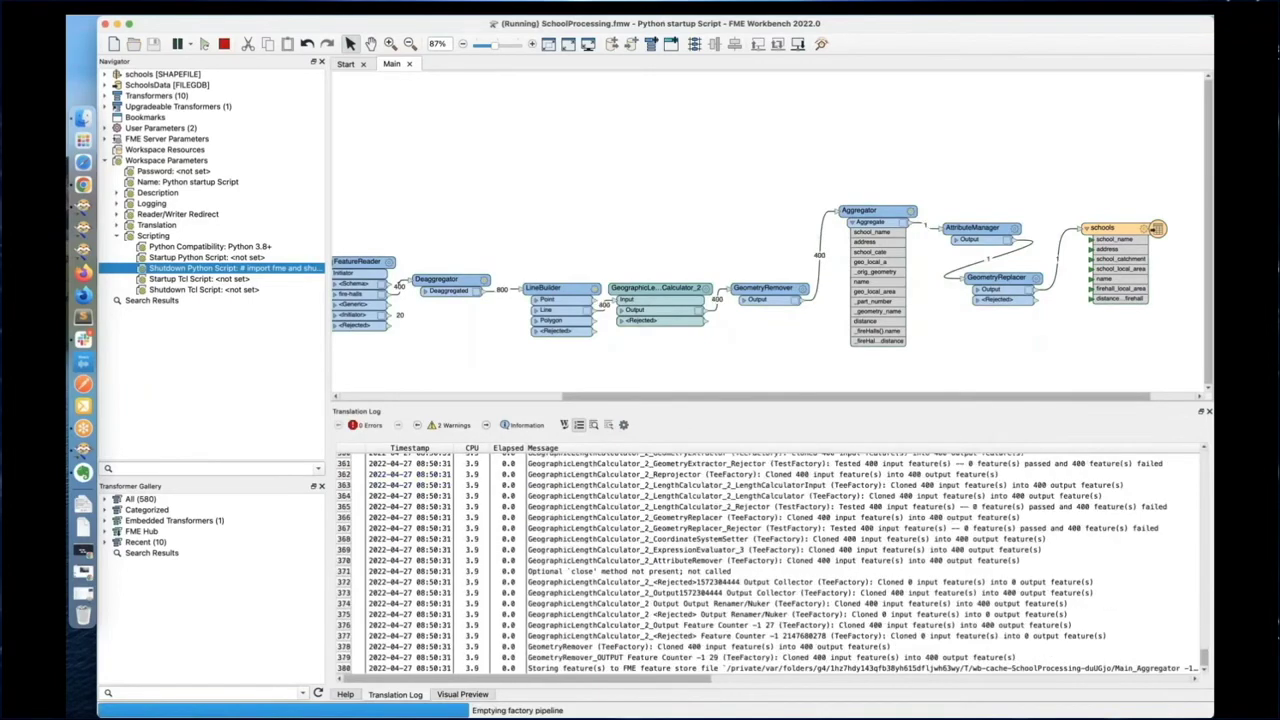
Step: Look back through the translation log for the first FileGDB Writer warning about writing geometry to the schools feature class
scroll(835, 530, up, 15)
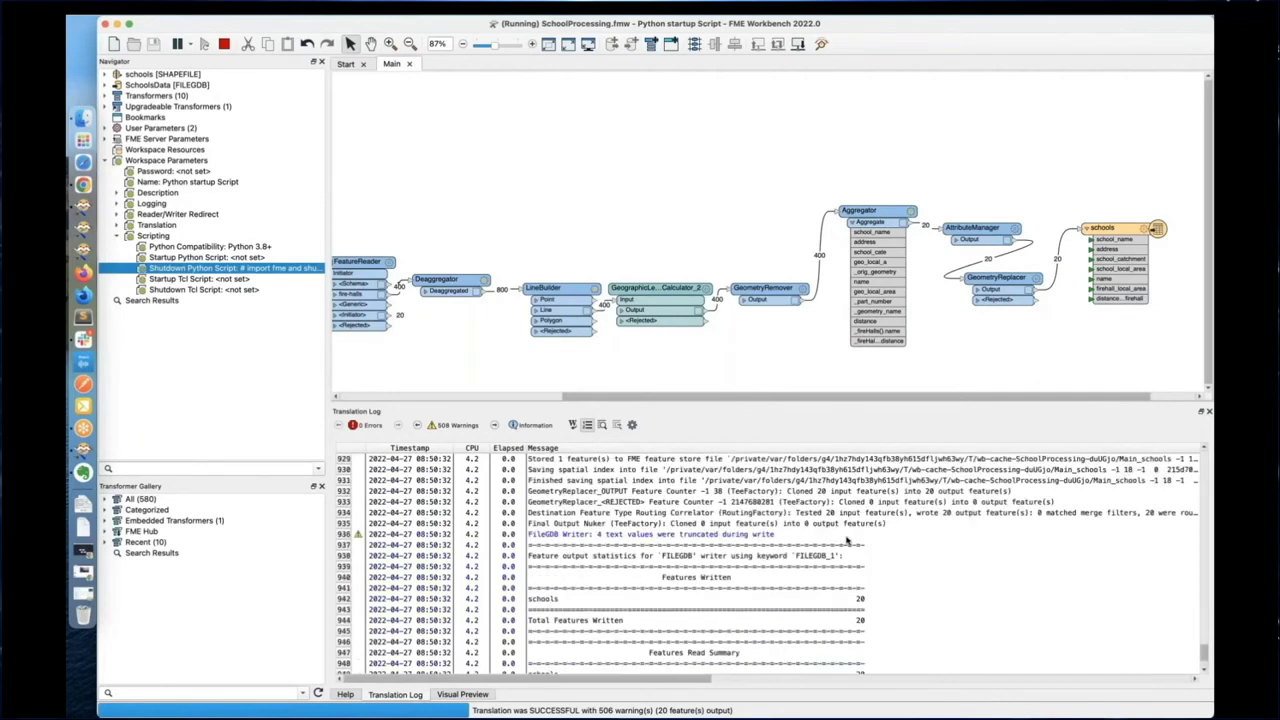
scroll(845, 540, up, 7)
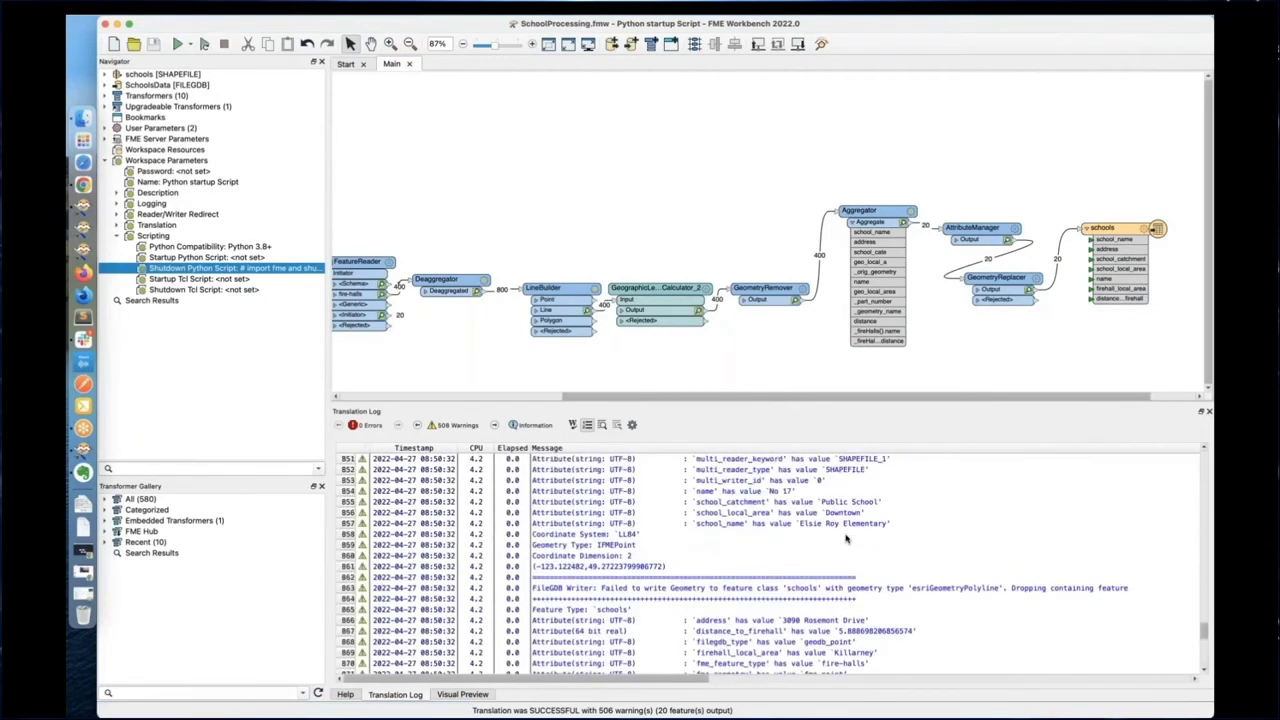
scroll(851, 537, up, 20)
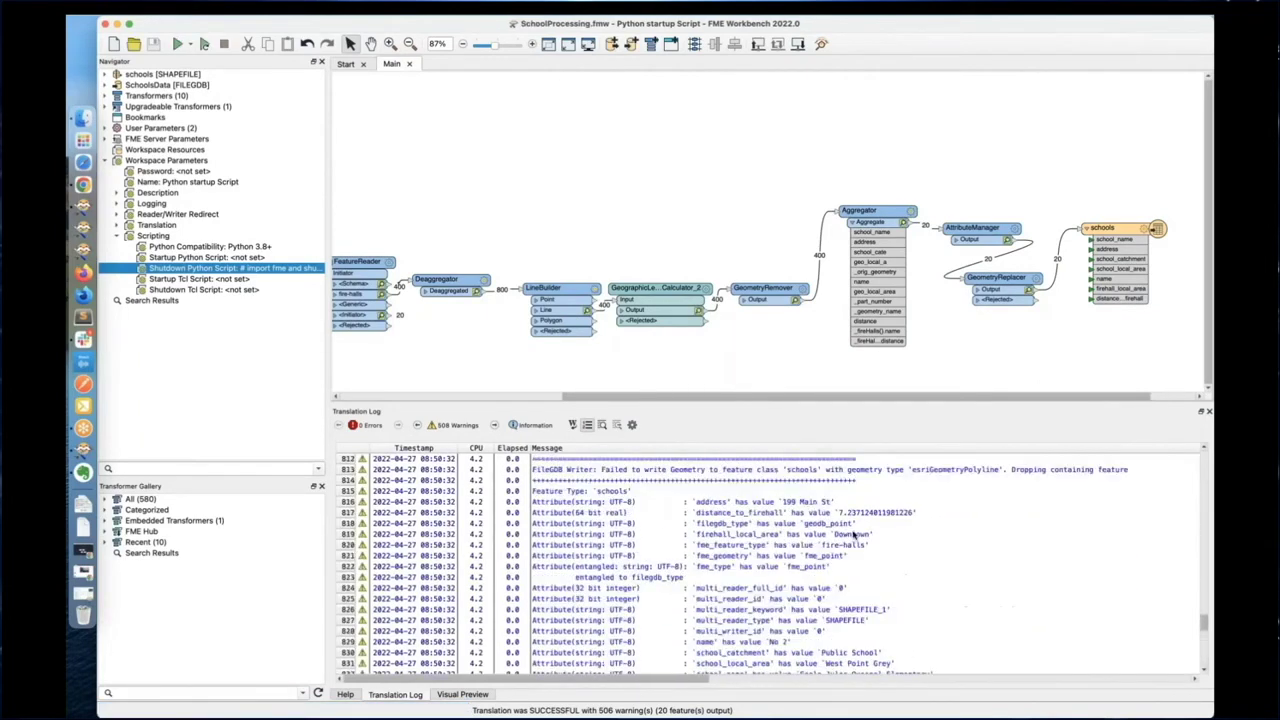
scroll(838, 537, up, 20)
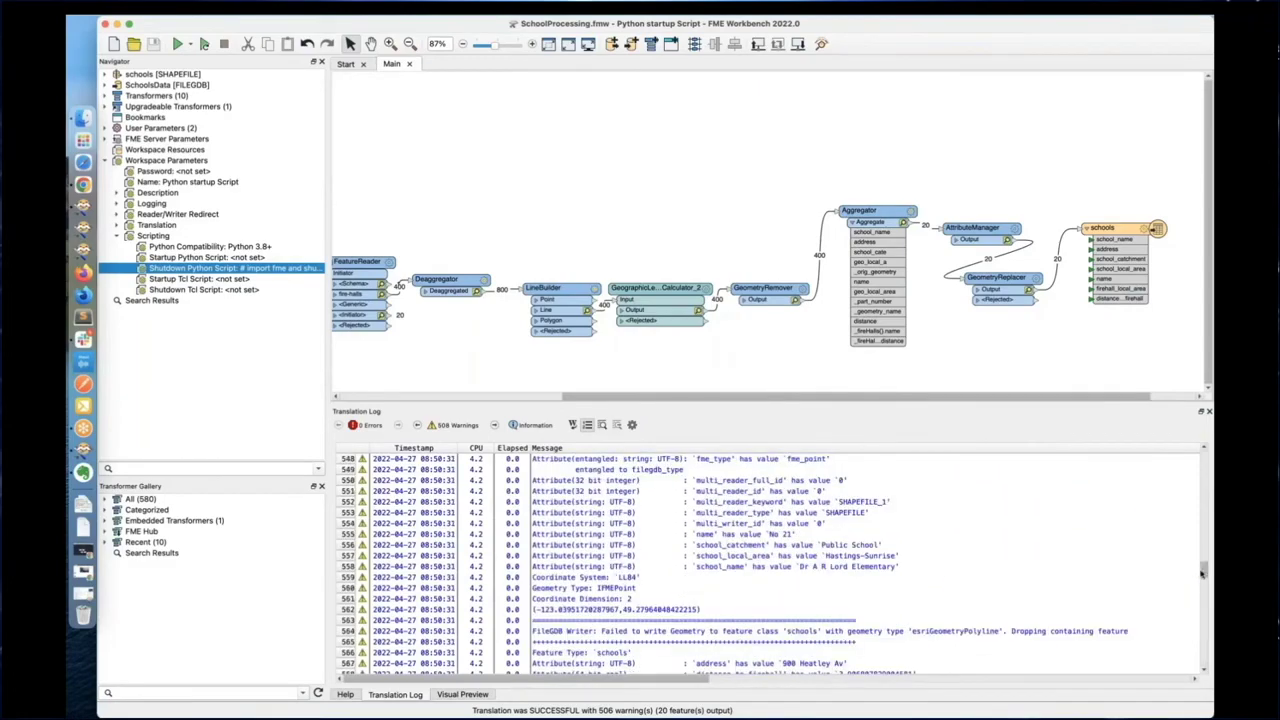
drag(1201, 573, 1197, 540)
click(678, 598)
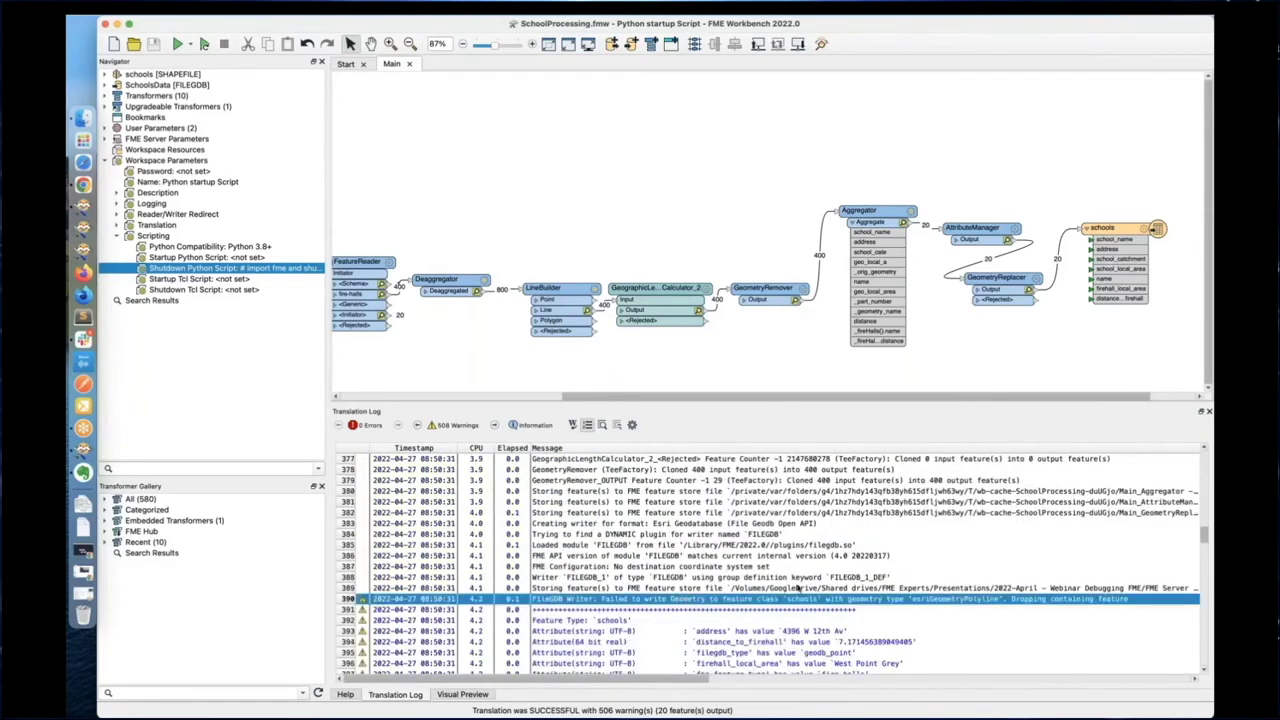
click(1074, 598)
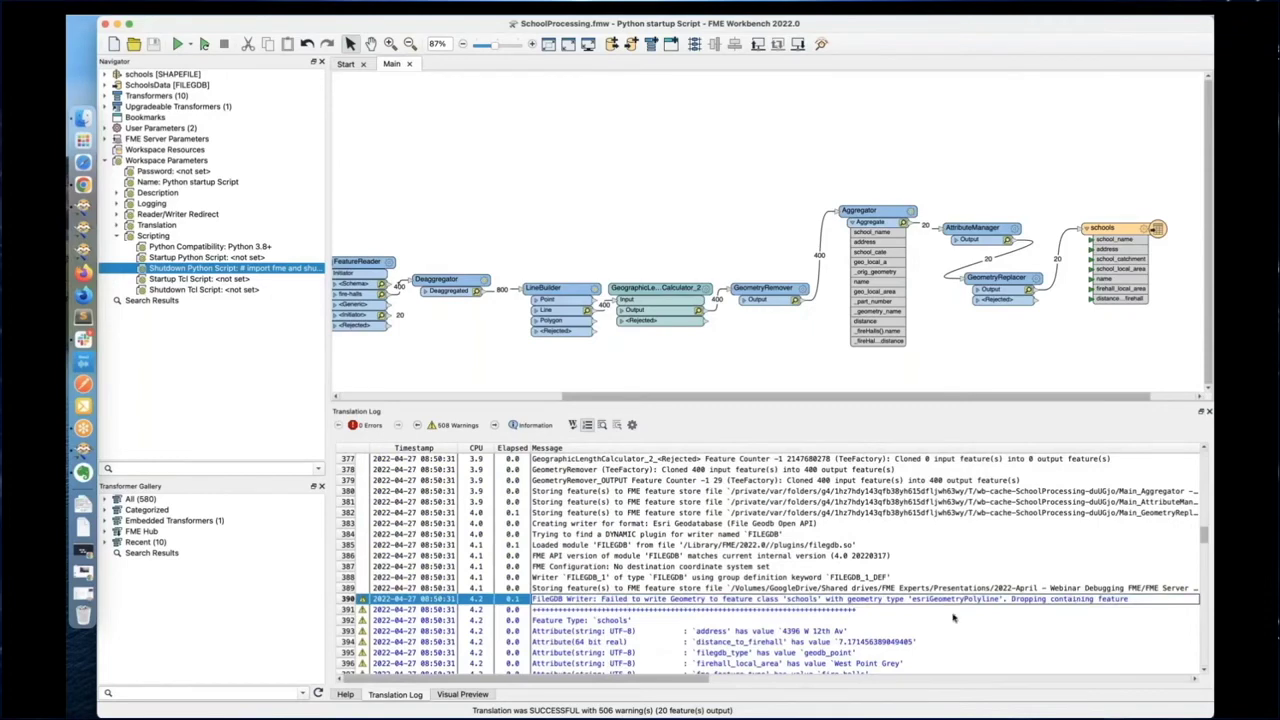
Step: Examine the logged attributes of the first dropped schools feature and the full path of the feature store file
scroll(960, 610, down, 3)
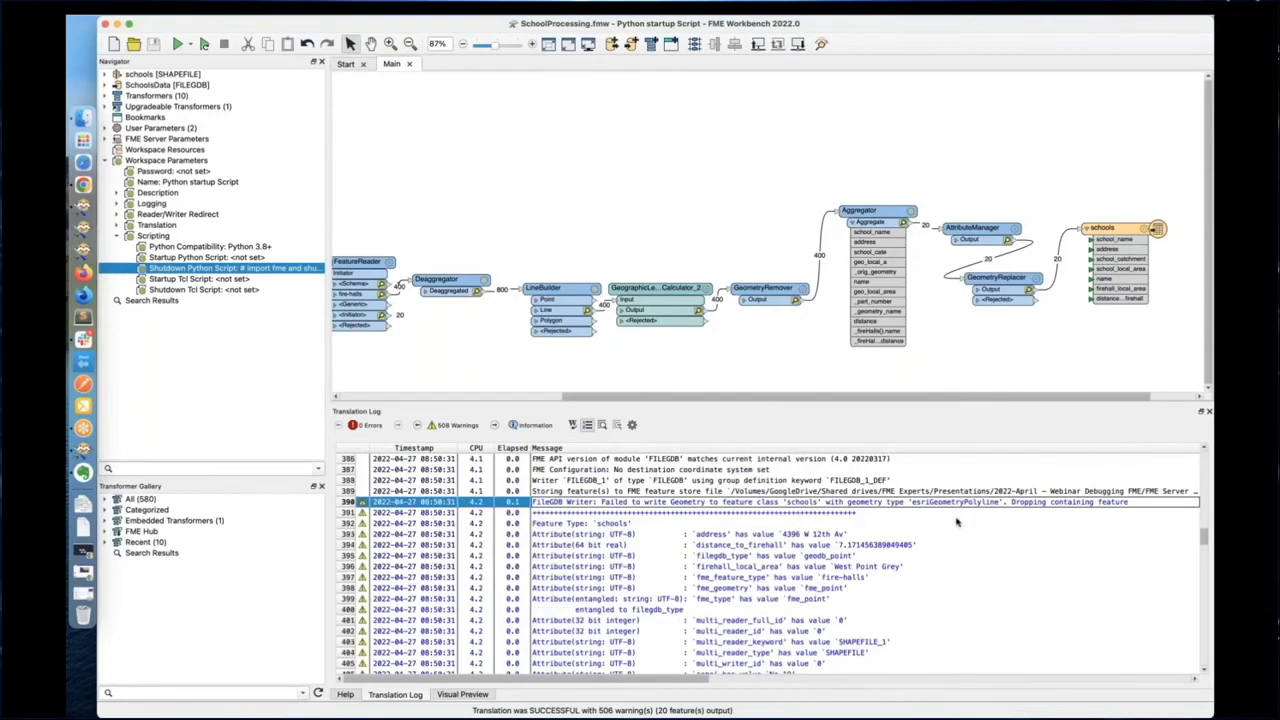
scroll(926, 650, down, 5)
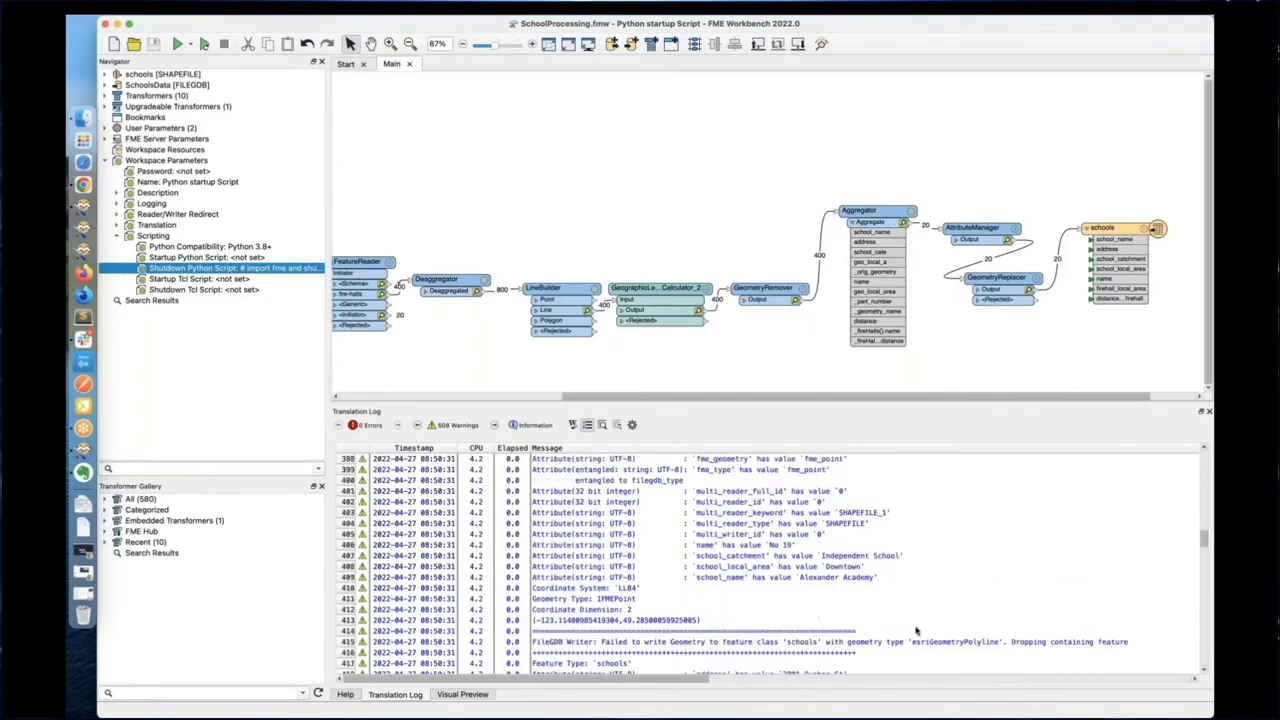
scroll(926, 640, up, 7)
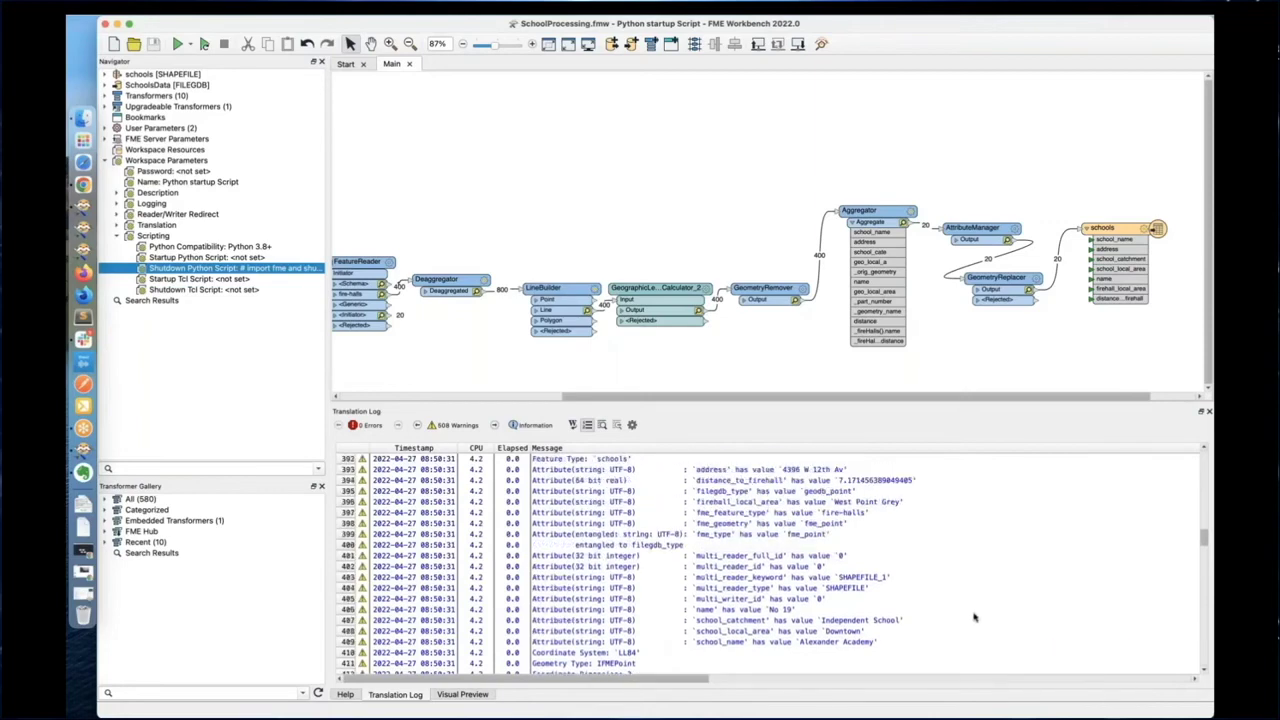
click(786, 556)
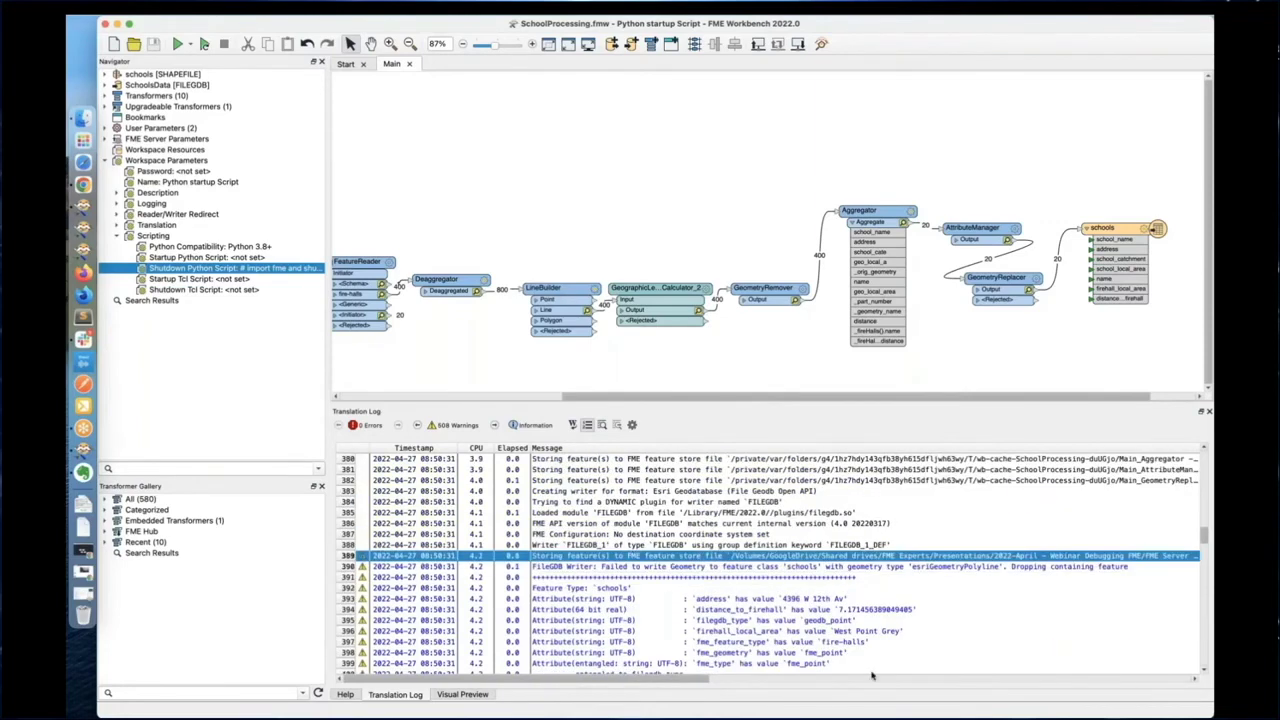
drag(612, 678, 780, 659)
scroll(640, 666, left, 5)
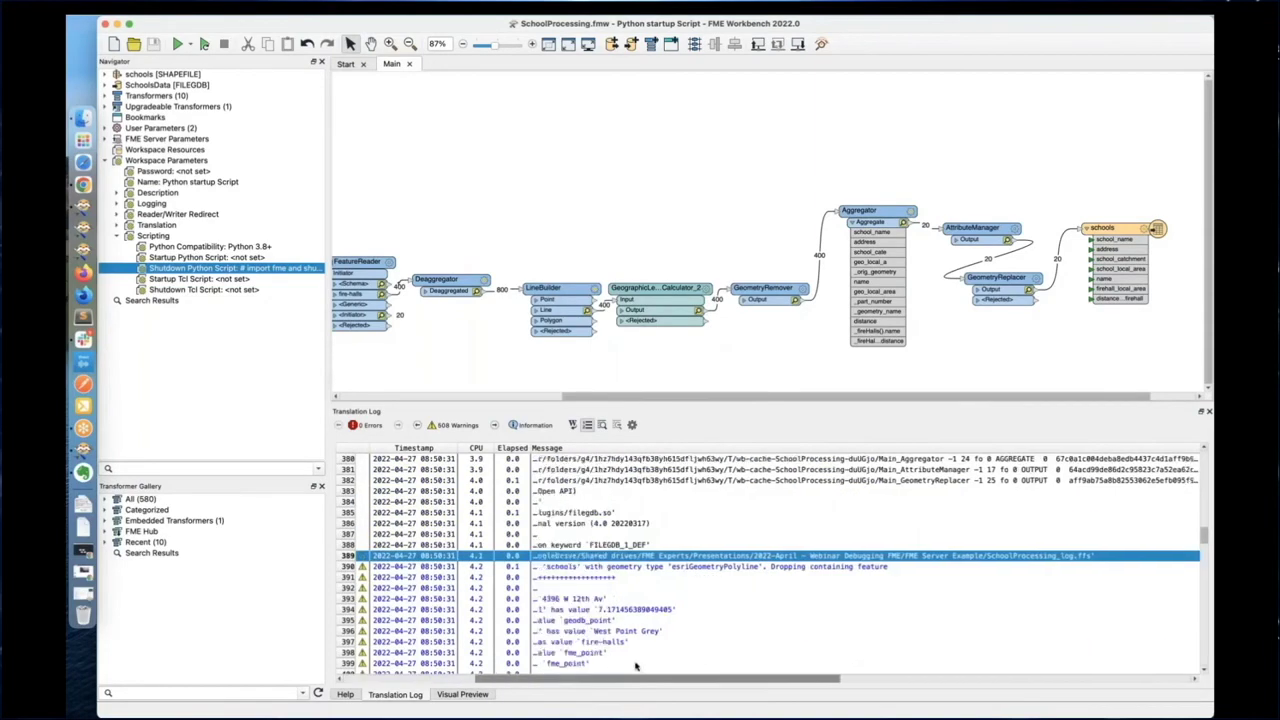
click(814, 580)
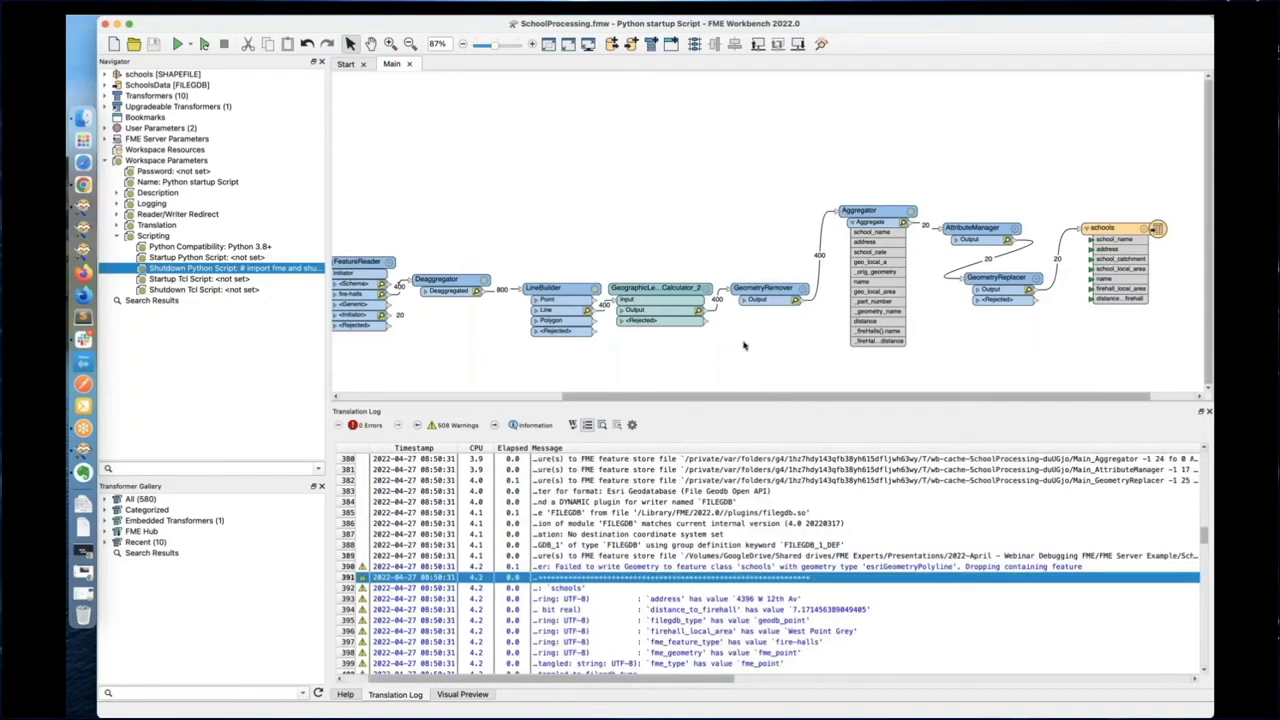
Step: Try to publish the workspace to FME Server through the localhost connection, and leave the publishing wizard
click(758, 44)
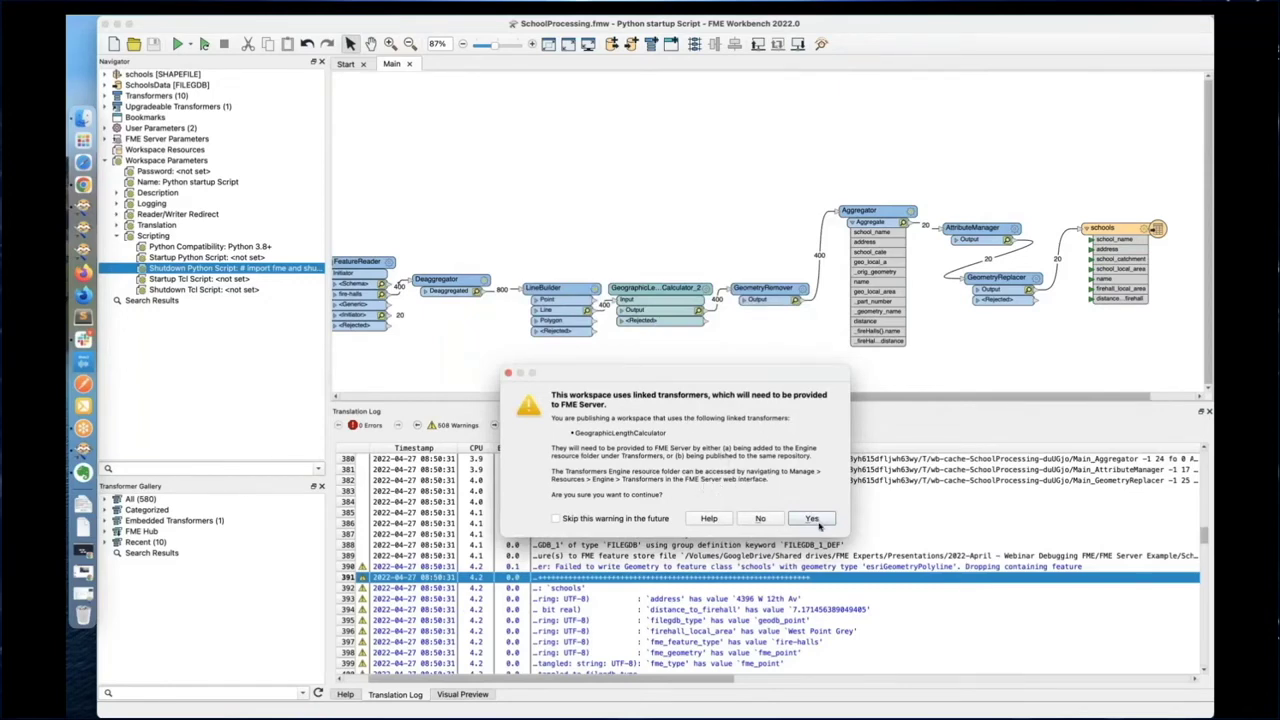
click(814, 519)
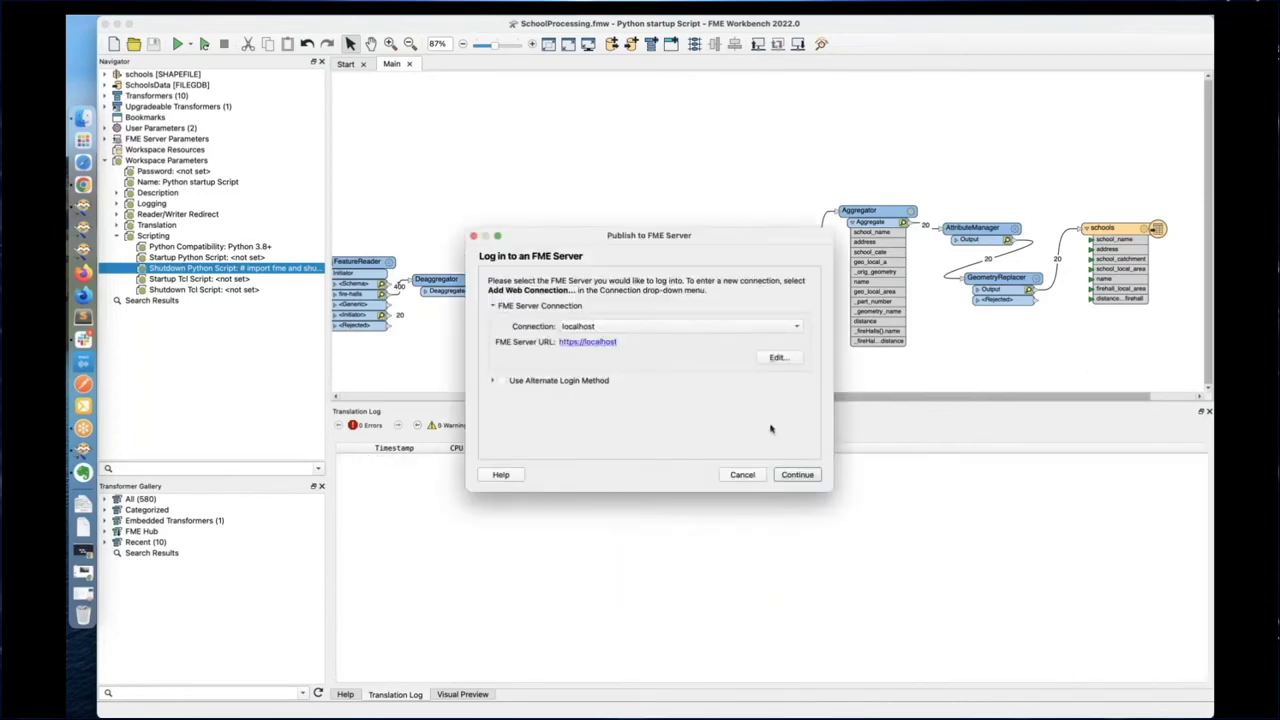
click(784, 476)
click(706, 380)
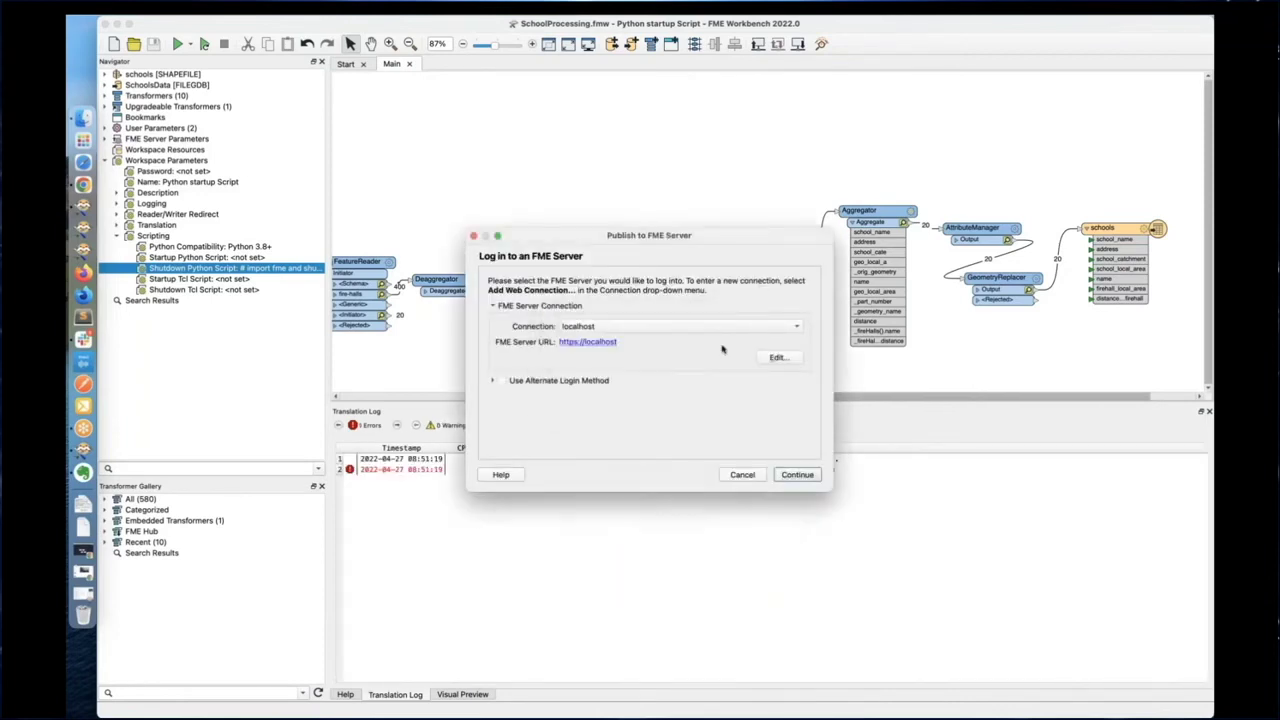
click(700, 326)
click(493, 358)
click(786, 476)
click(706, 381)
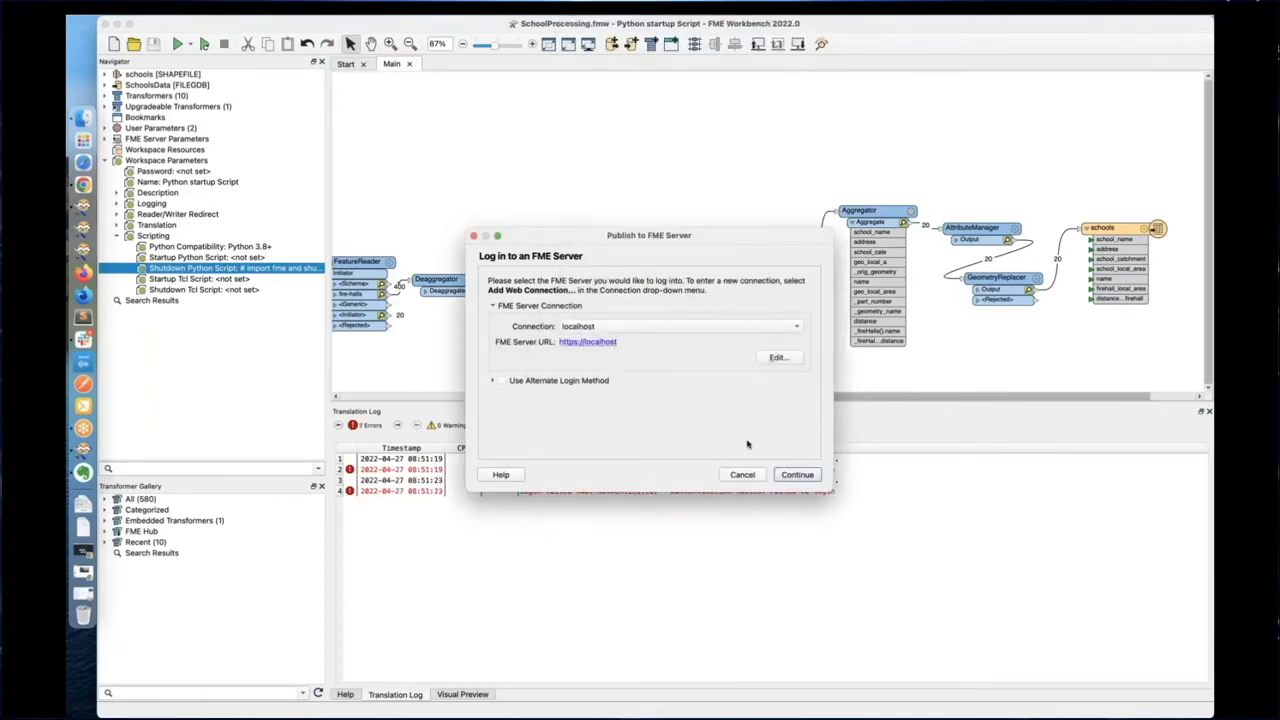
click(762, 476)
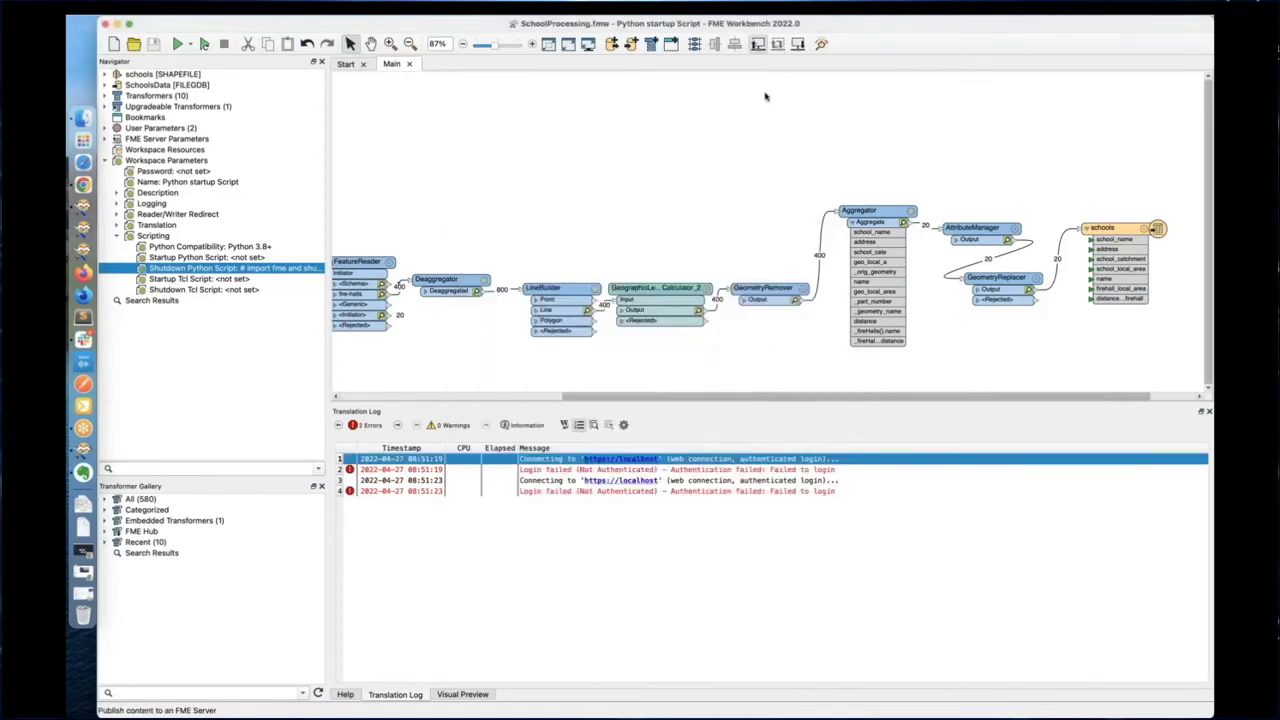
click(786, 427)
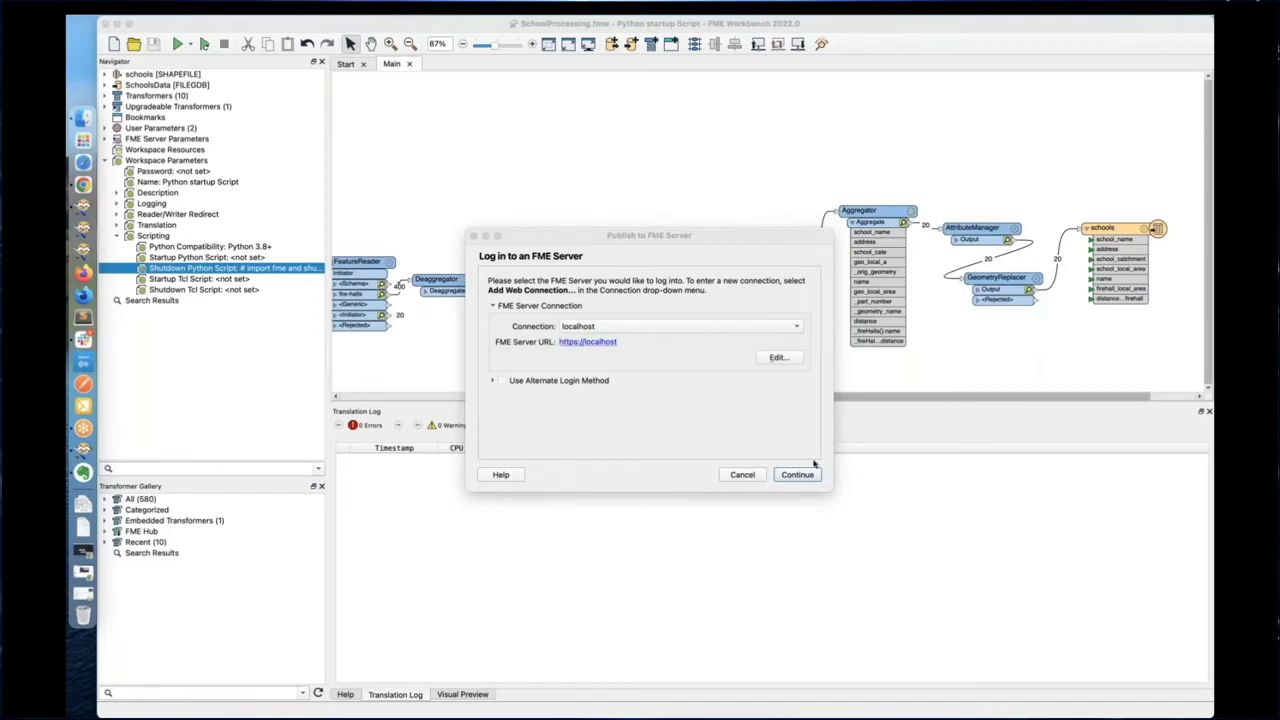
click(474, 237)
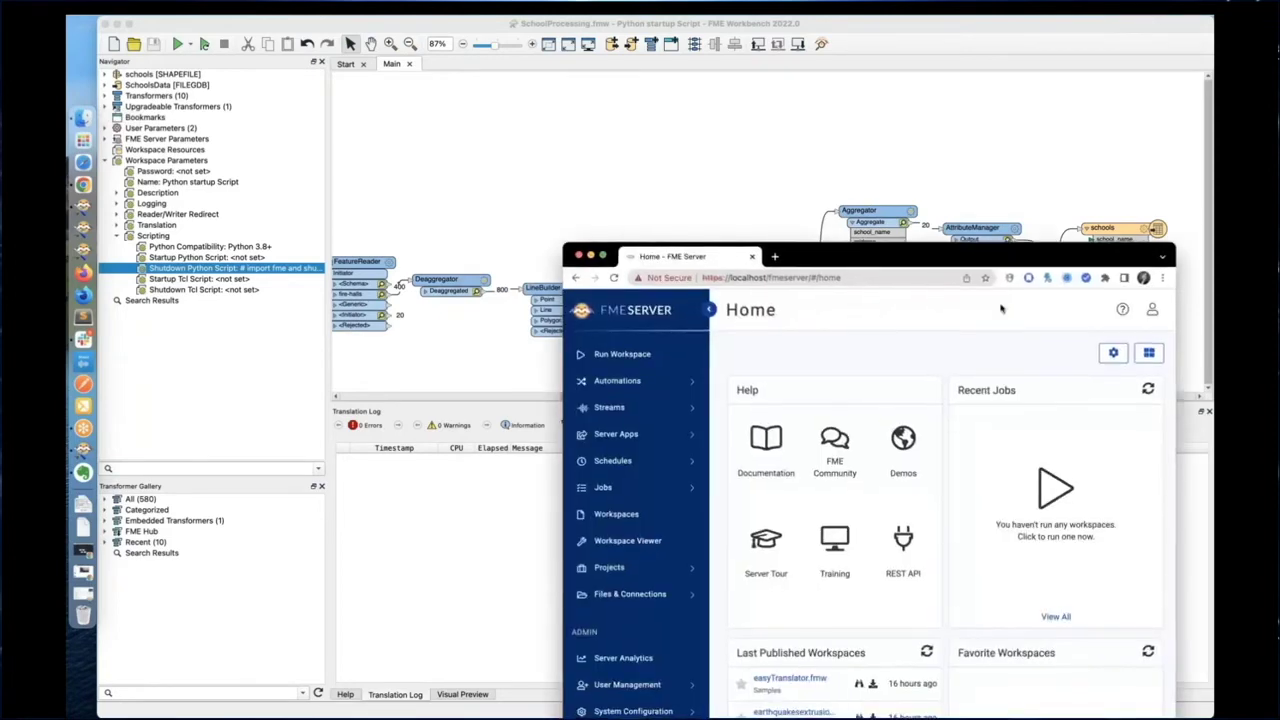
Step: Switch to FME Server in the browser and create a new workspace repository named Test
double_click(827, 263)
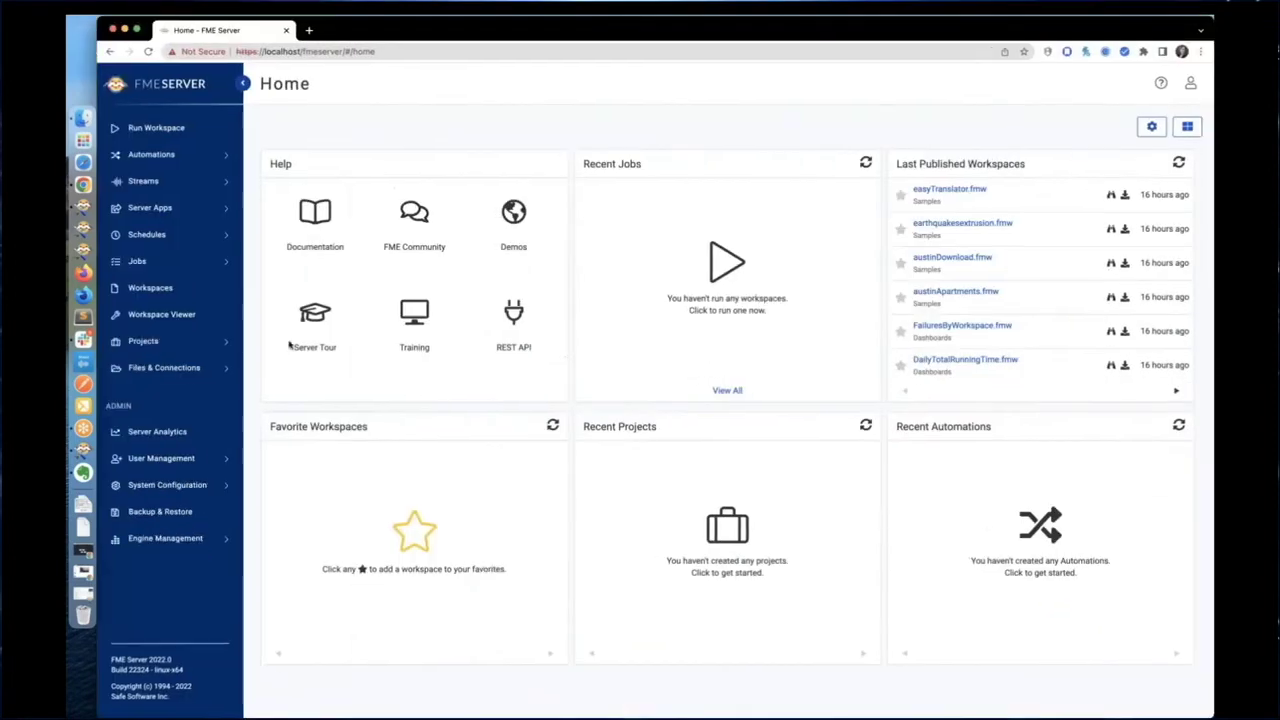
click(185, 298)
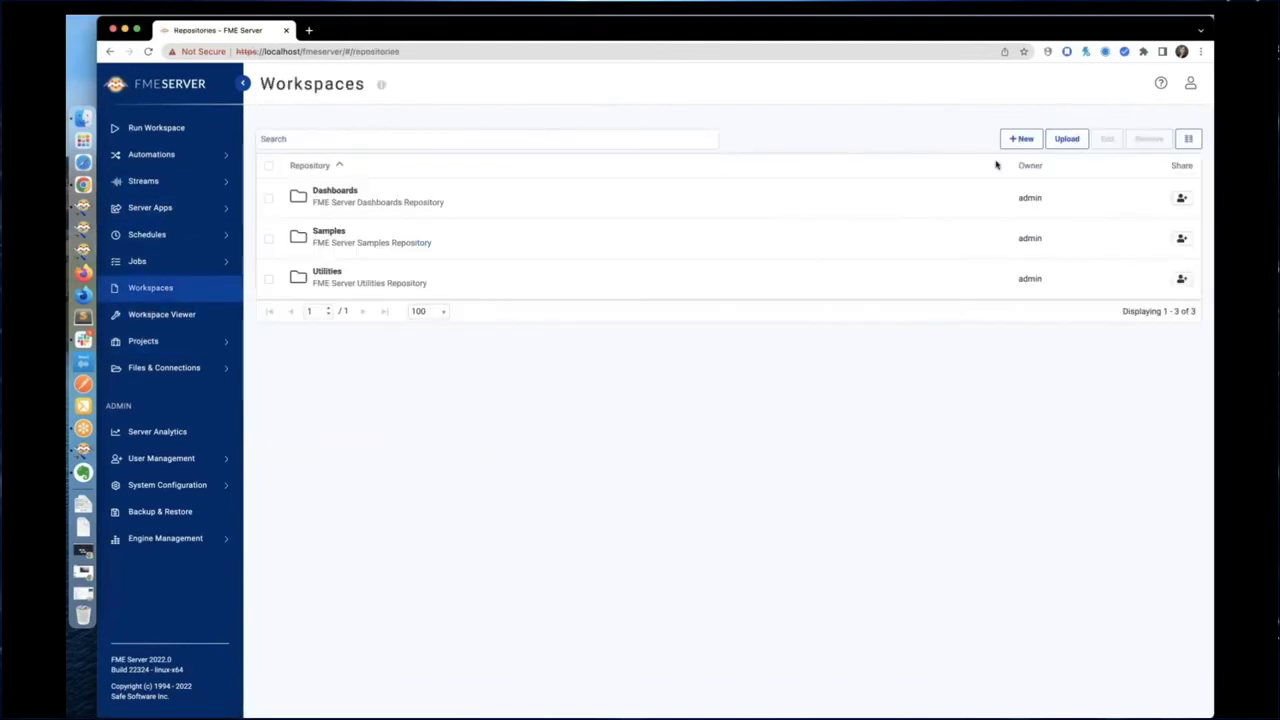
click(1021, 139)
click(567, 184)
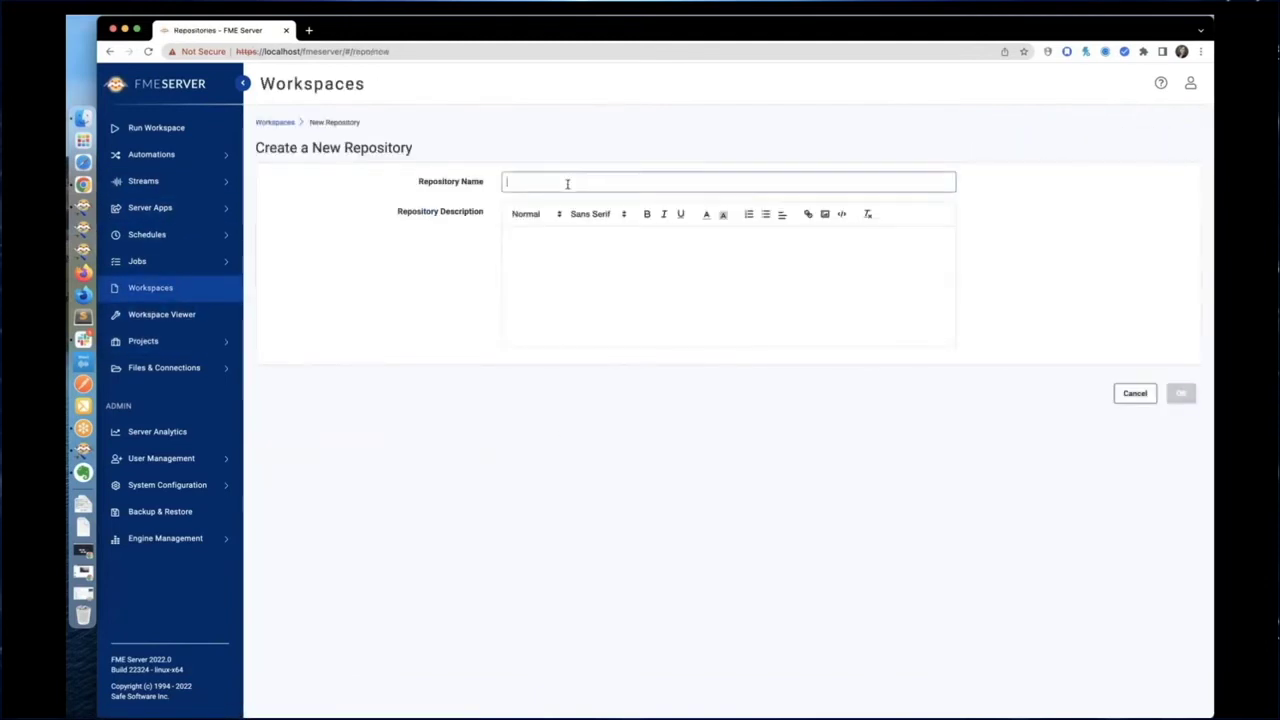
text(Test)
click(1181, 393)
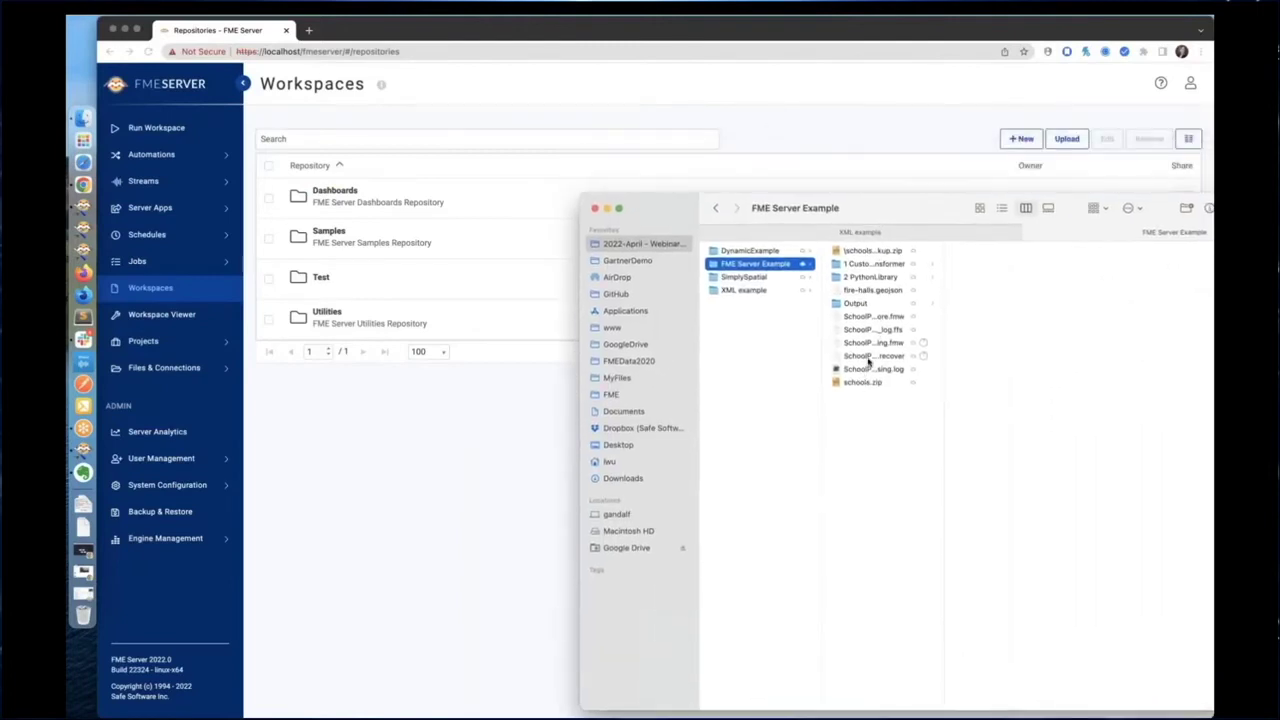
Step: Upload SchoolProcessing.fmw to the Test repository on FME Server, keeping only the Job Submitter service enabled
drag(864, 343, 352, 282)
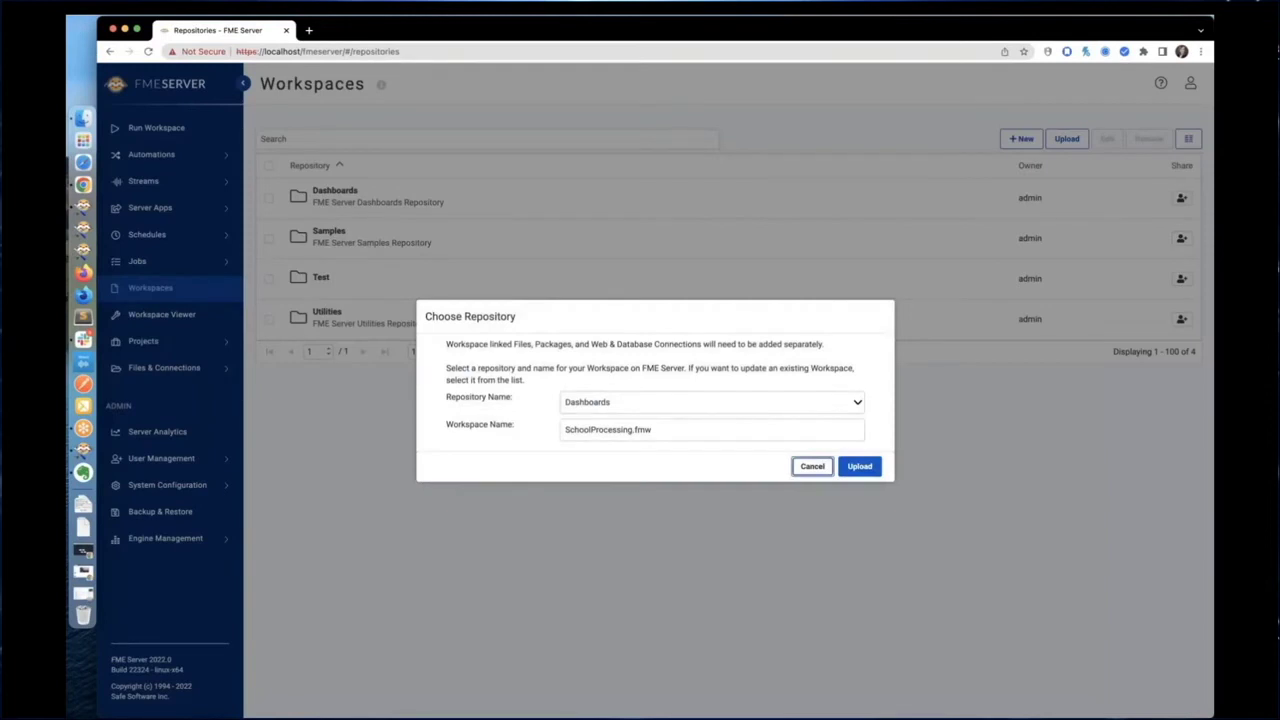
click(710, 402)
click(714, 494)
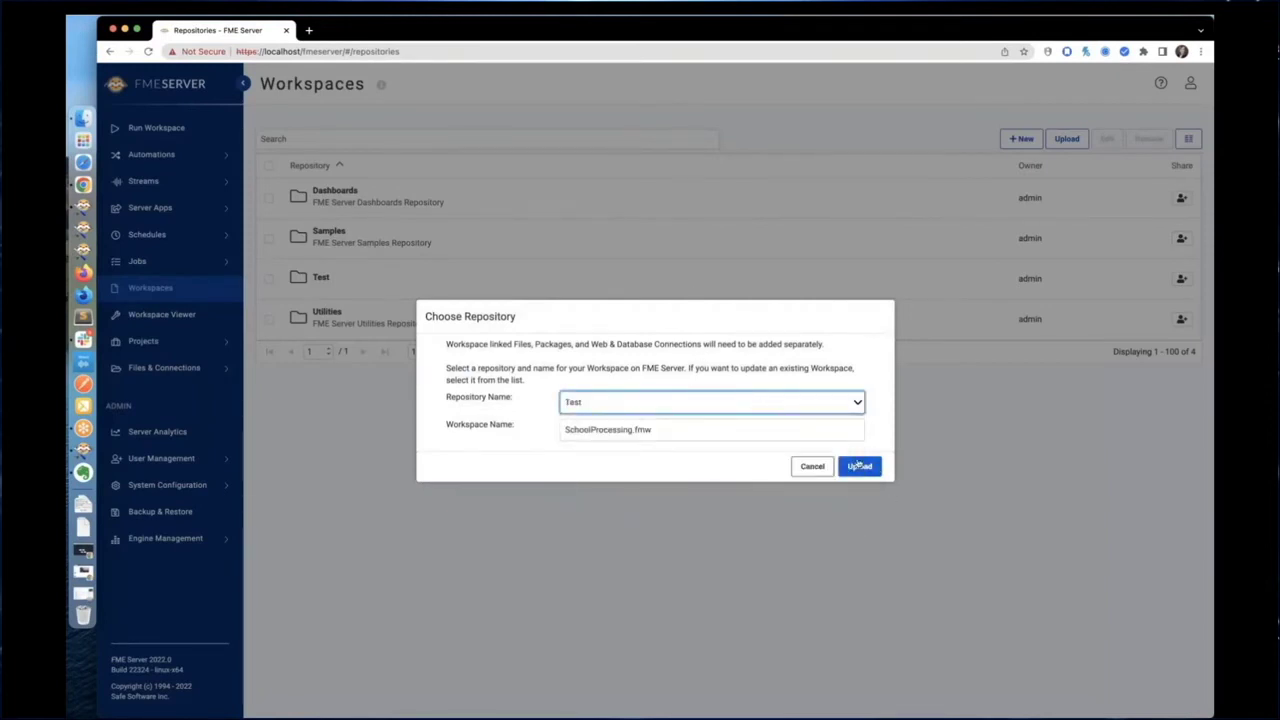
click(858, 466)
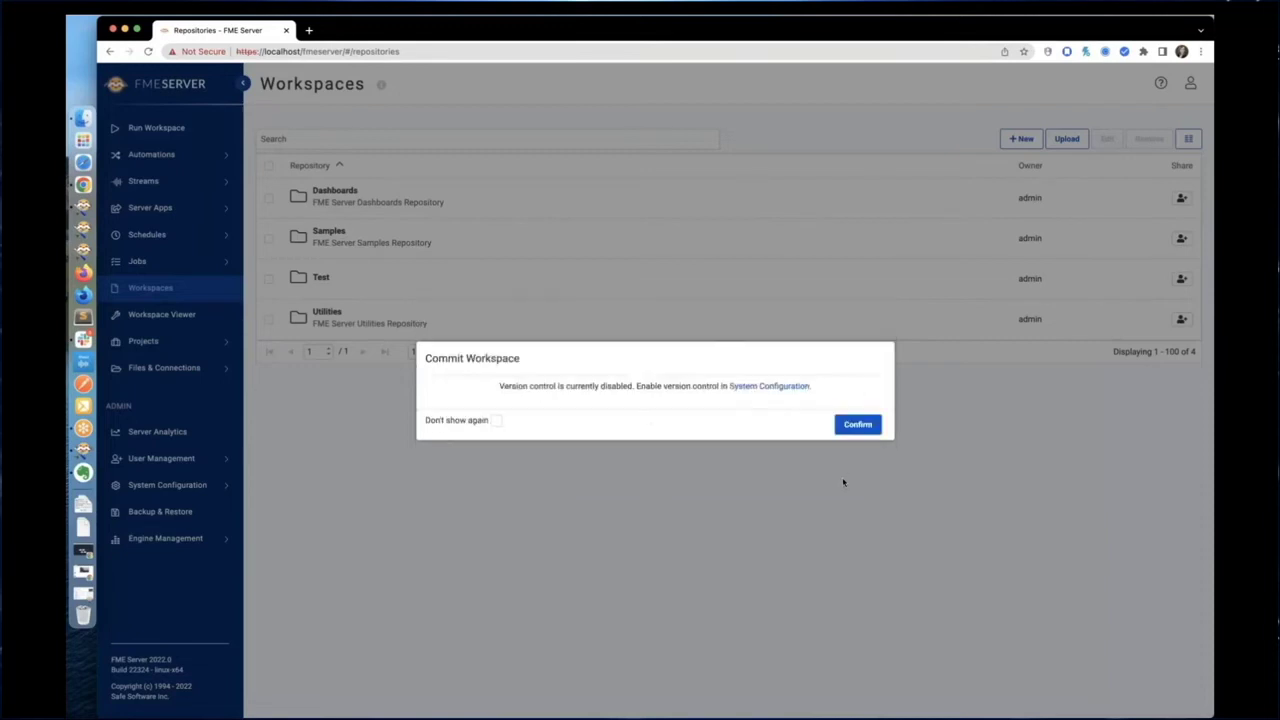
click(858, 425)
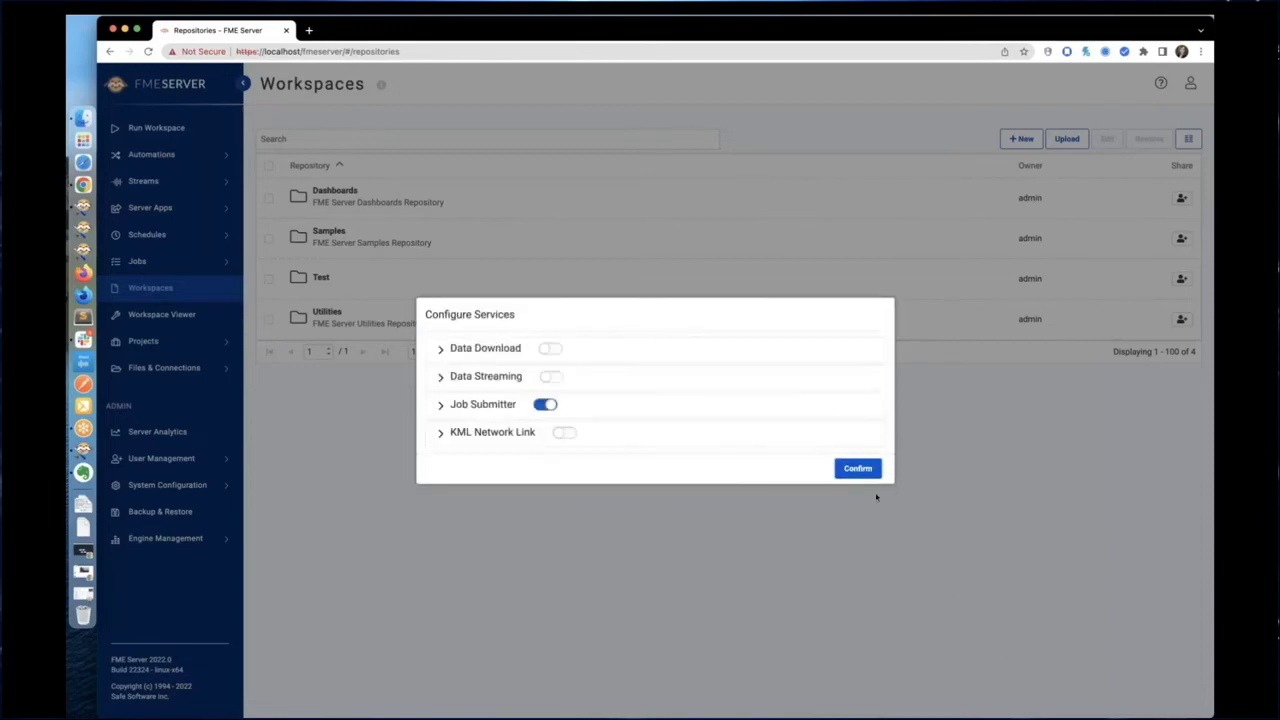
click(857, 469)
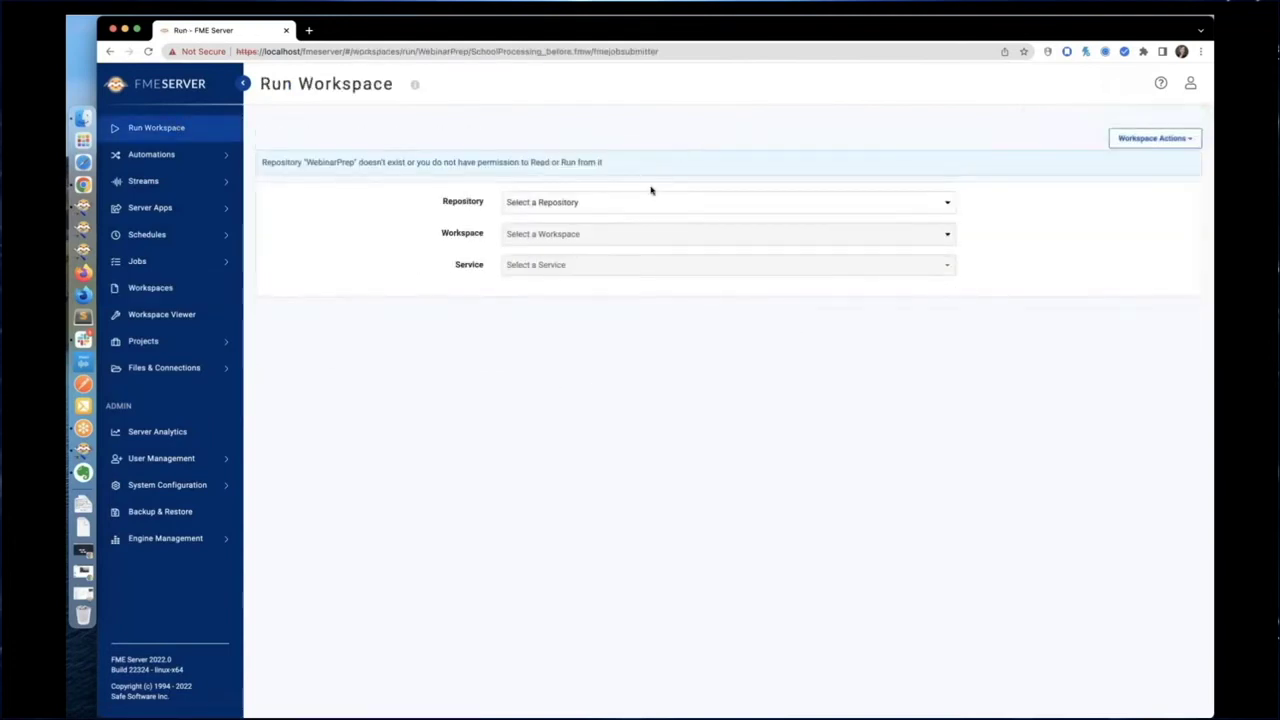
Step: Run SchoolProcessing.fmw from the Test repository with the Job Submitter service and the default published parameters
click(653, 202)
click(640, 268)
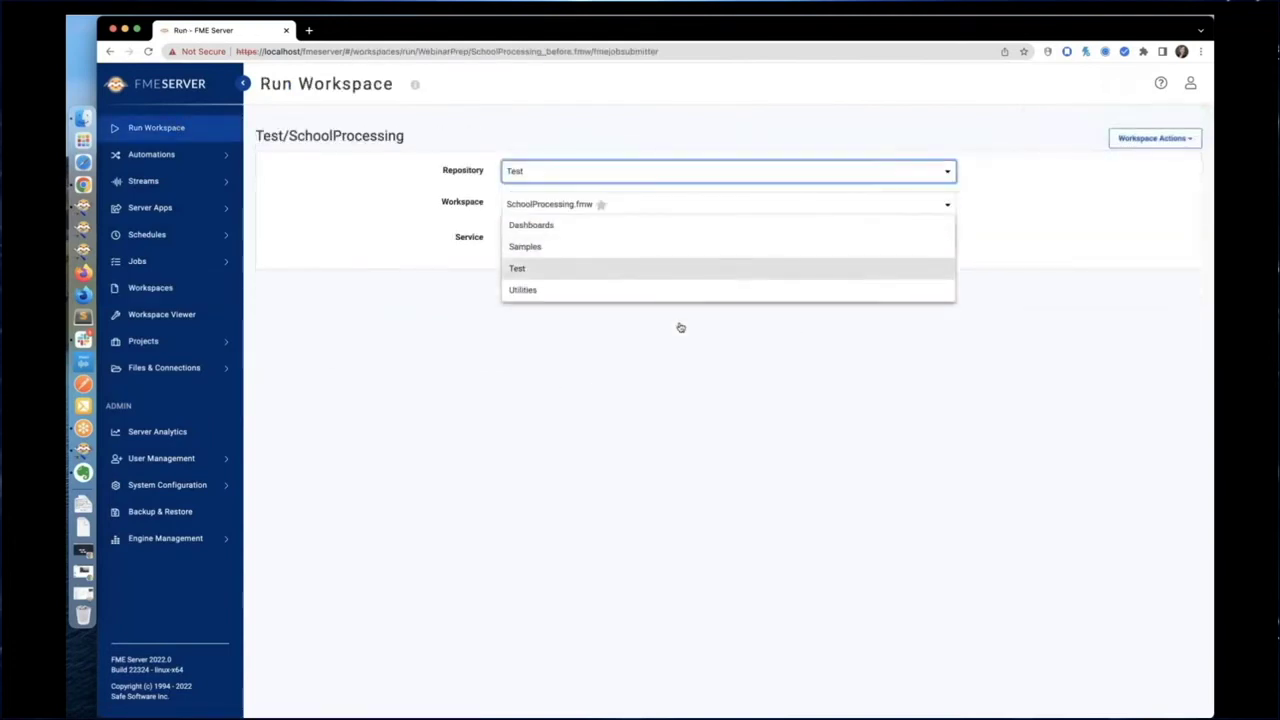
key(Return)
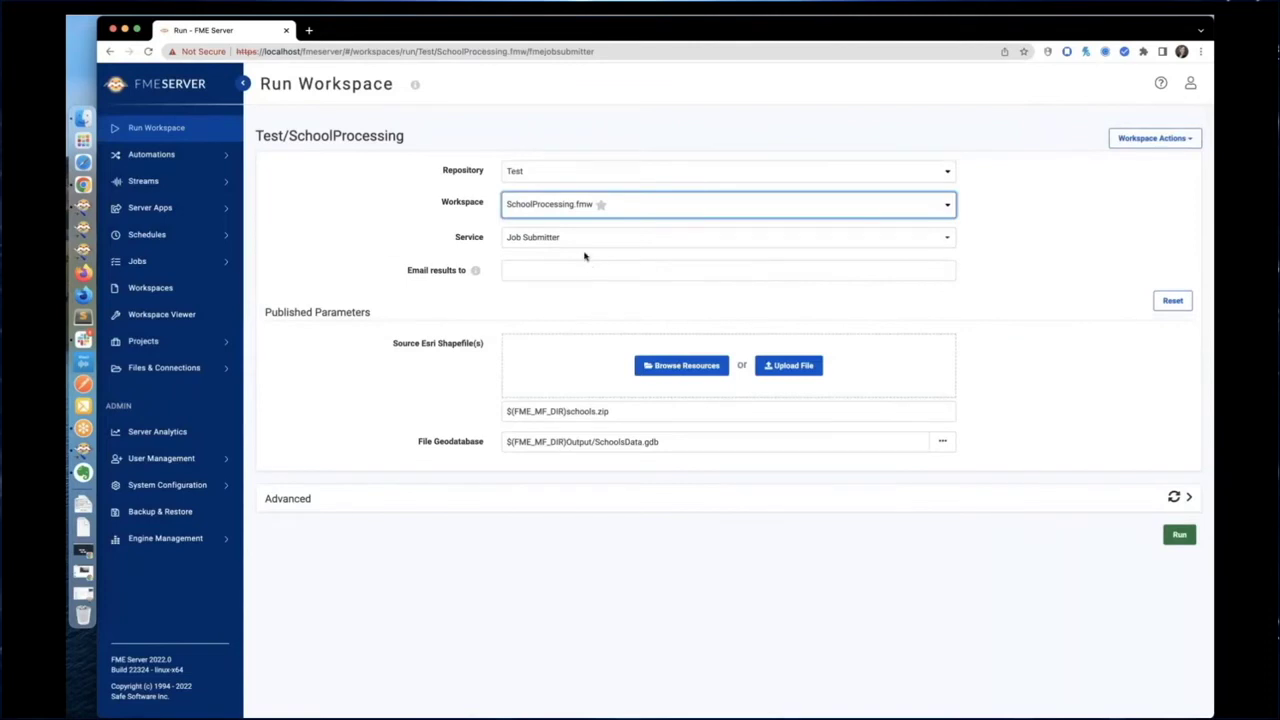
click(1178, 535)
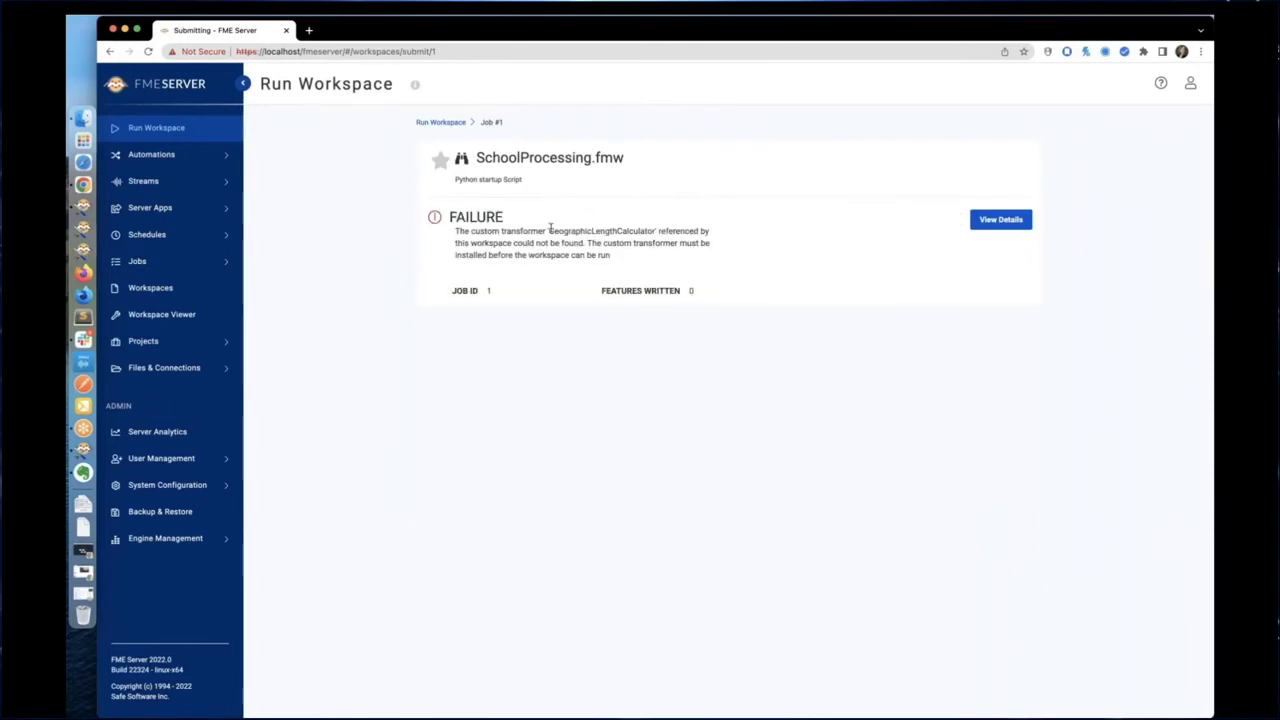
Step: Examine the status message of the submitted job for the custom transformer it names
drag(457, 230, 610, 256)
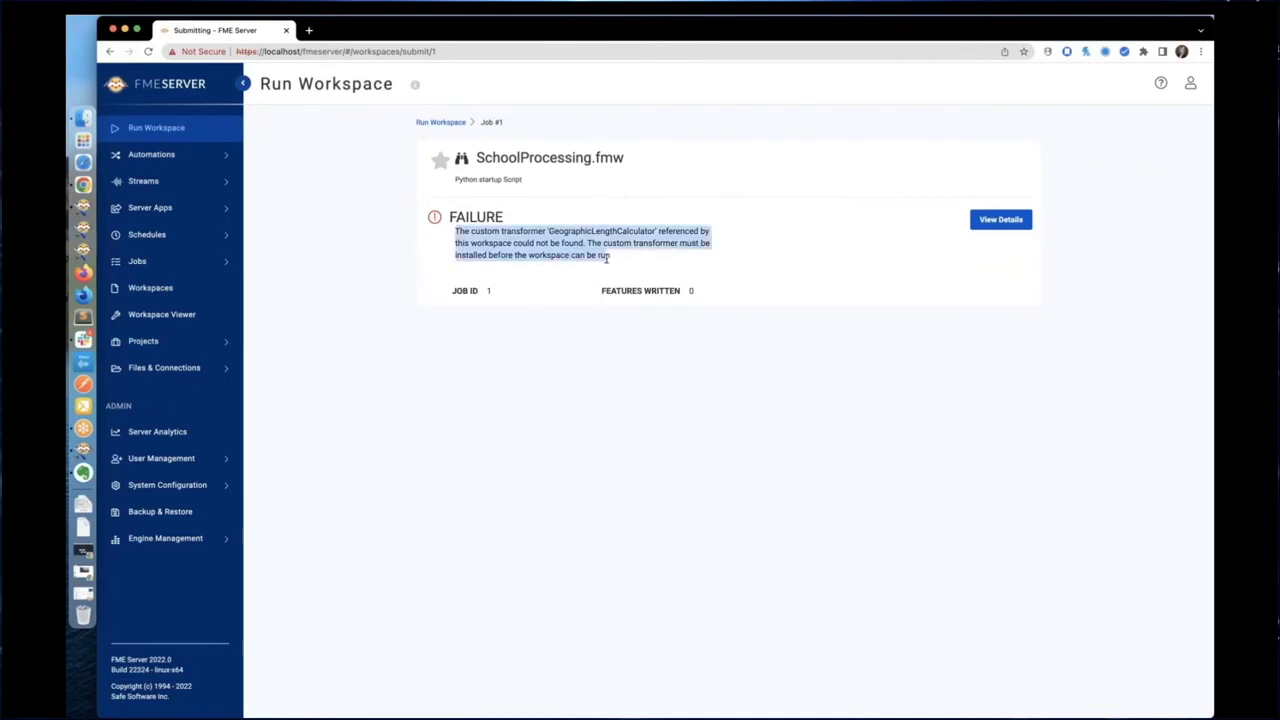
double_click(600, 231)
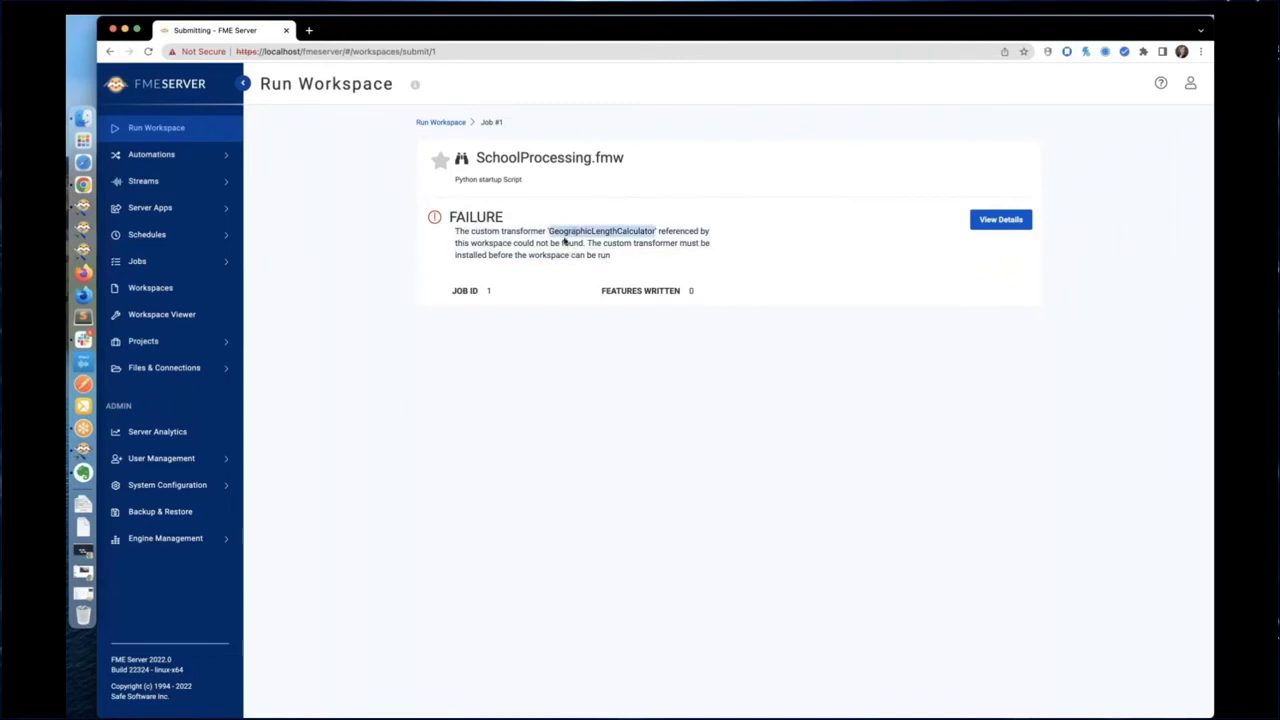
drag(589, 242, 611, 256)
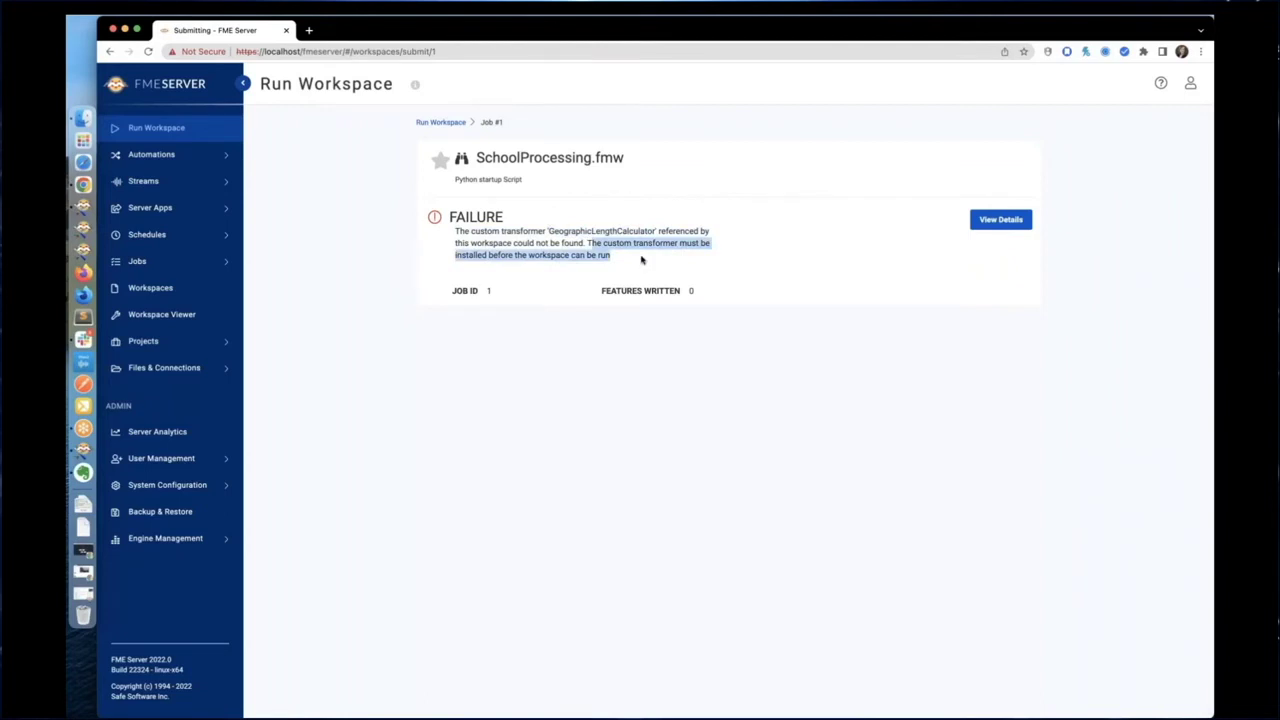
click(642, 260)
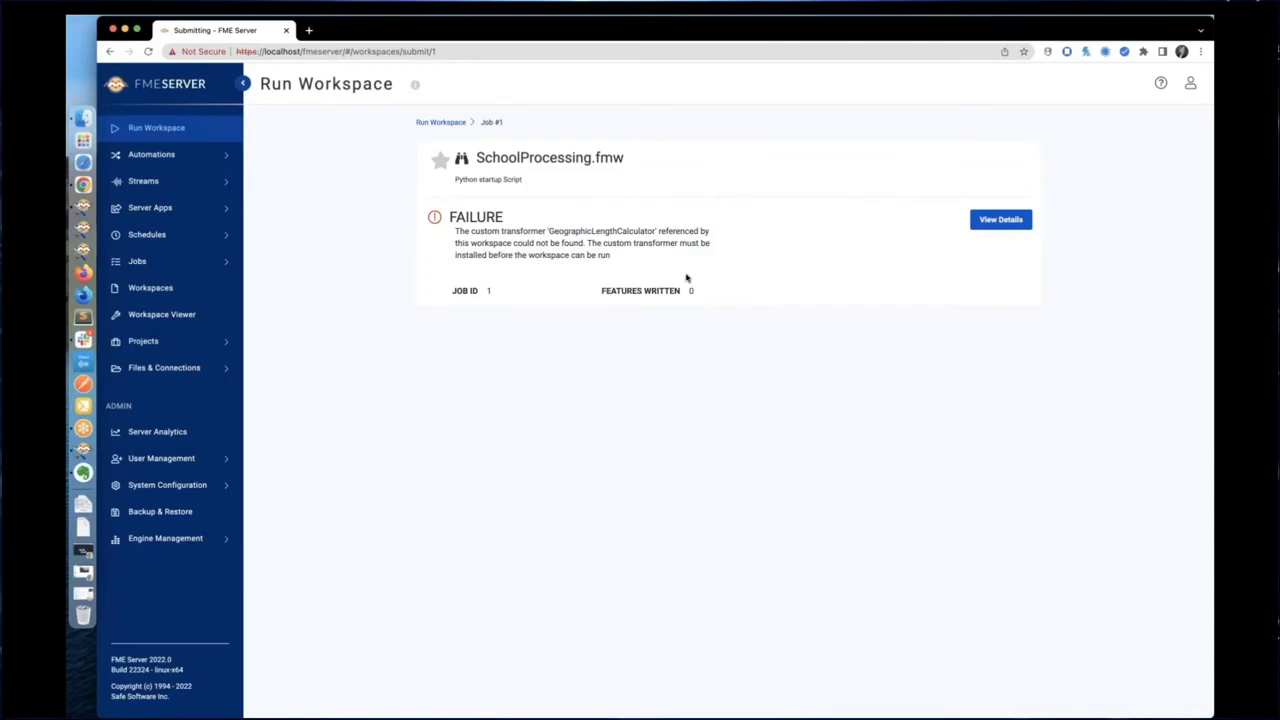
Step: Find the SchoolProcessing job among the completed jobs and examine the status message in its result data
click(187, 264)
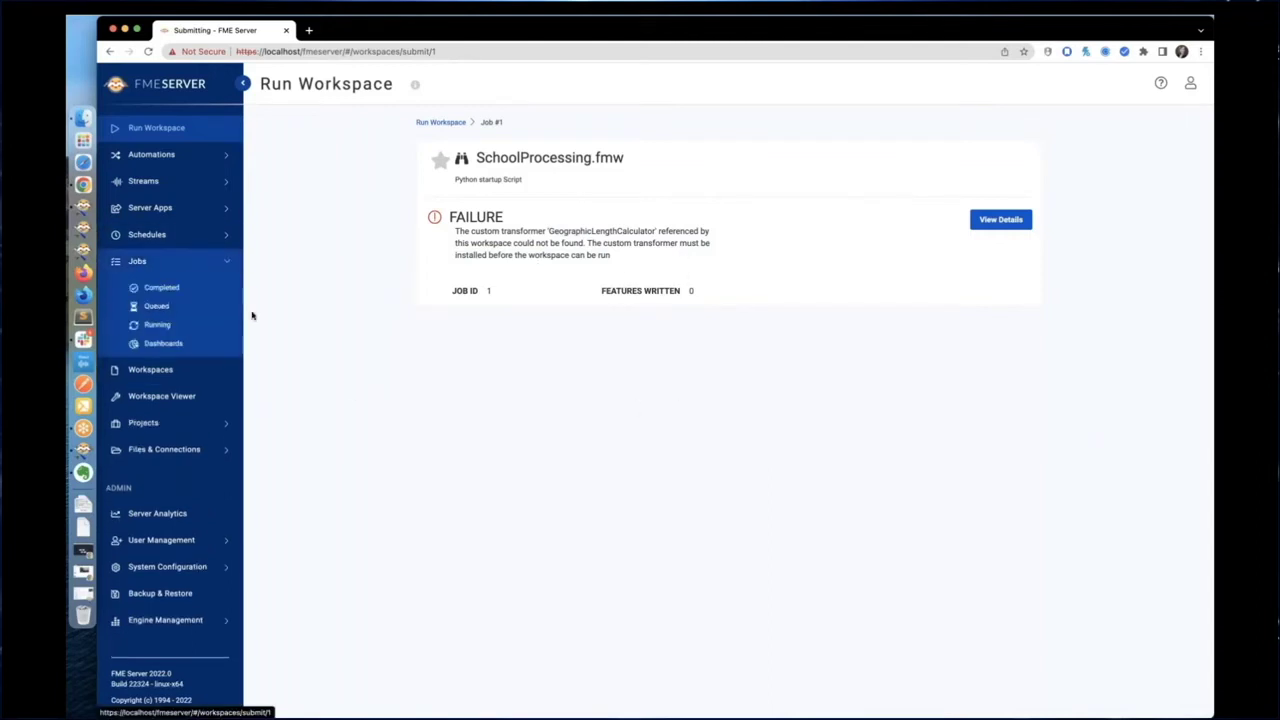
click(227, 289)
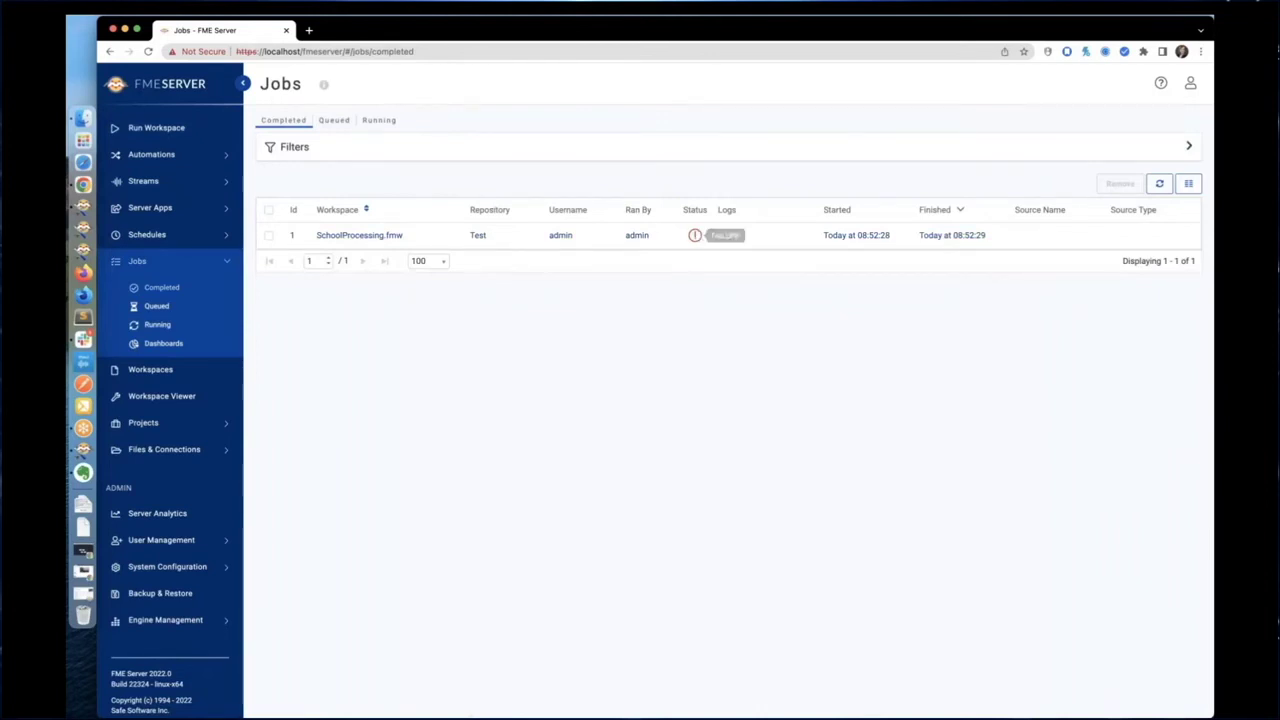
click(610, 238)
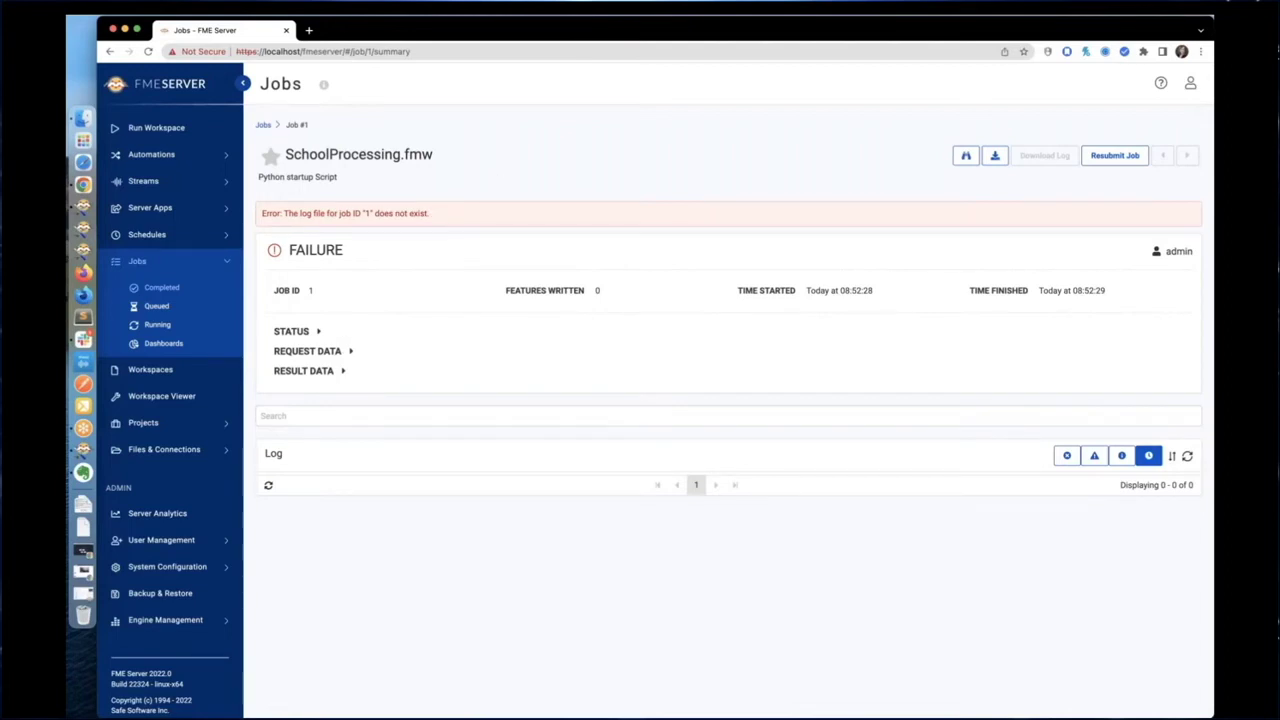
click(338, 371)
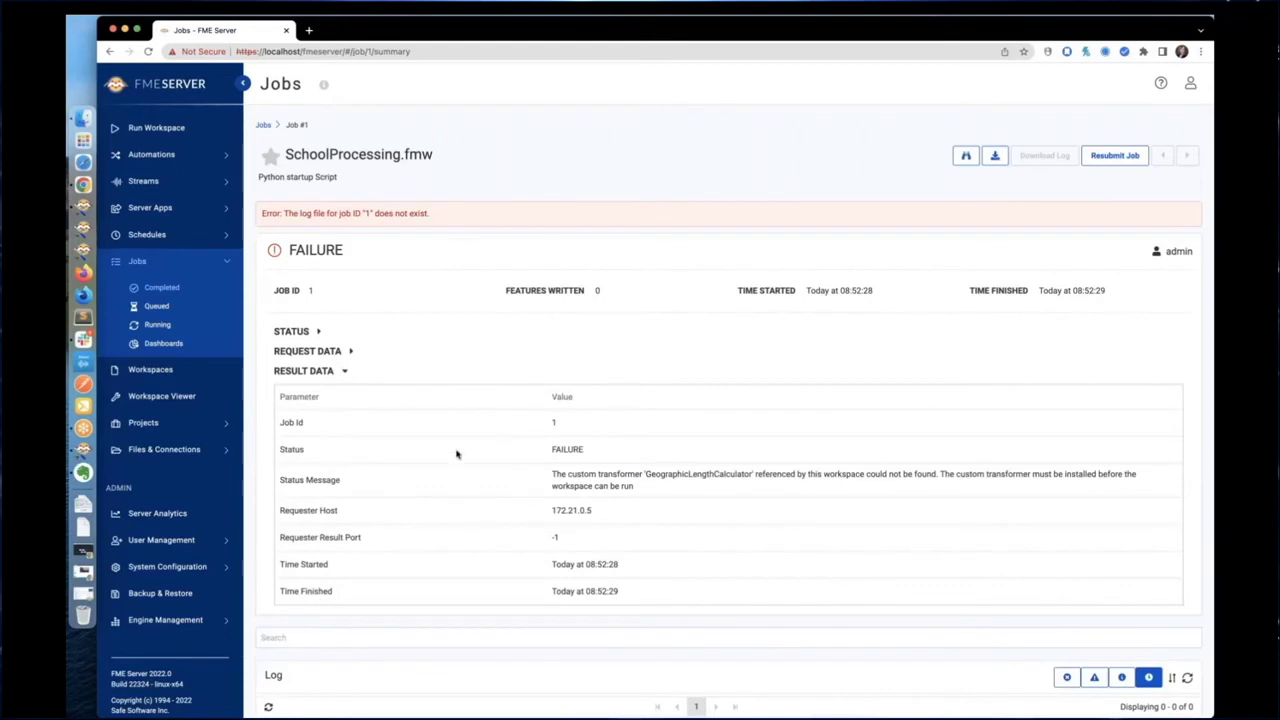
drag(540, 477, 648, 505)
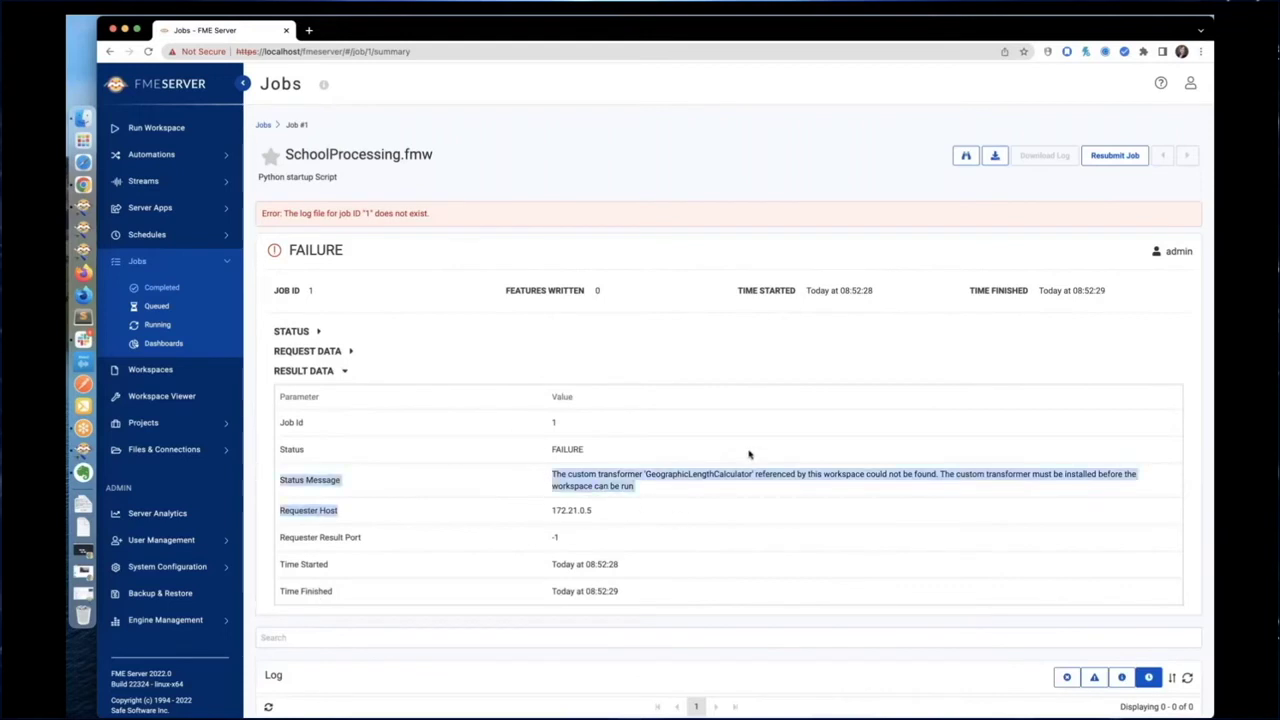
click(713, 487)
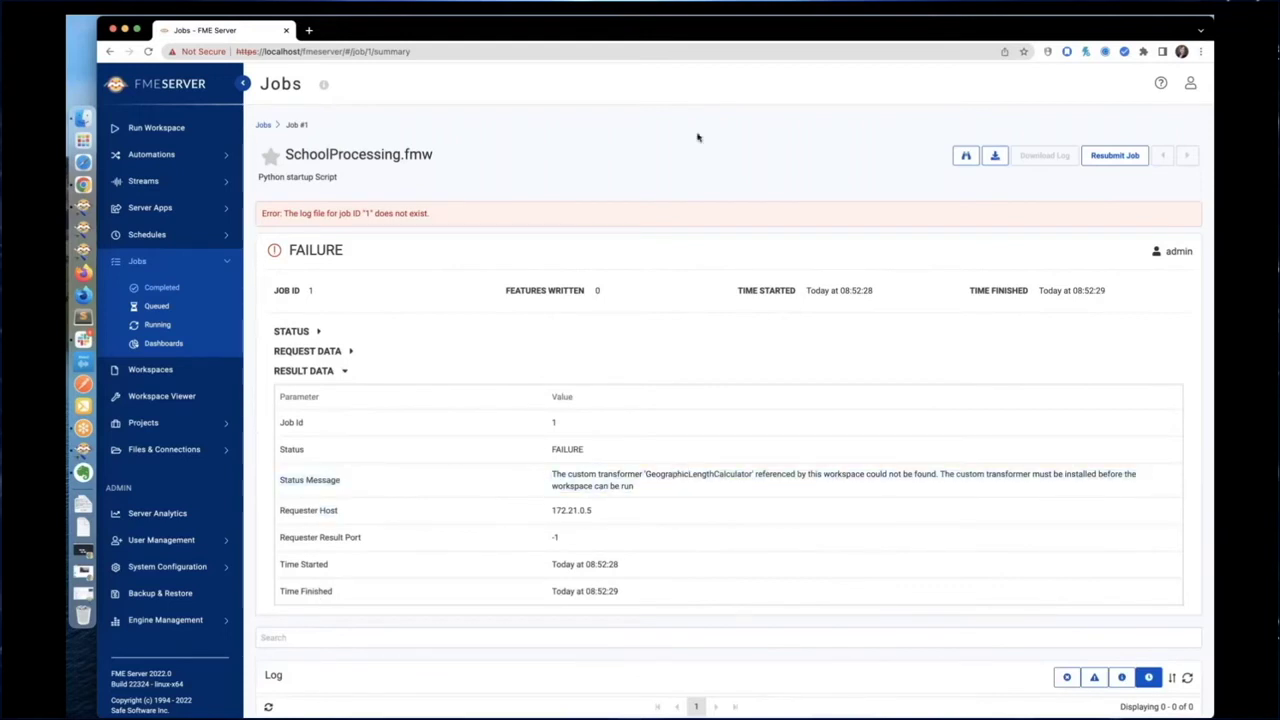
double_click(572, 487)
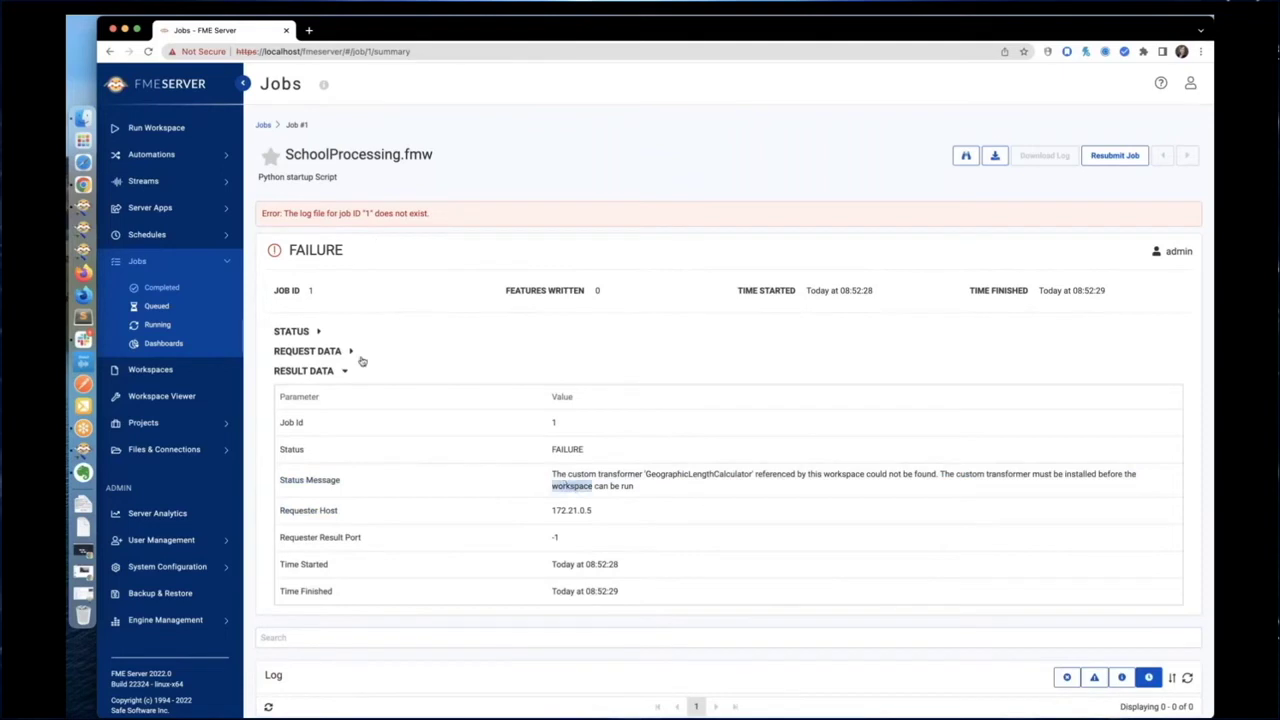
click(560, 474)
triple_click(640, 492)
drag(650, 498, 488, 545)
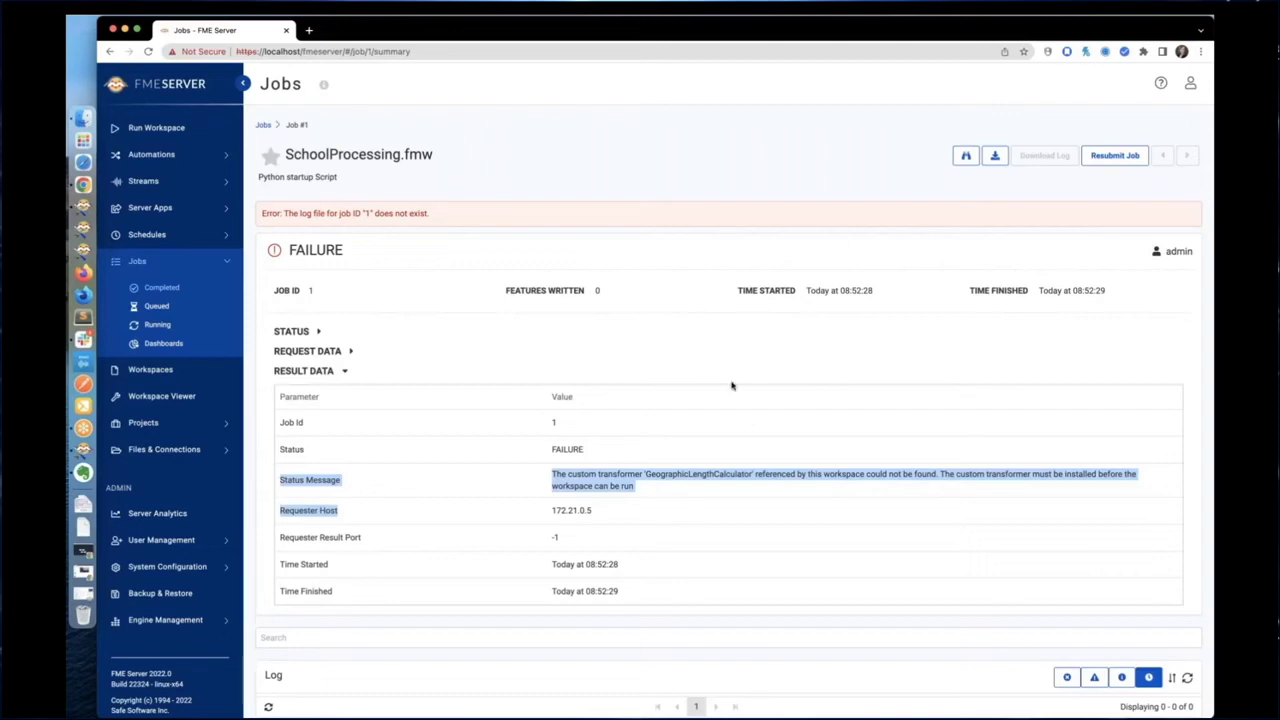
Step: Upload GeographicLengthCalculator.fmx from the local 1 CustomTransformer folder to the server's Engine/Transformers shared resource folder
click(189, 449)
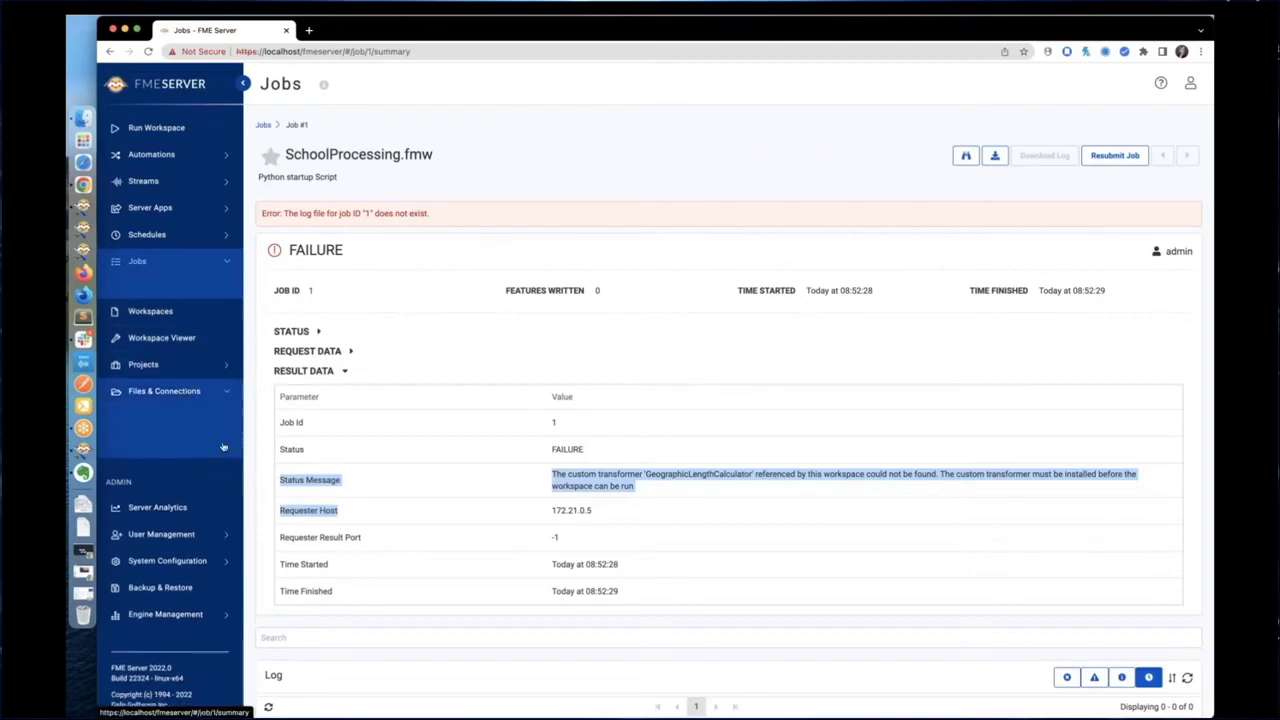
click(207, 400)
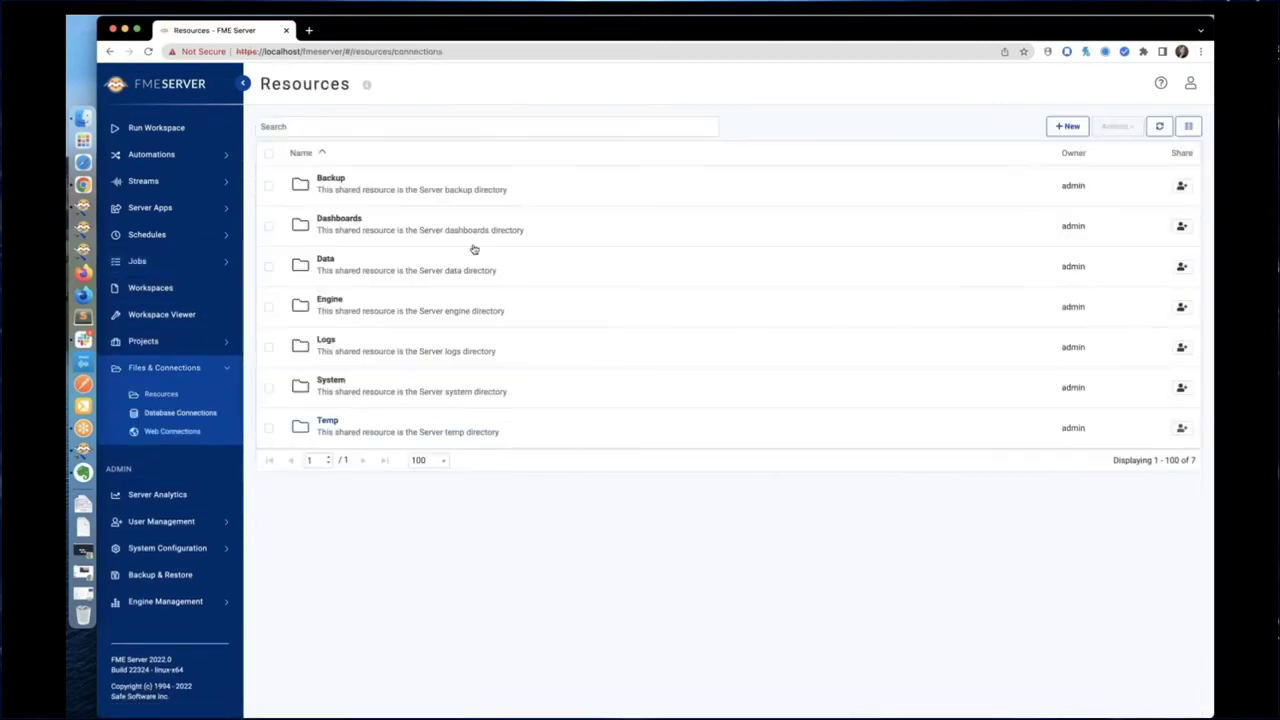
click(409, 310)
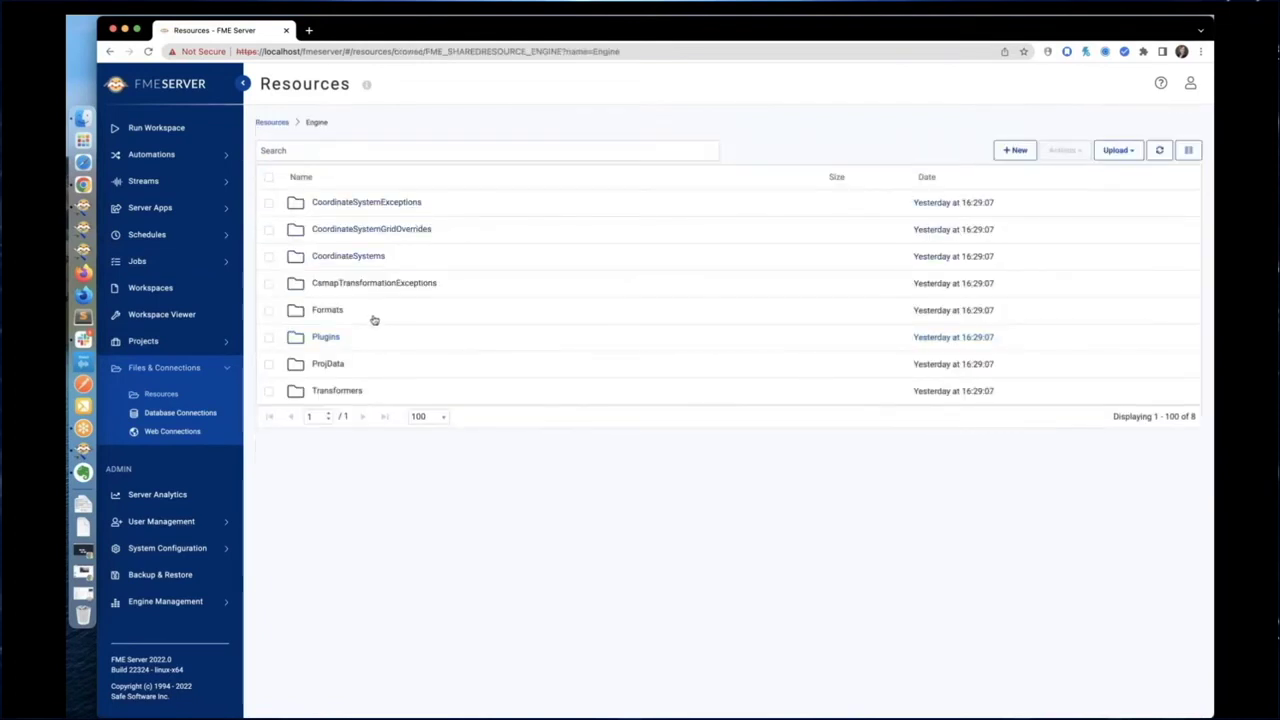
click(372, 395)
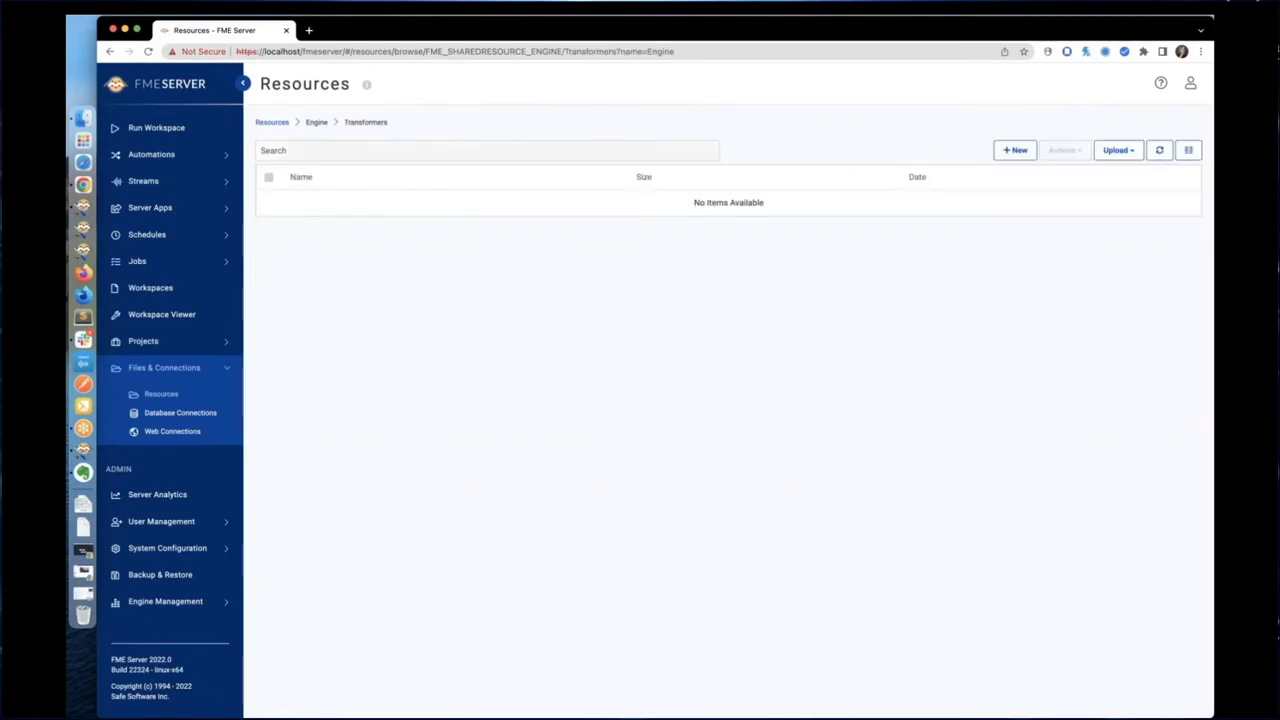
key(ctrl+Up)
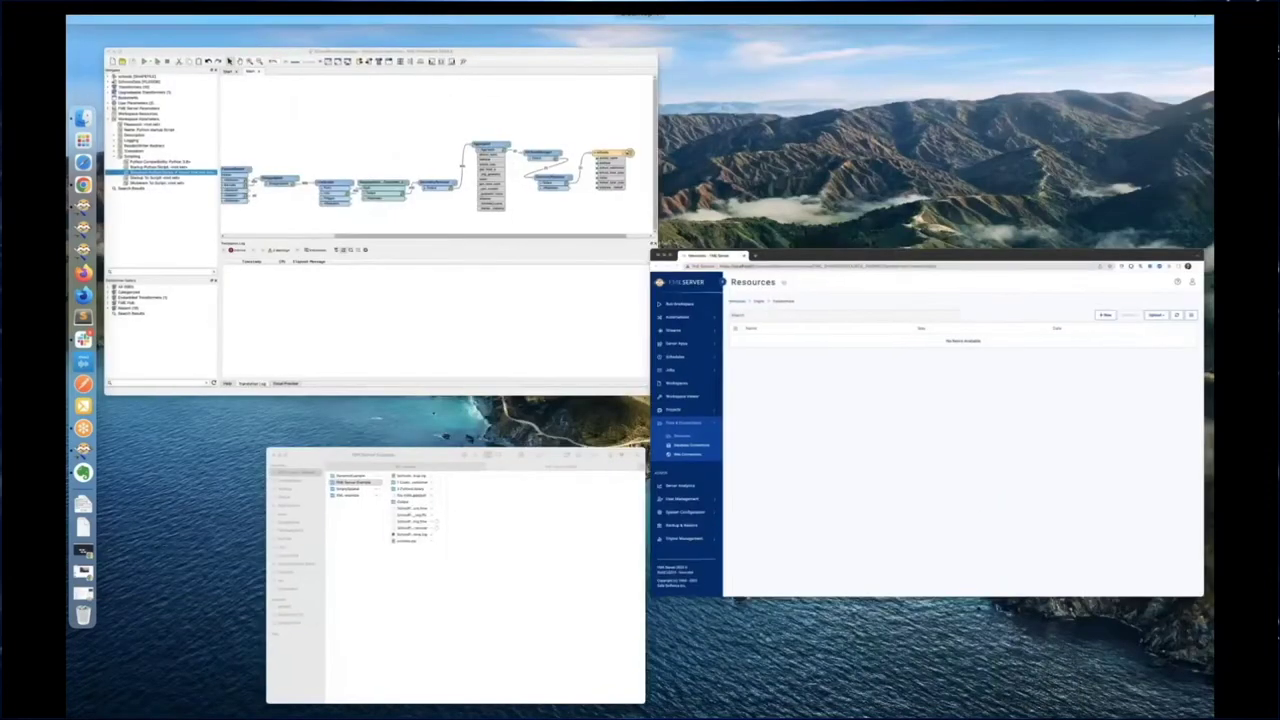
key(ctrl+Up)
key(ctrl+Up)
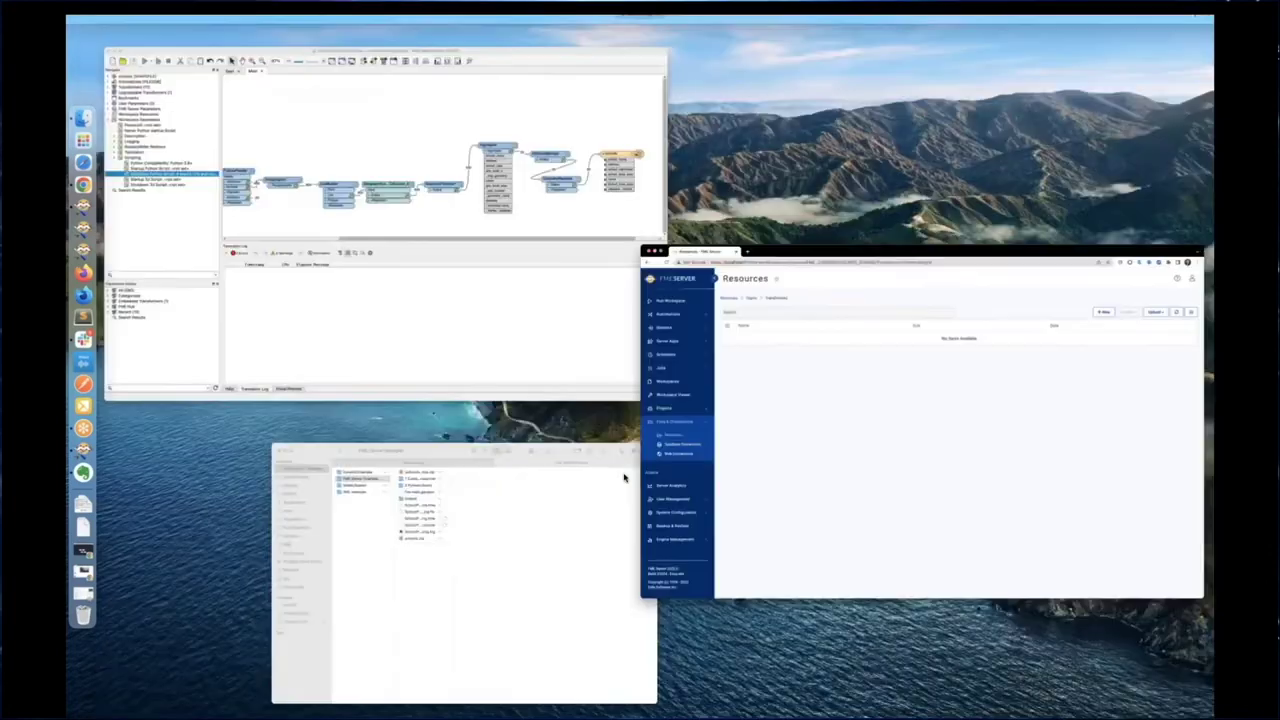
click(517, 562)
click(875, 263)
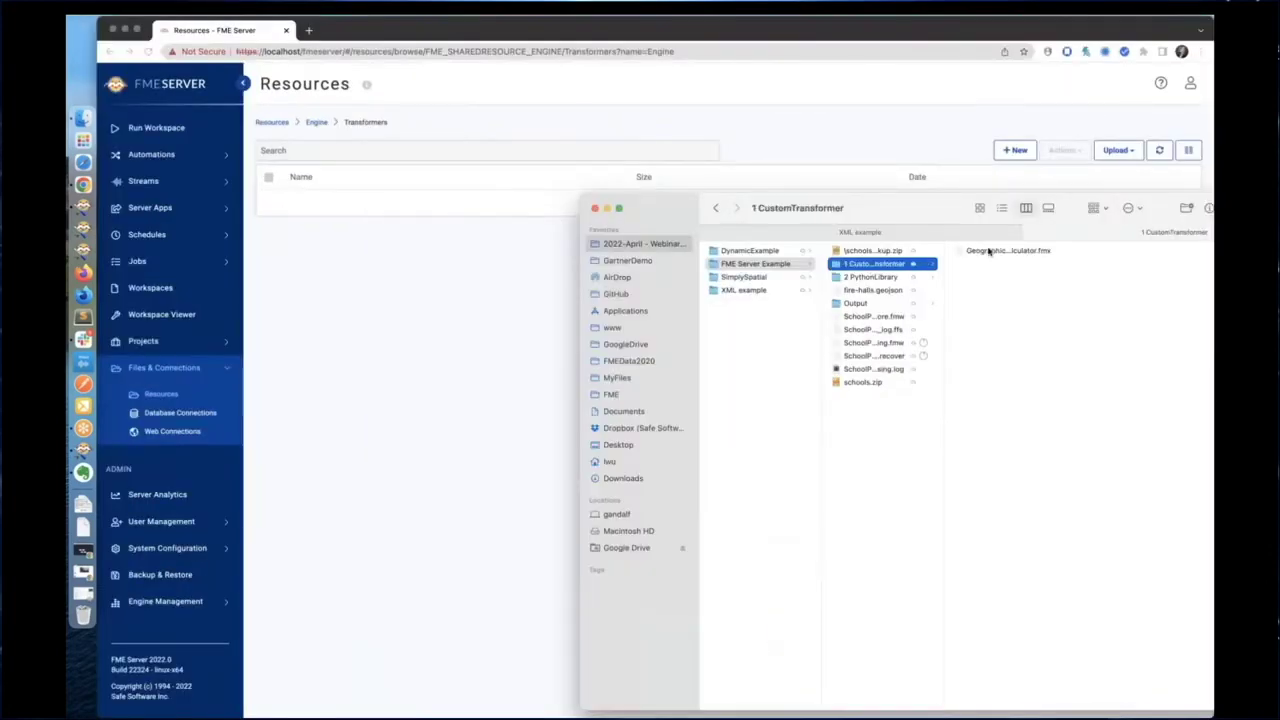
drag(1008, 250, 383, 506)
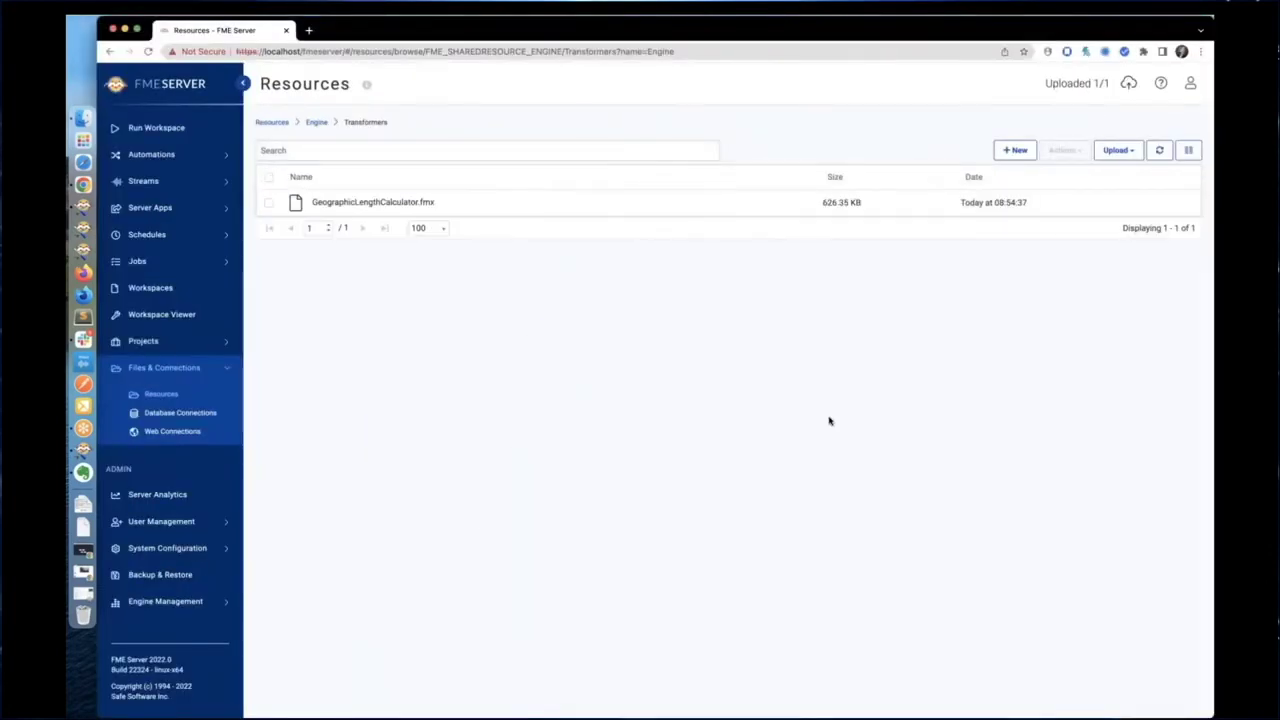
Step: Run SchoolProcessing.fmw from the Test repository again and examine the schools.zip path in the job log's Shapefile reader error
click(169, 137)
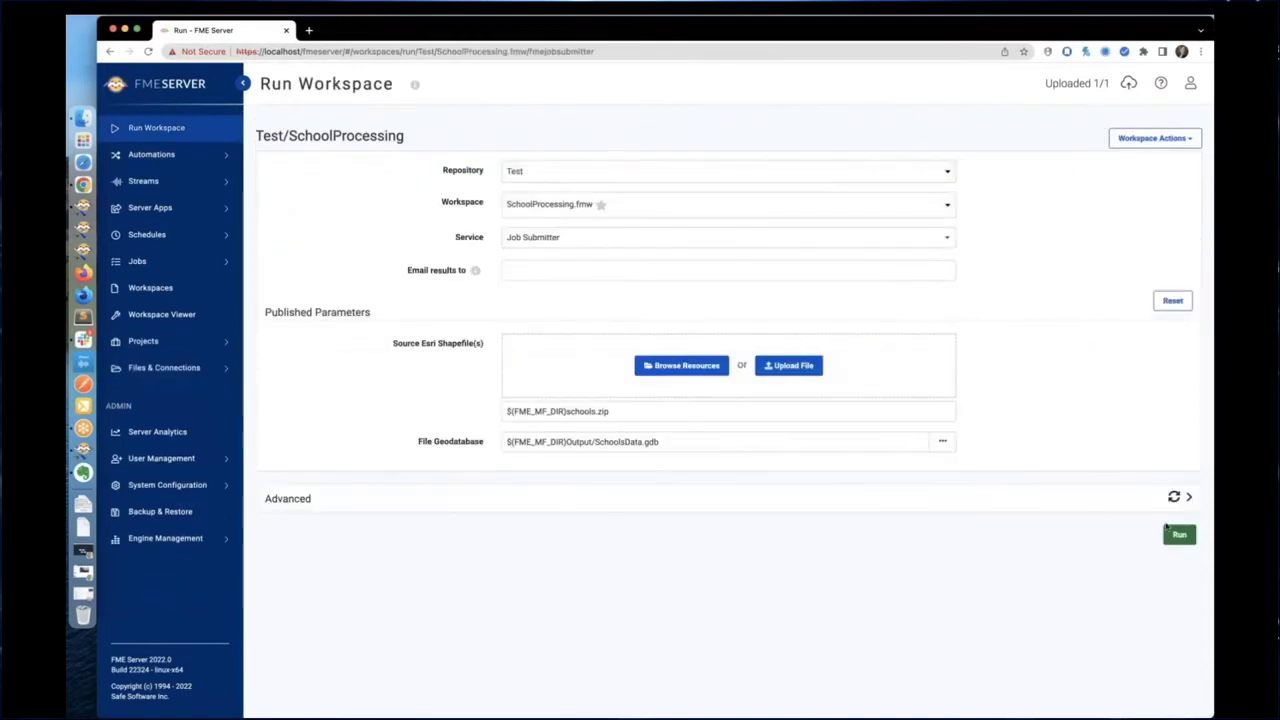
click(1179, 535)
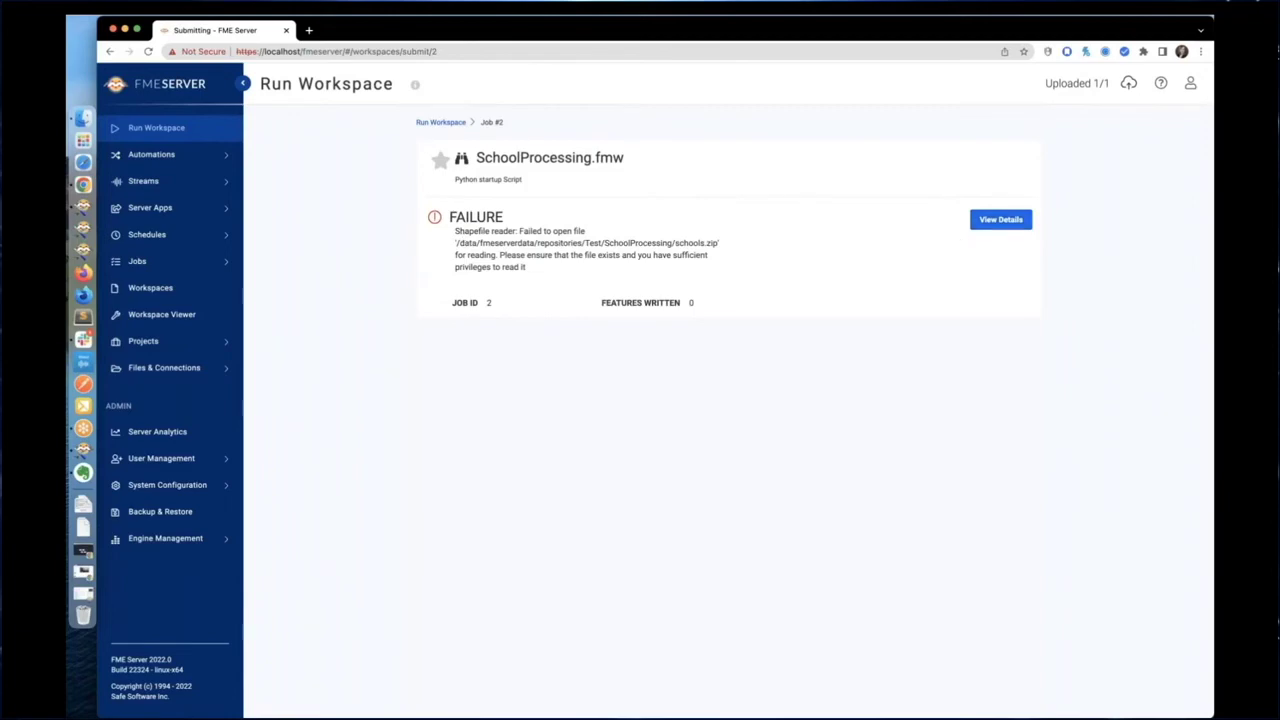
click(1000, 219)
scroll(686, 491, down, 10)
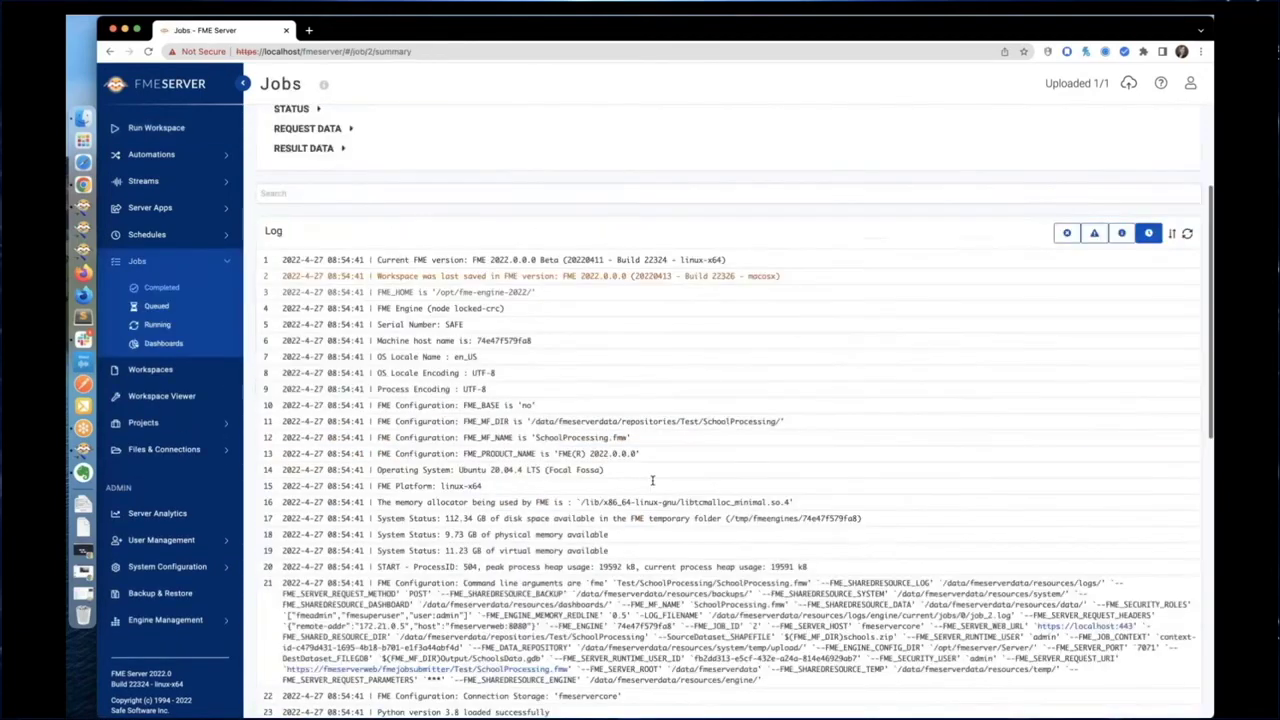
drag(380, 615, 853, 618)
click(461, 621)
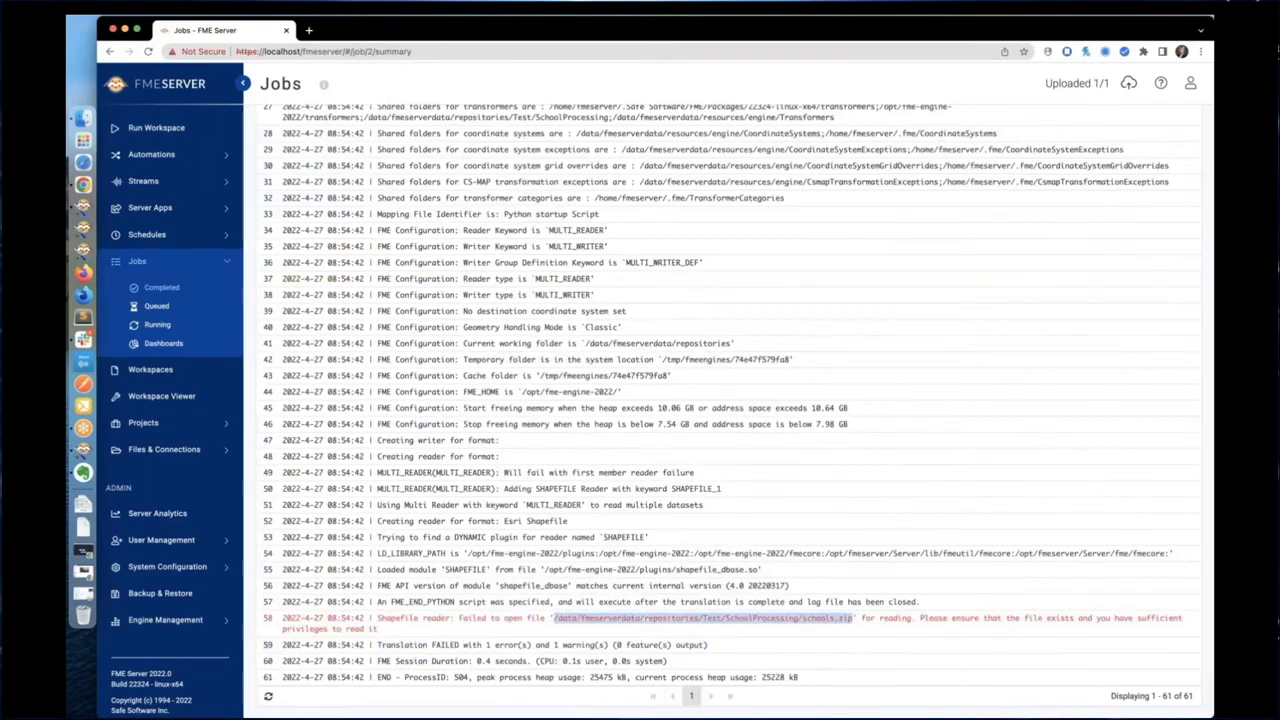
click(853, 655)
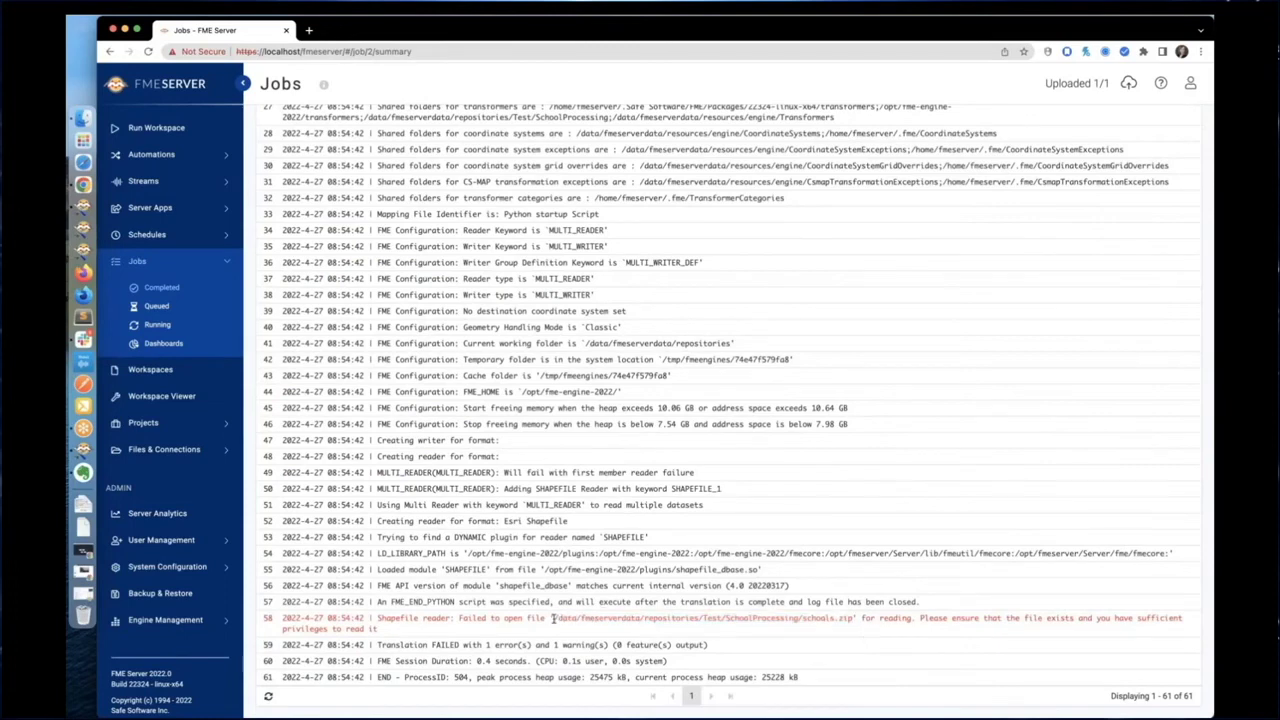
drag(554, 618, 851, 619)
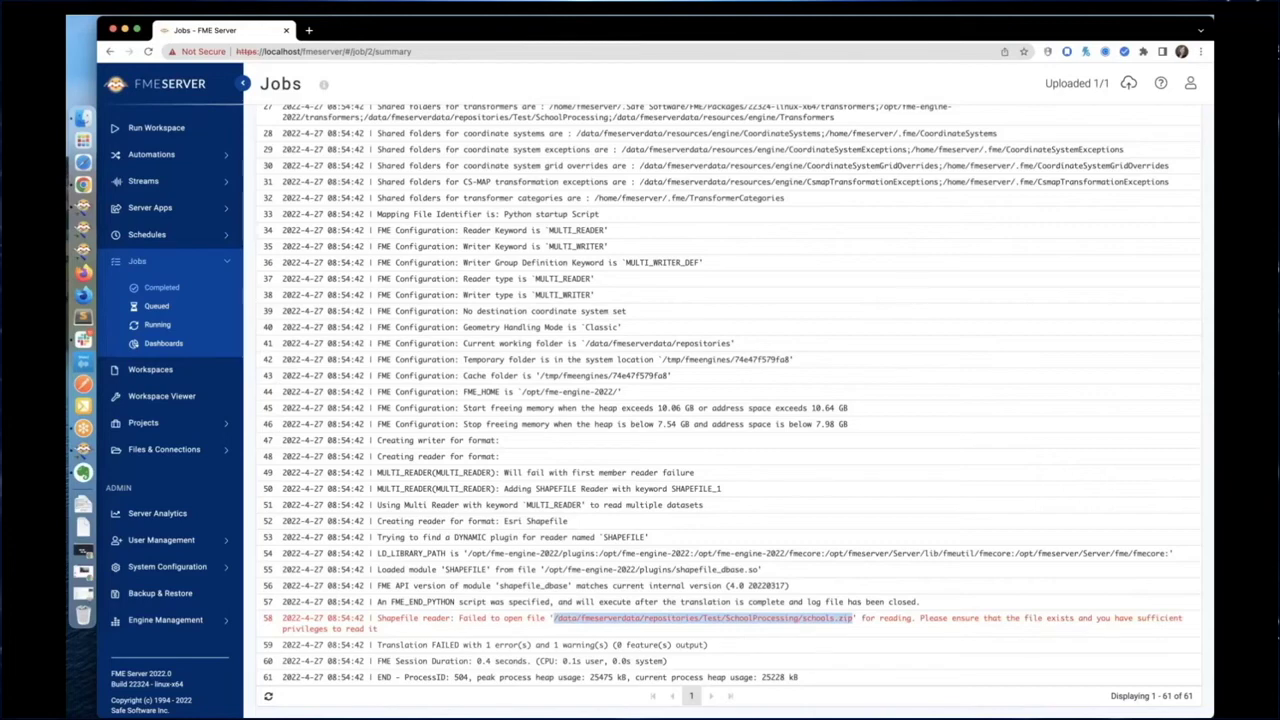
click(952, 638)
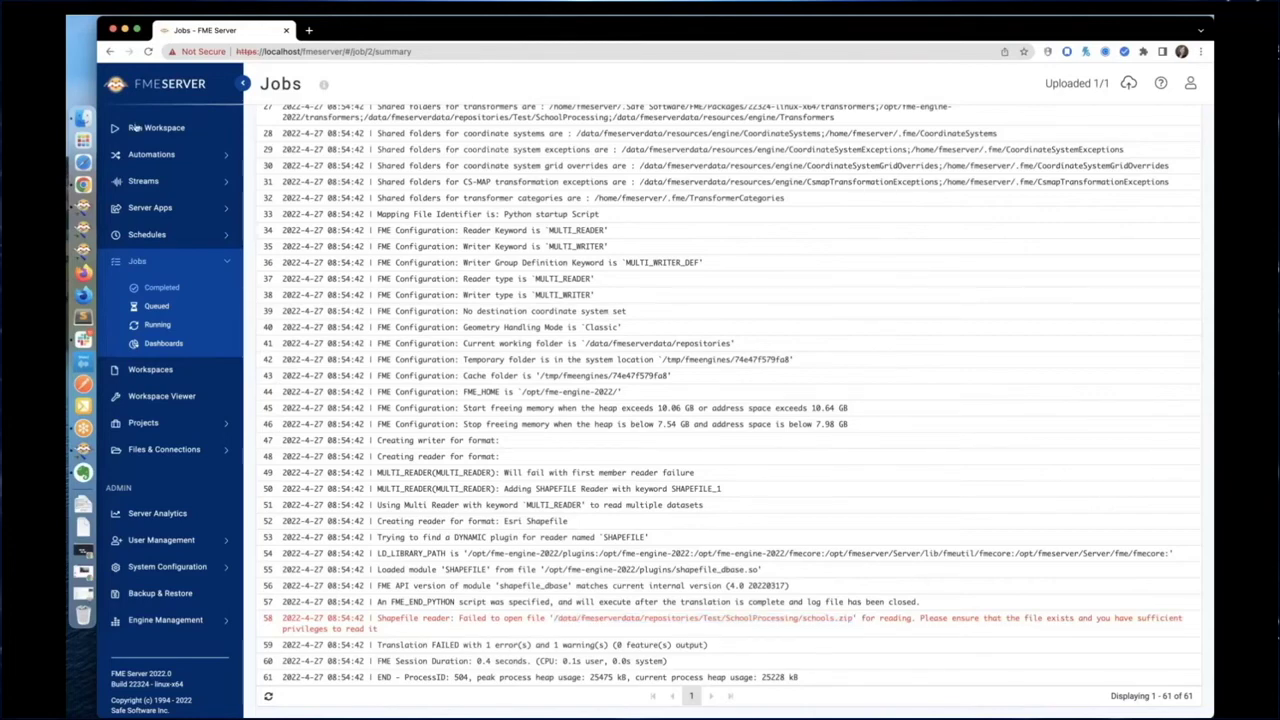
Step: Filter the job log to errors only and examine the repository path in the Shapefile reader error
scroll(728, 400, up, 10)
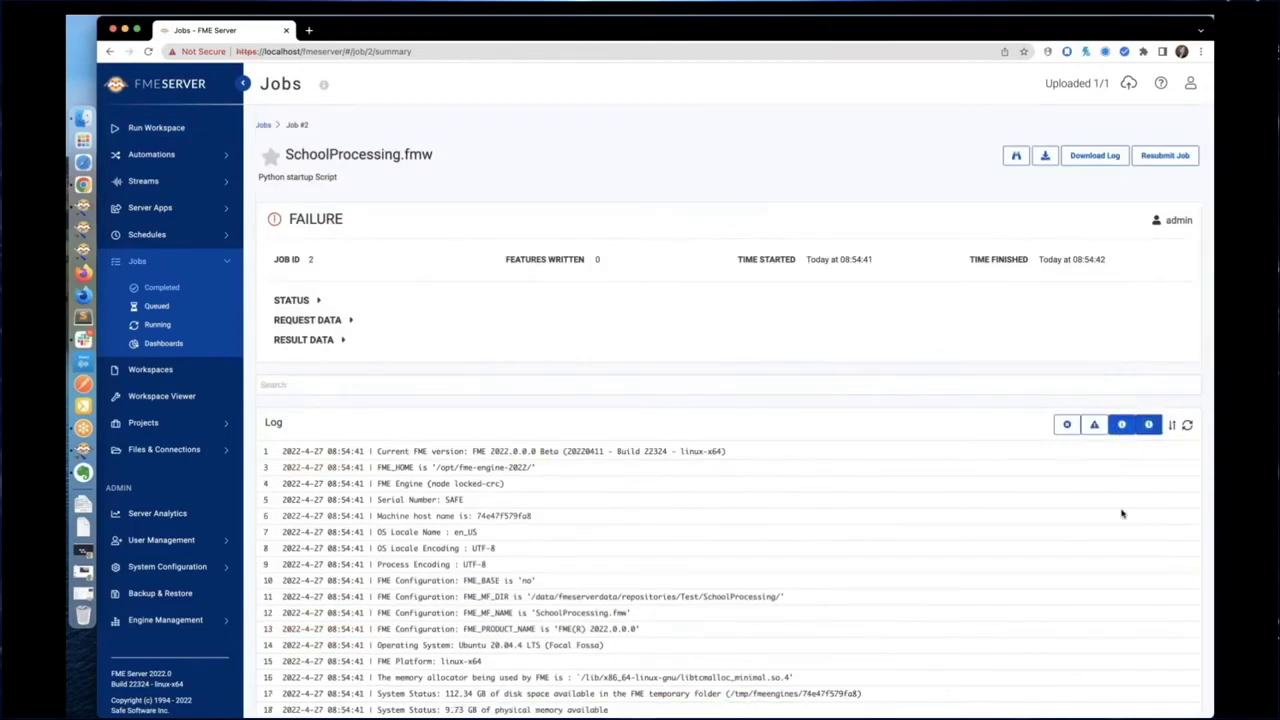
click(1067, 427)
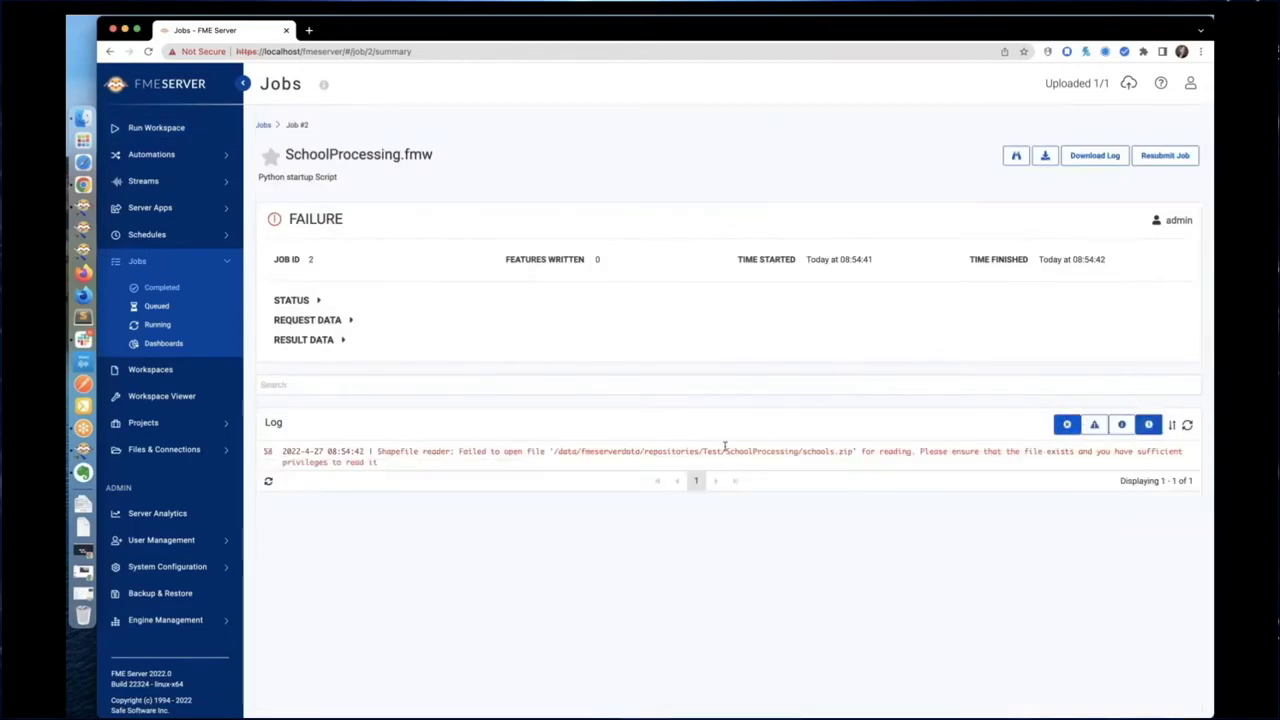
double_click(748, 451)
click(935, 525)
Step: Run SchoolProcessing.fmw from the Test repository with the local schools.zip uploaded as the source Esri Shapefile
click(209, 134)
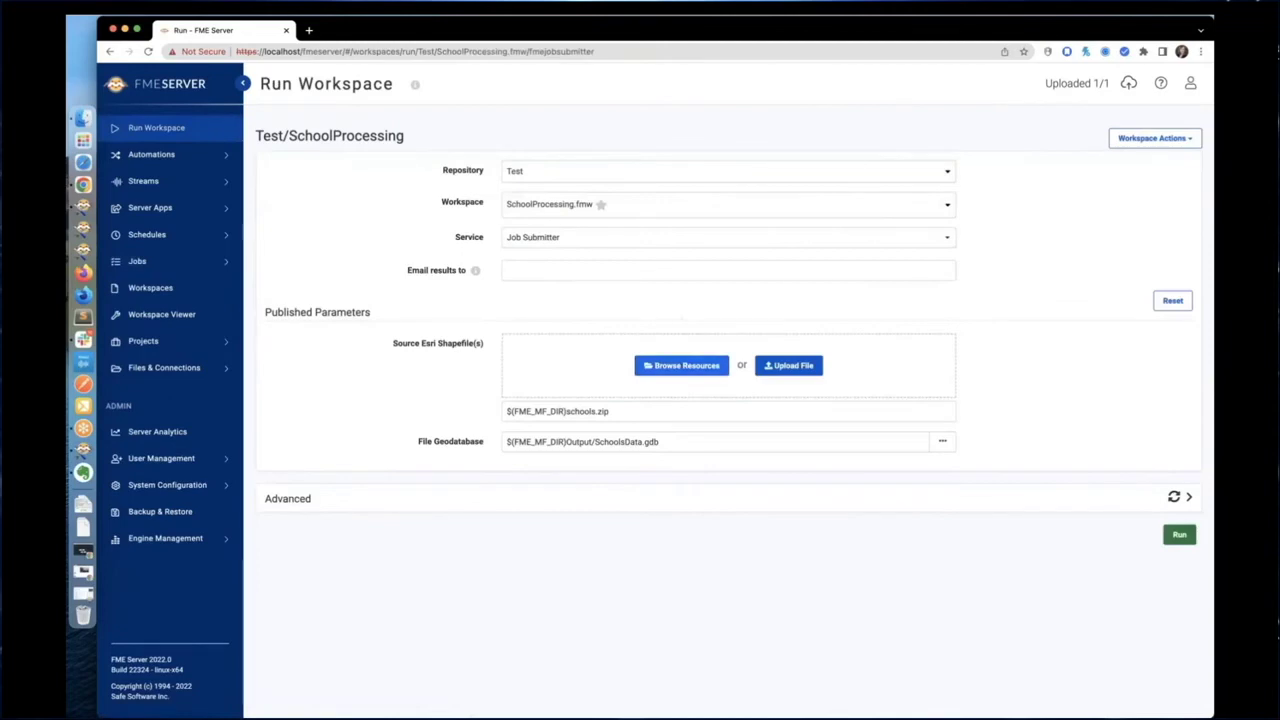
click(789, 365)
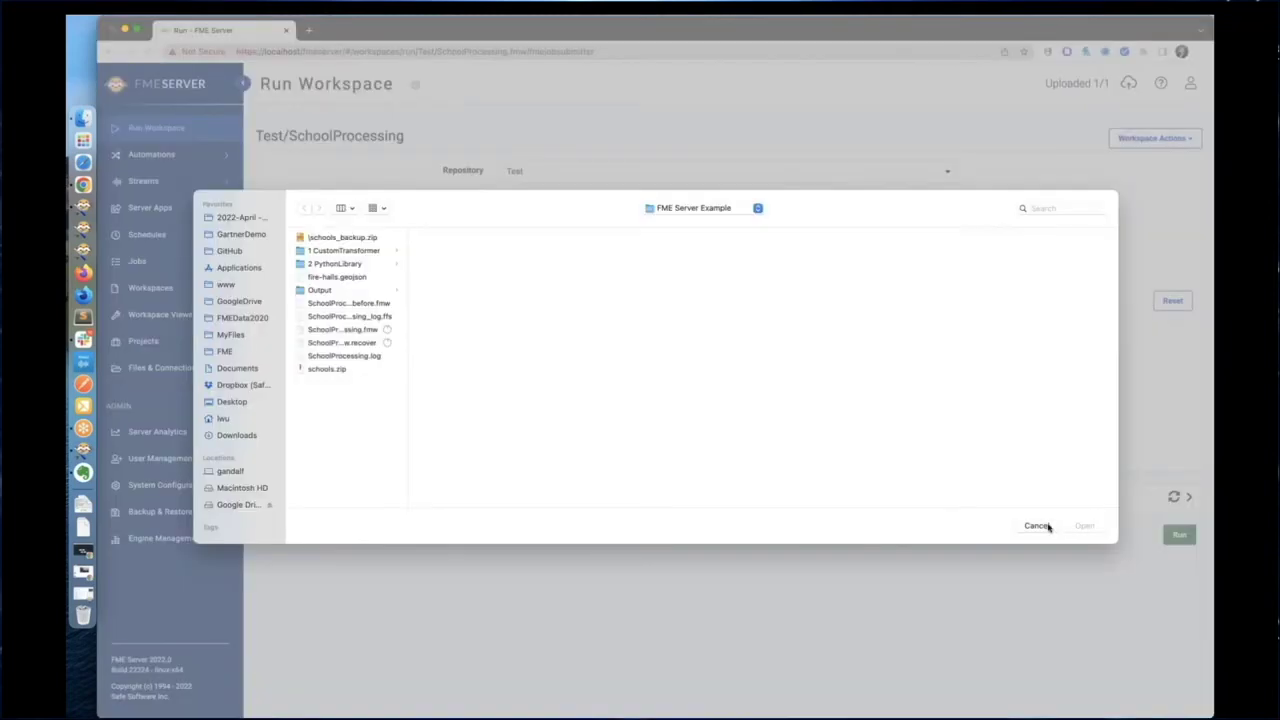
click(1037, 520)
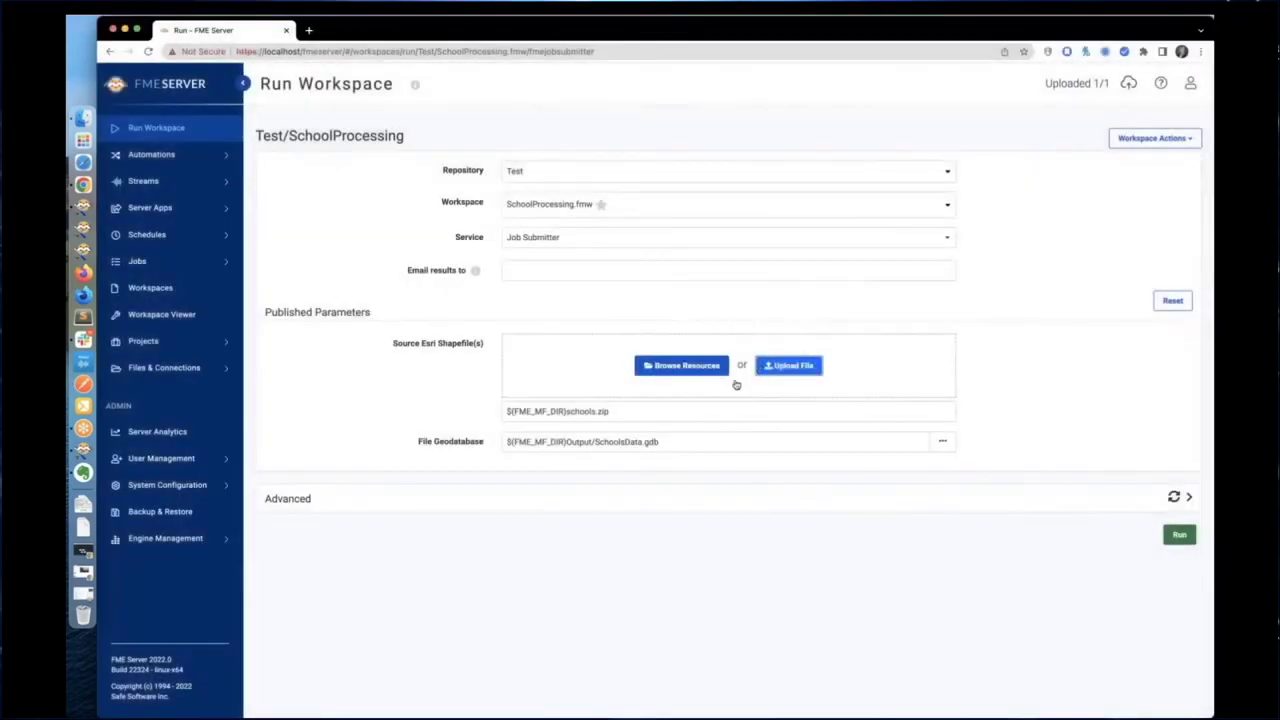
click(508, 335)
double_click(330, 369)
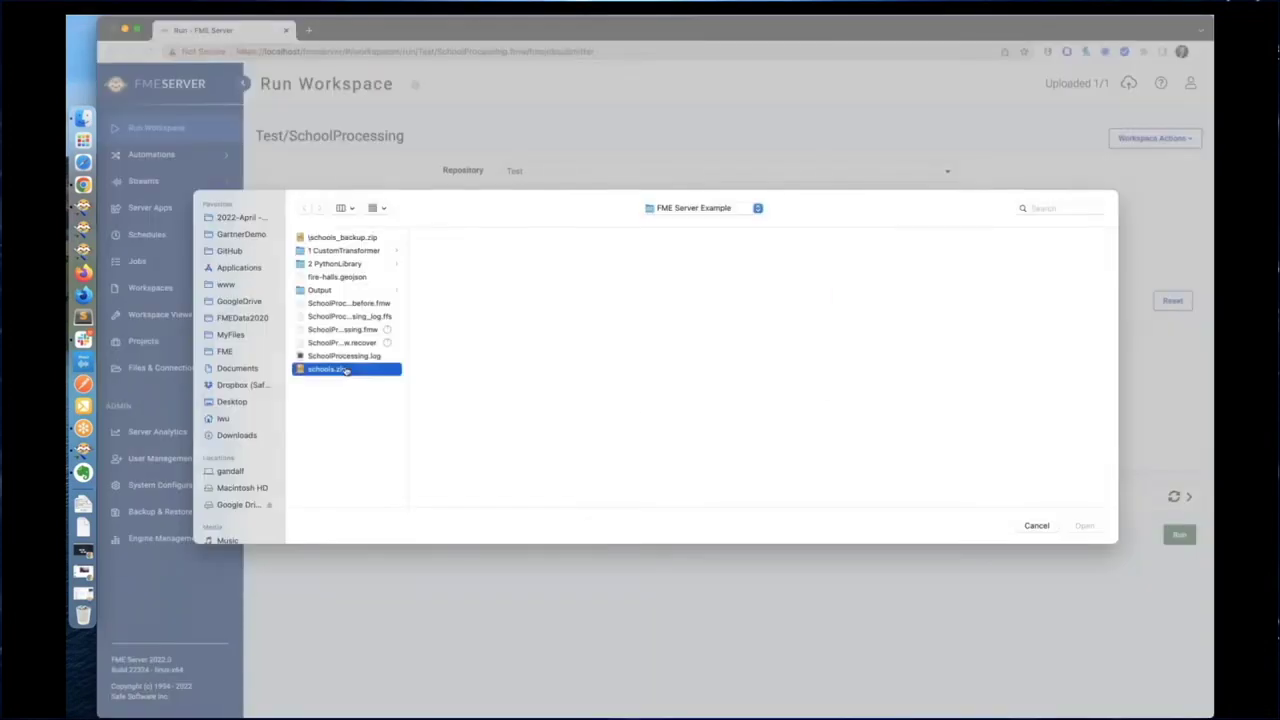
click(1185, 561)
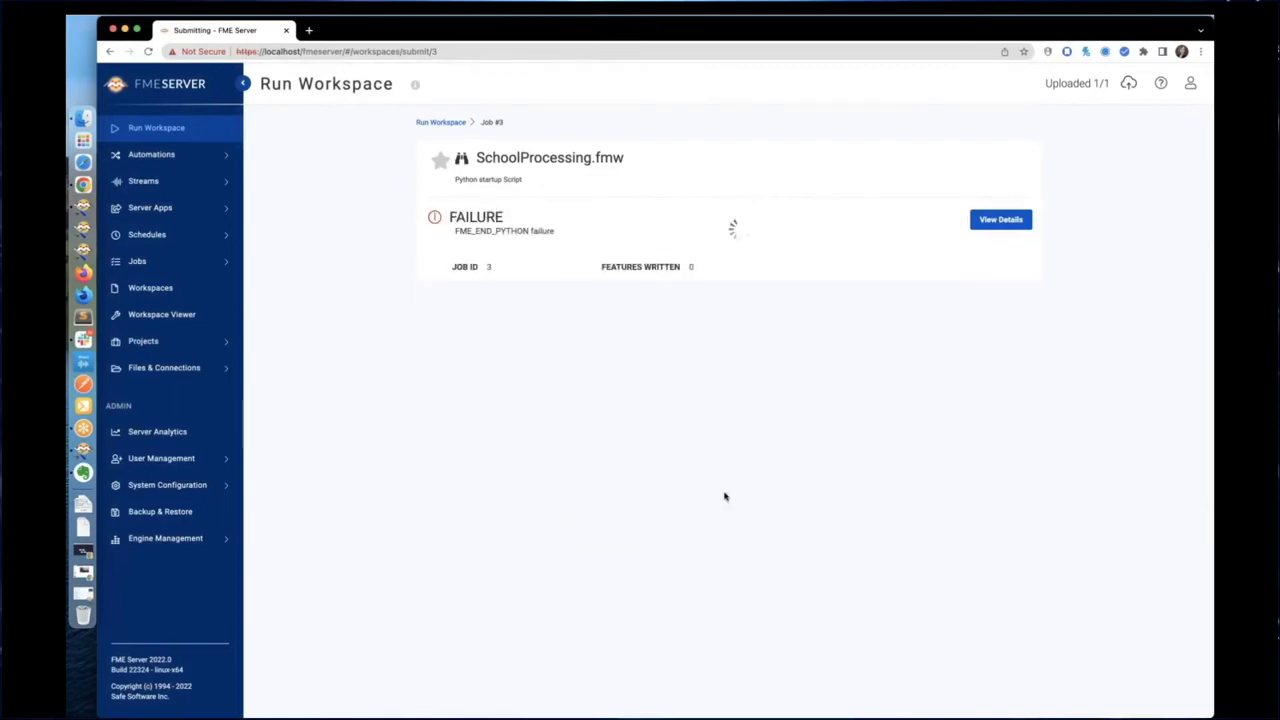
Step: Examine the new job's FME_END_PYTHON status and the closing lines of its log for details on the shutdown script
double_click(474, 236)
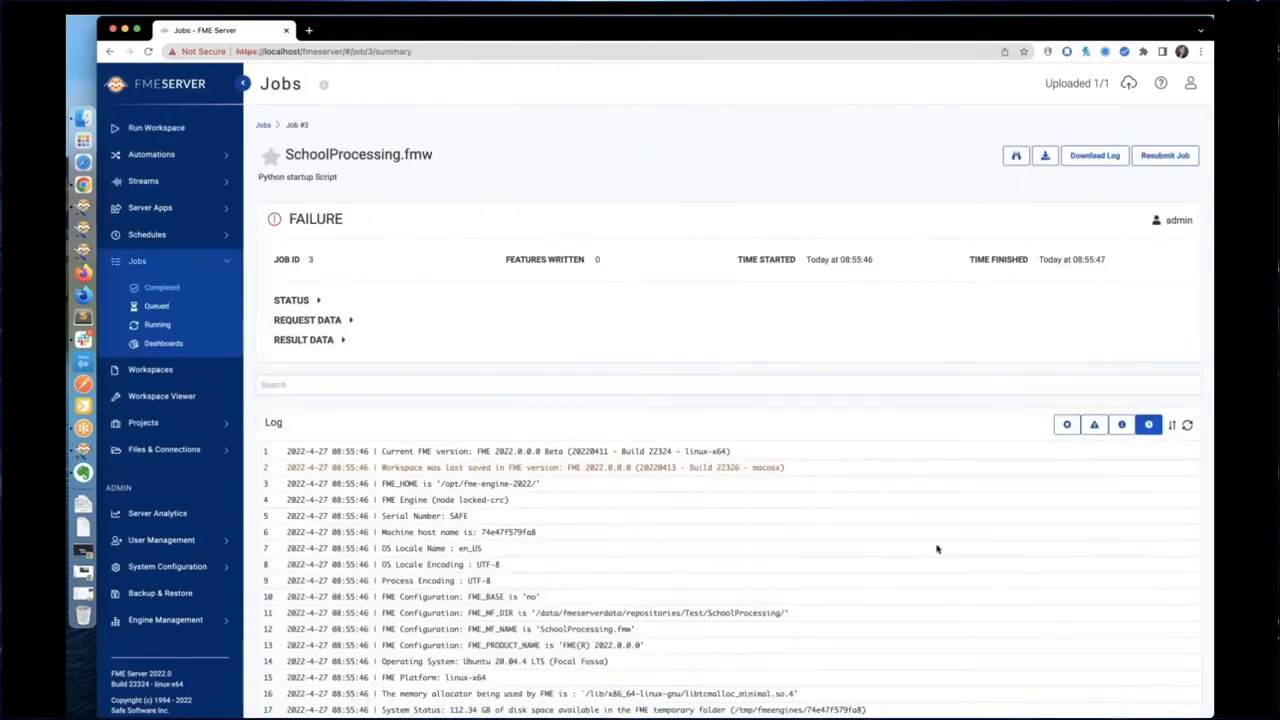
scroll(936, 547, down, 20)
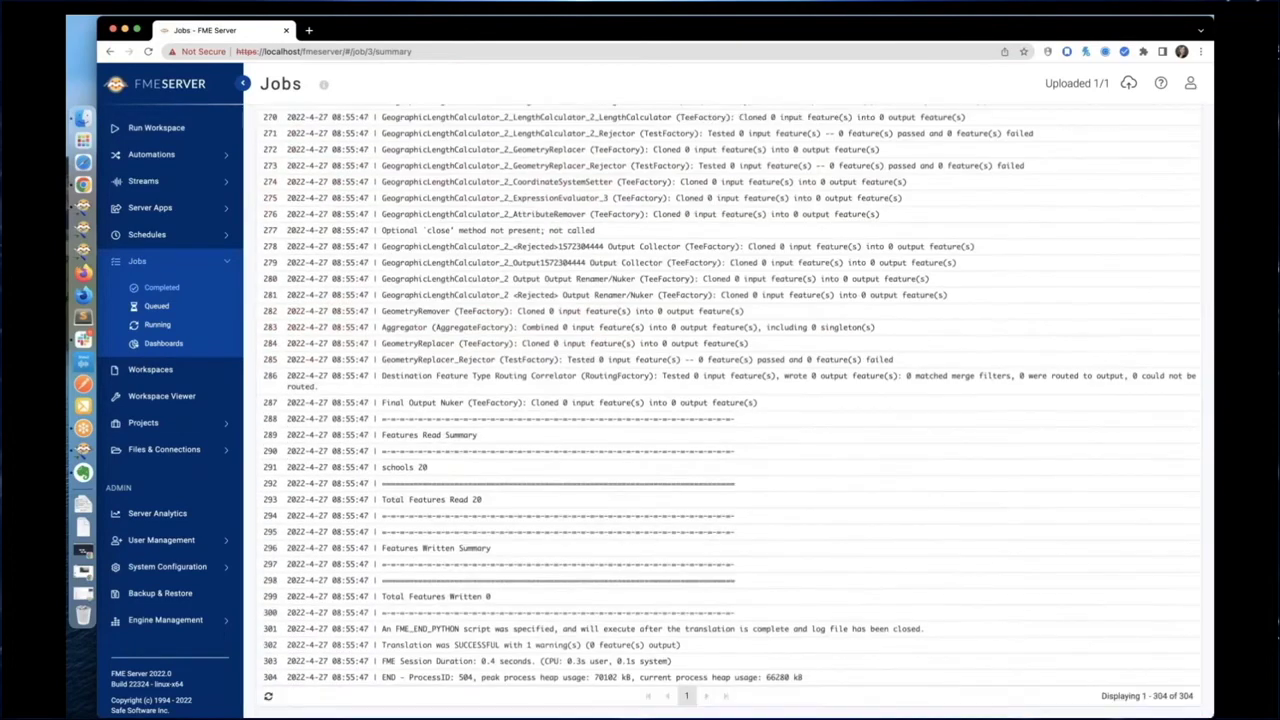
drag(383, 628, 932, 630)
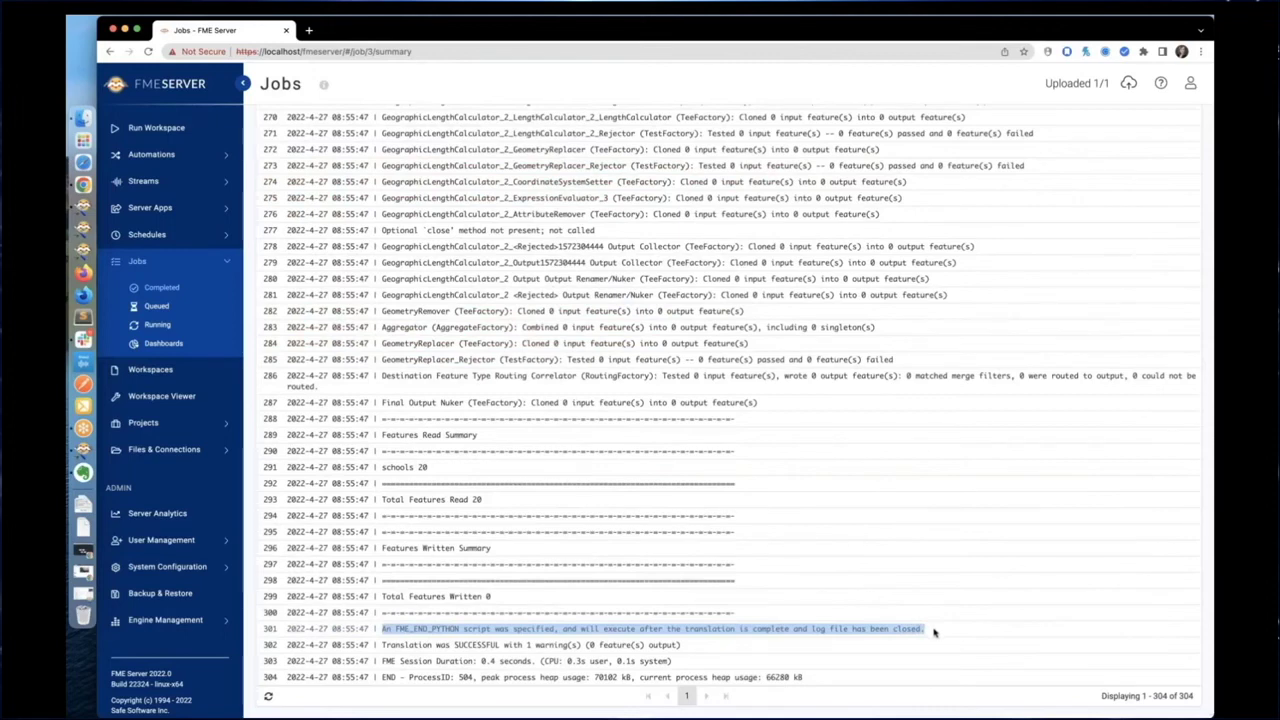
drag(381, 661, 556, 678)
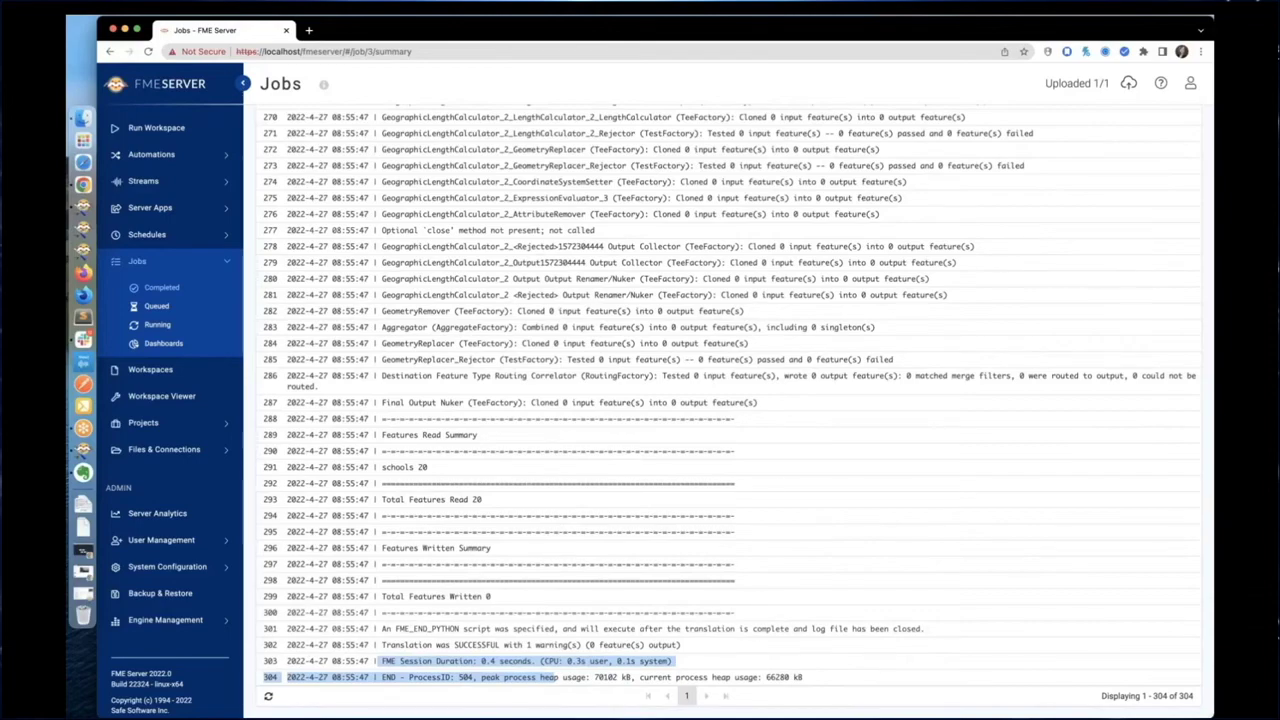
scroll(780, 546, up, 5)
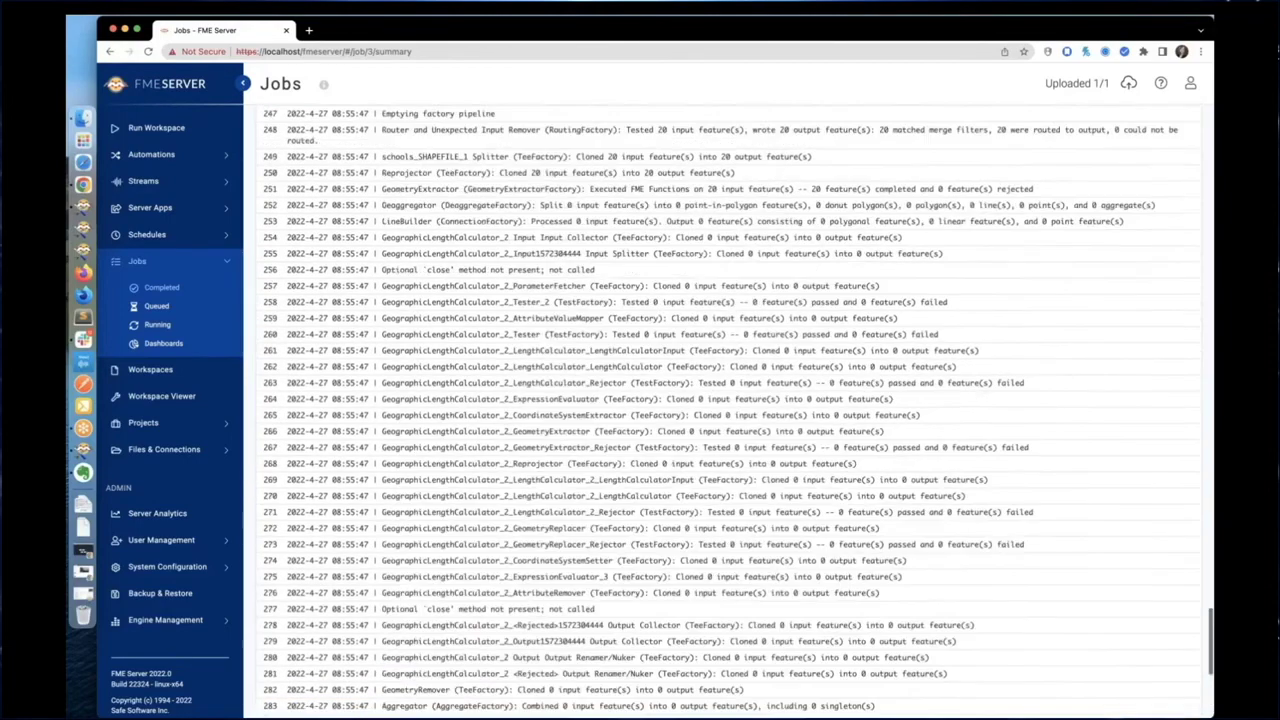
scroll(677, 663, down, 5)
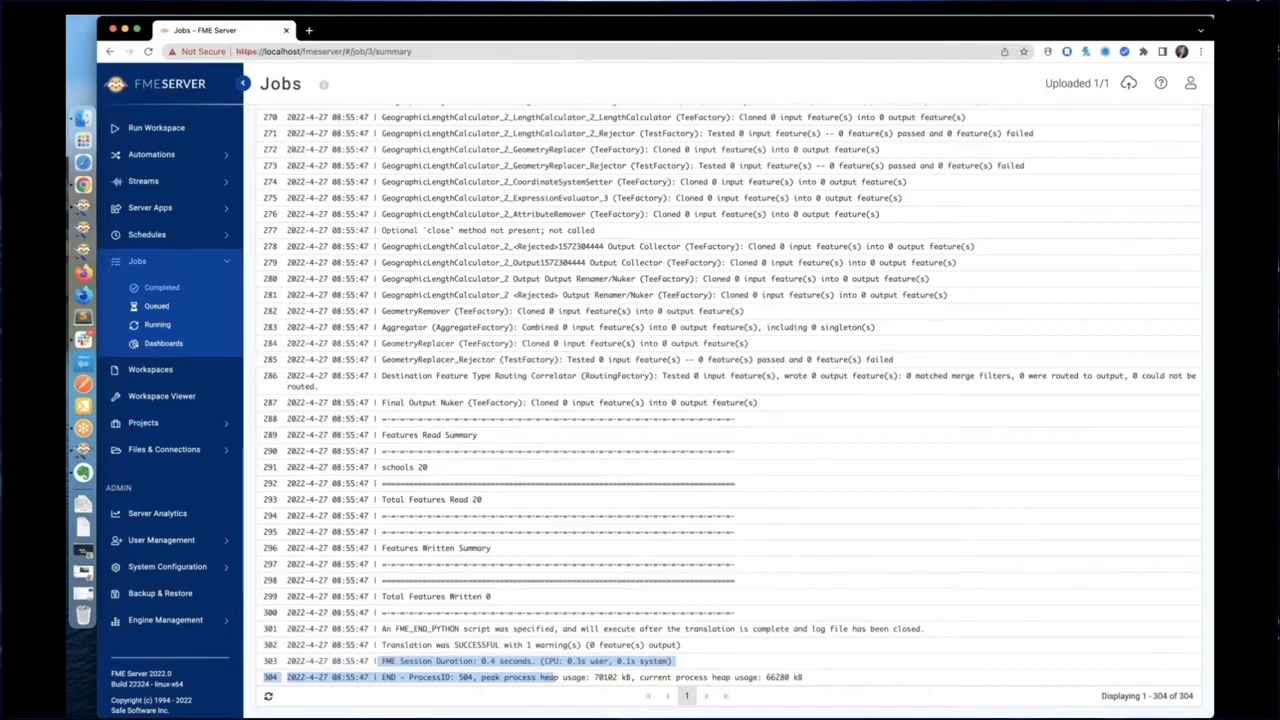
click(624, 422)
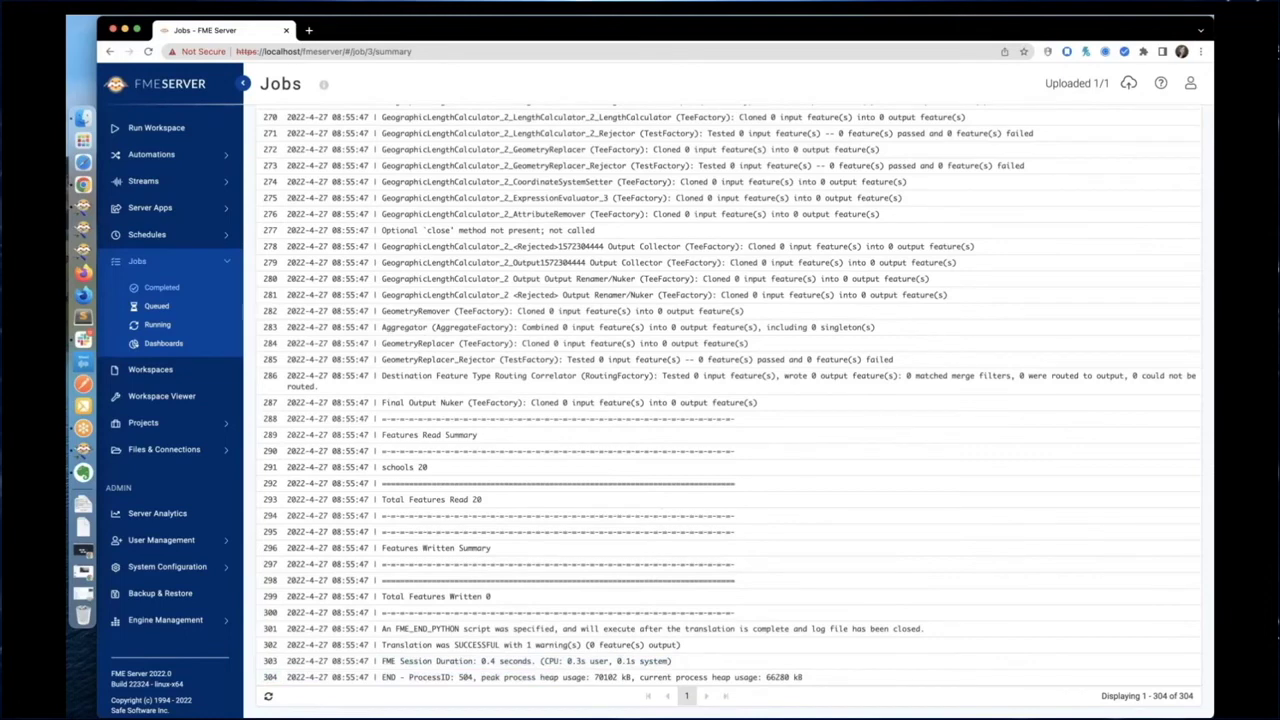
Step: Open 74e47f579fa8_fmeprocessmonitorengine.log from the server's Logs/engine/current resource folder
click(227, 452)
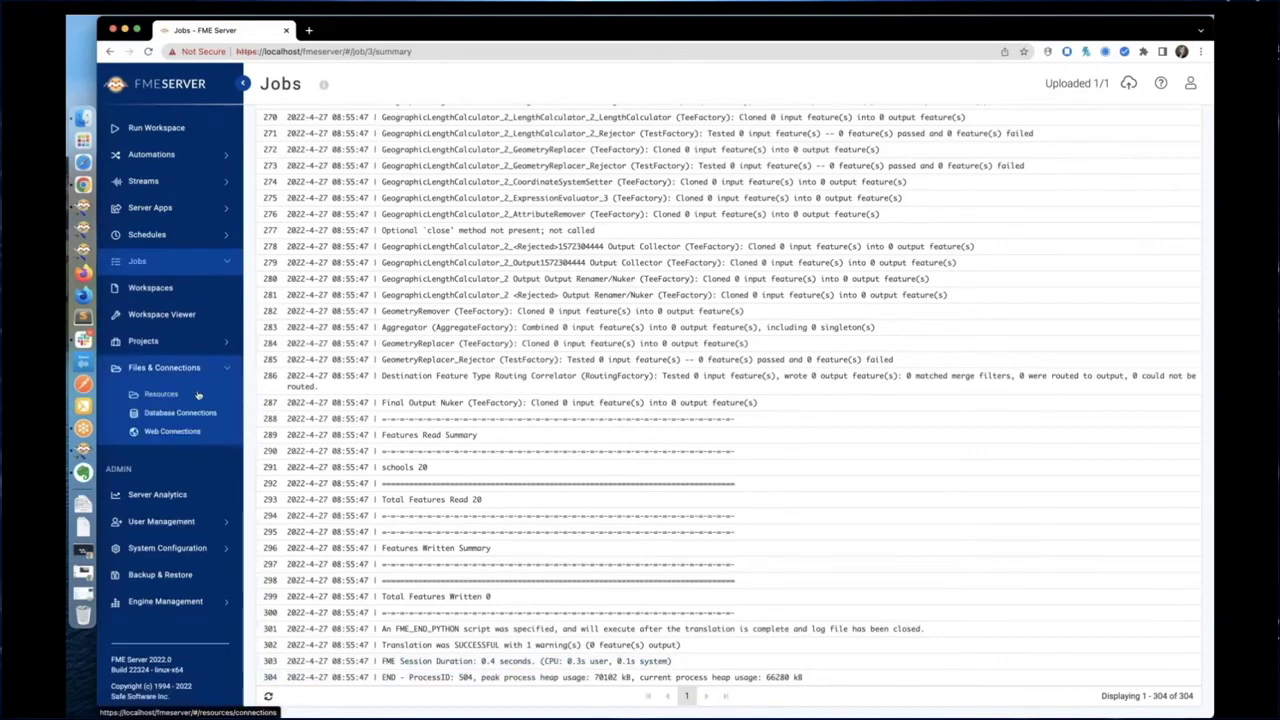
click(198, 396)
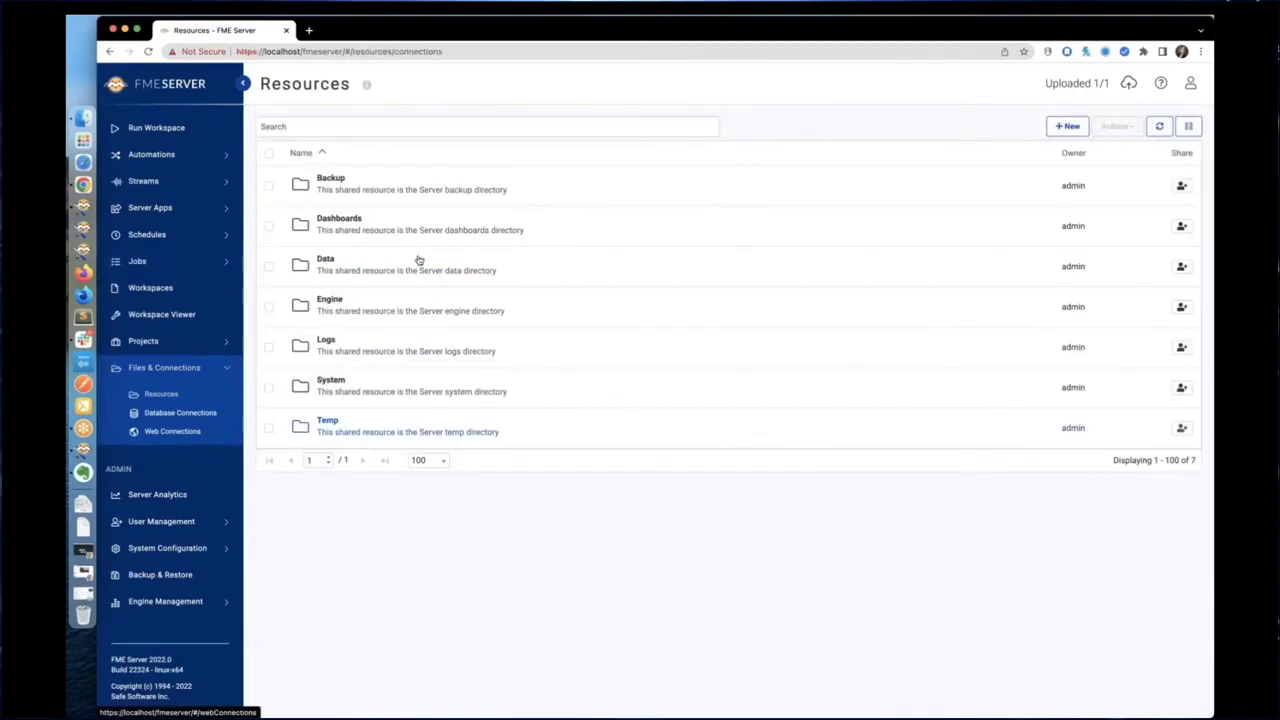
click(381, 350)
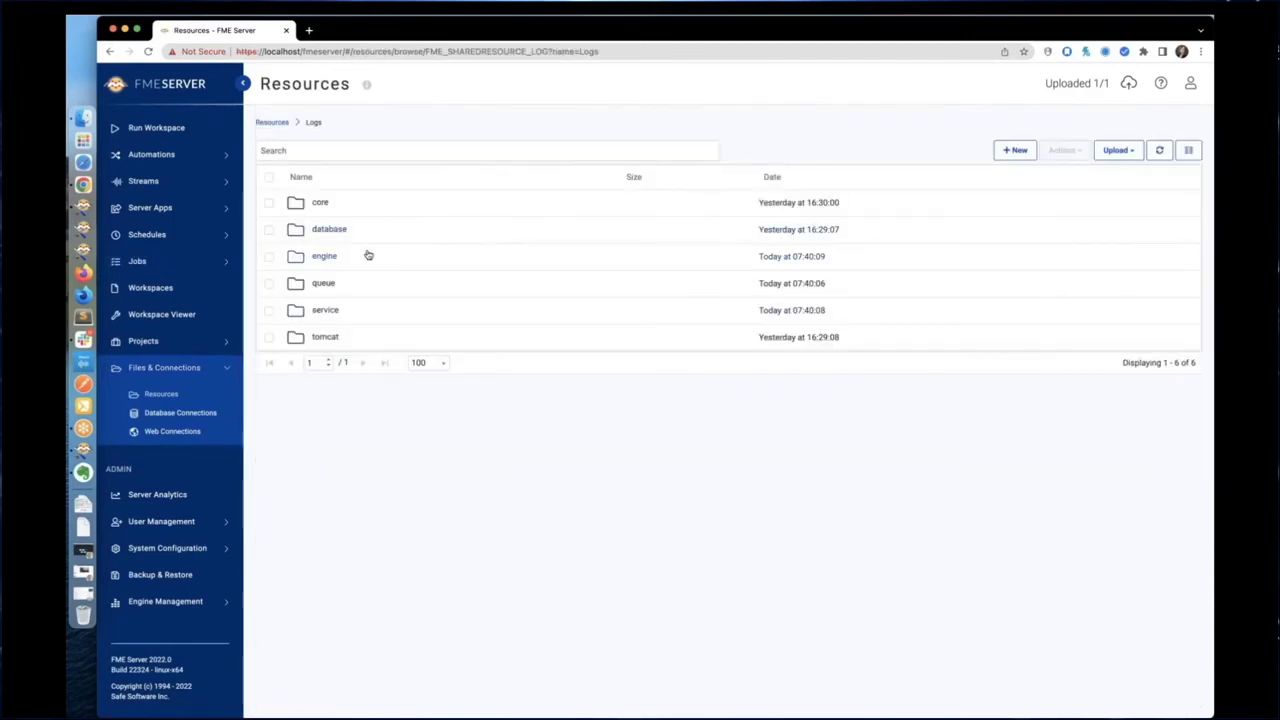
click(368, 256)
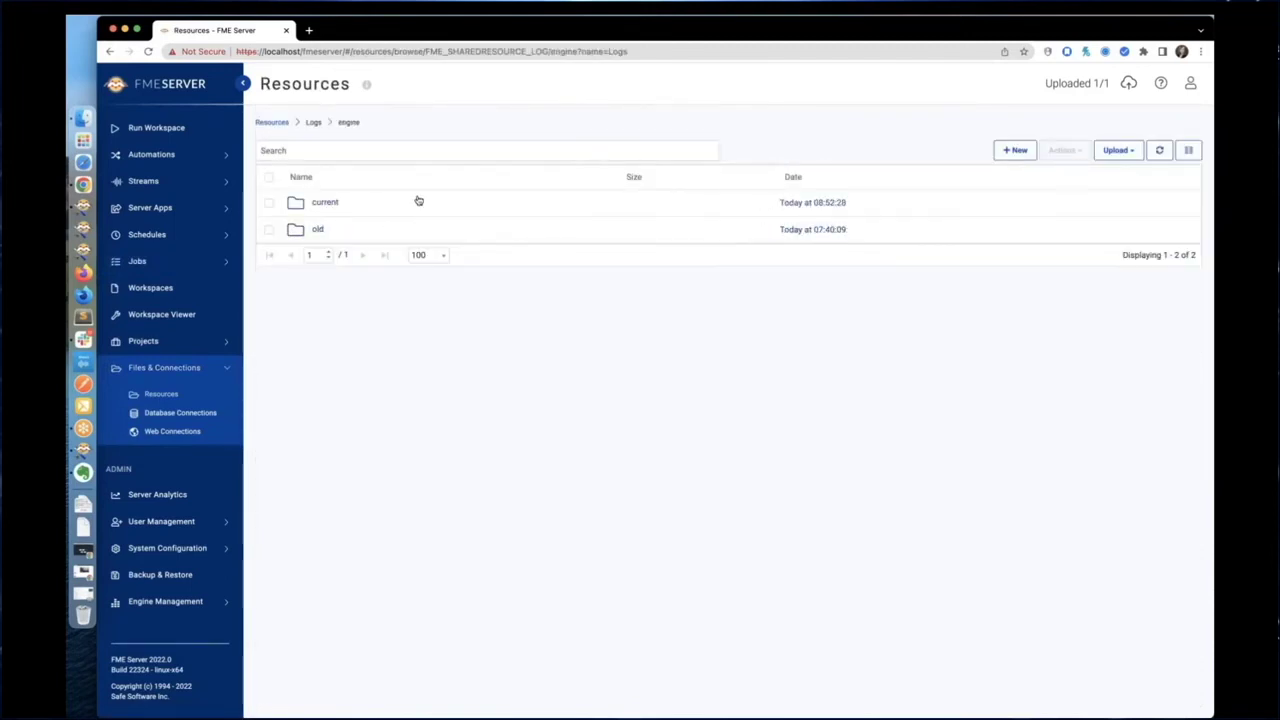
click(418, 201)
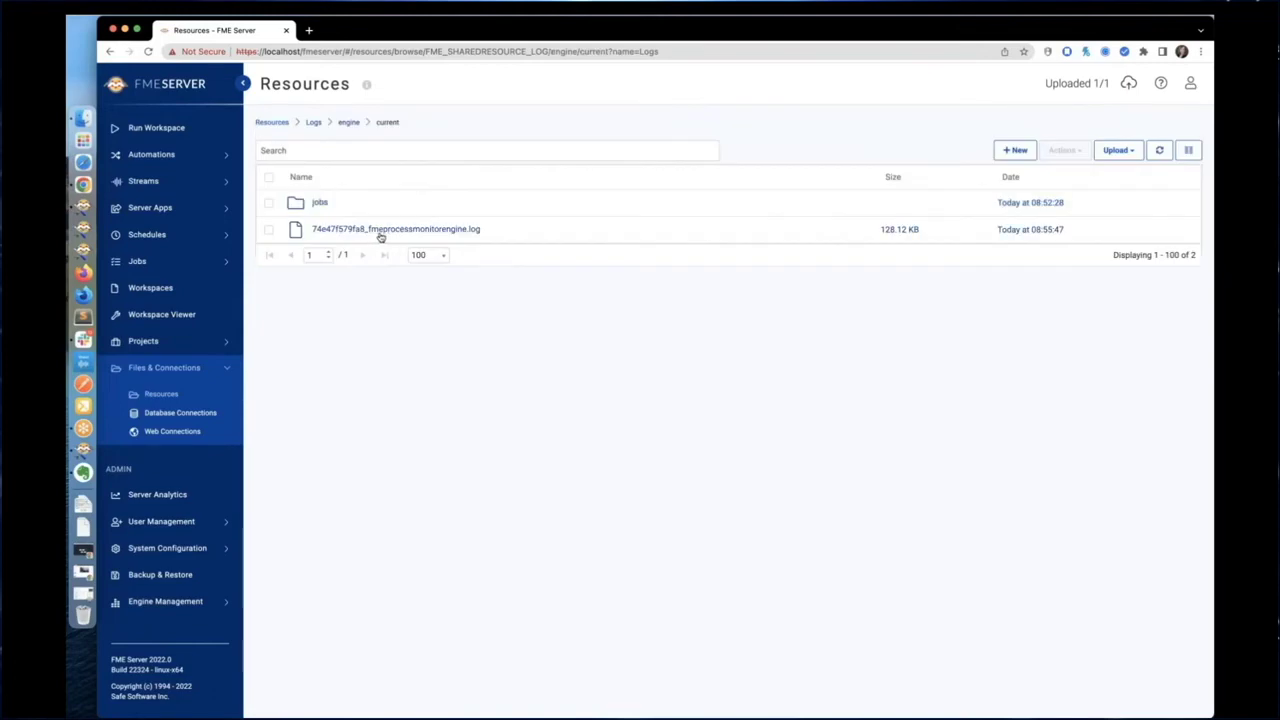
click(437, 230)
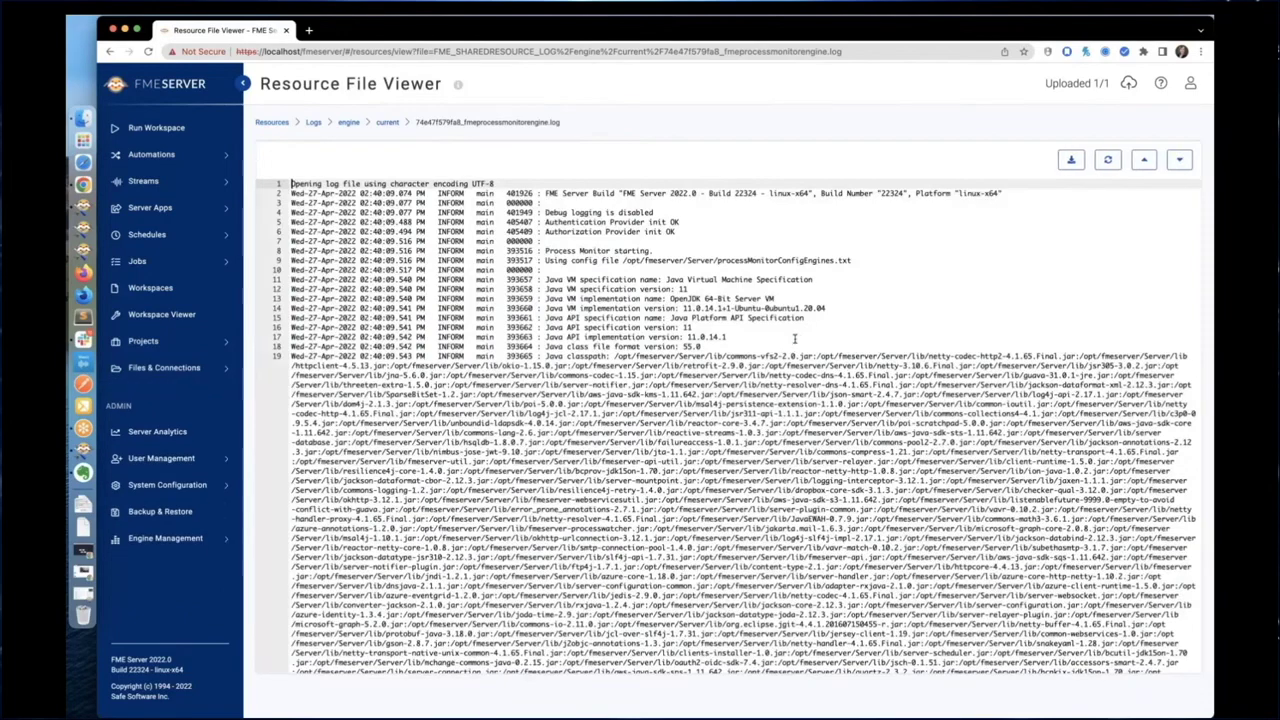
Step: Find the FME_END_PYTHON script in the engine log and examine the Python exception reported for it
scroll(797, 341, down, 20)
scroll(829, 512, up, 6)
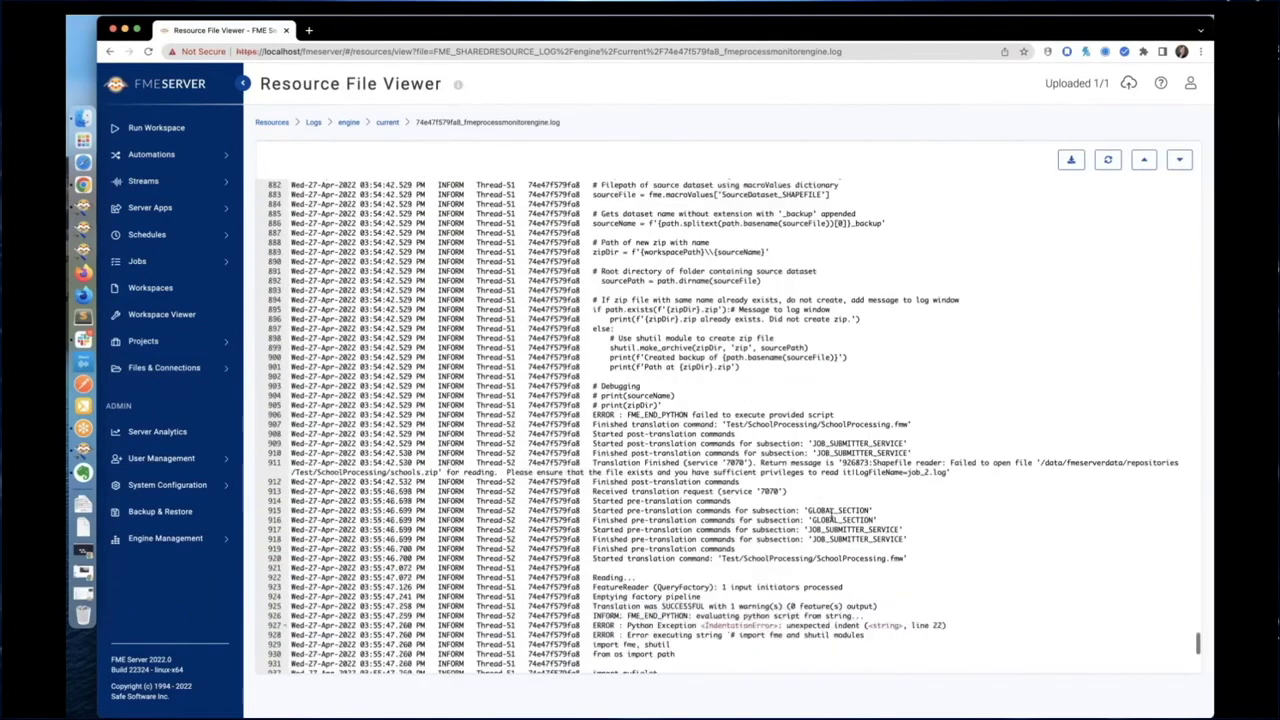
click(593, 510)
drag(593, 510, 942, 531)
scroll(942, 531, down, 7)
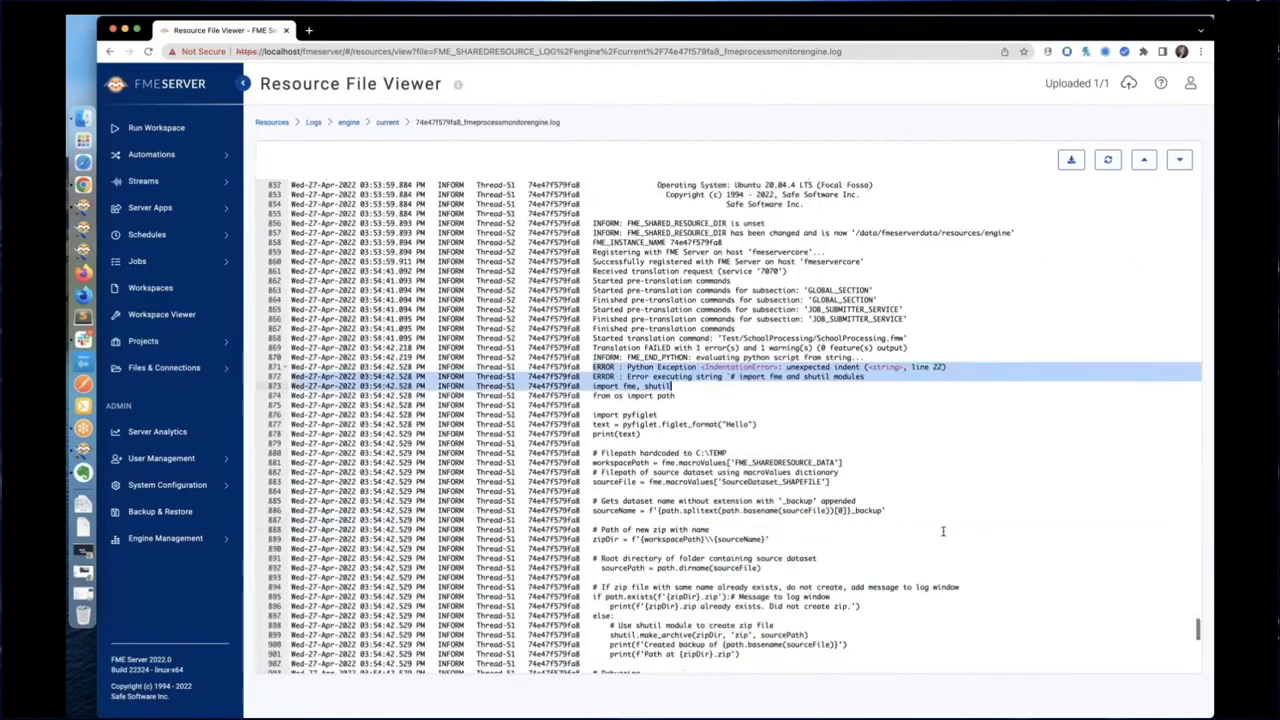
click(805, 340)
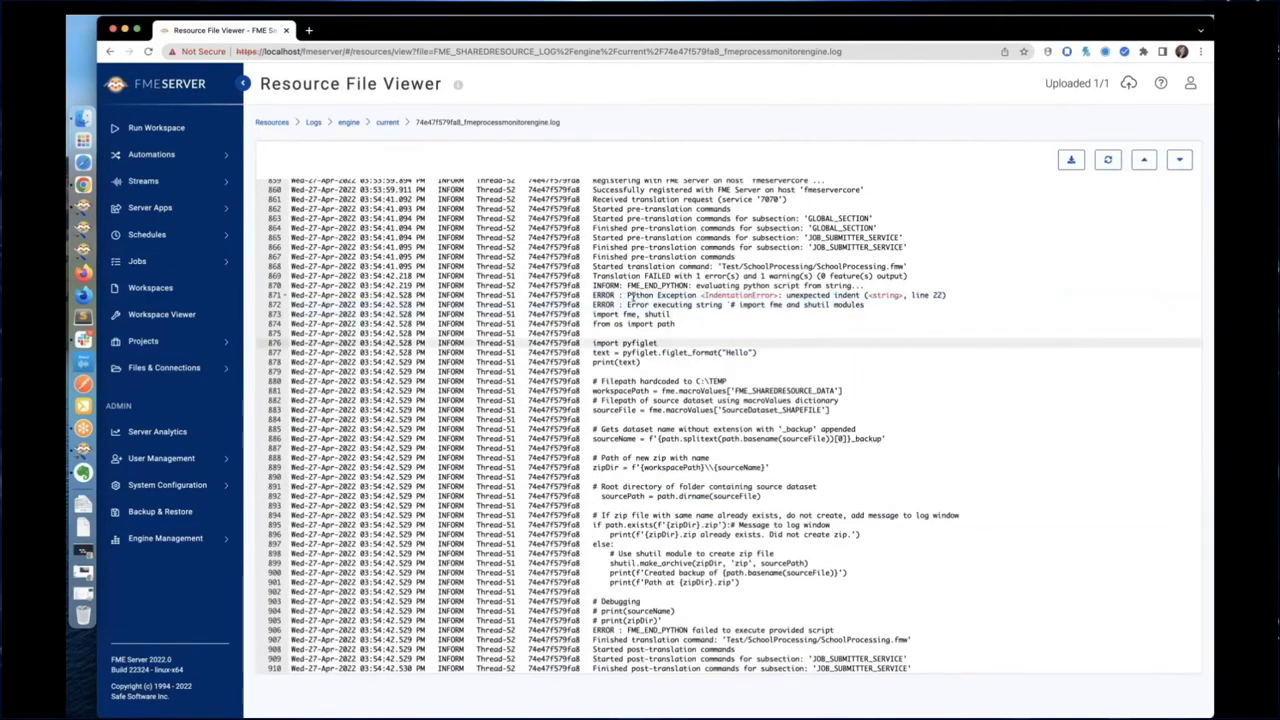
drag(631, 295, 959, 295)
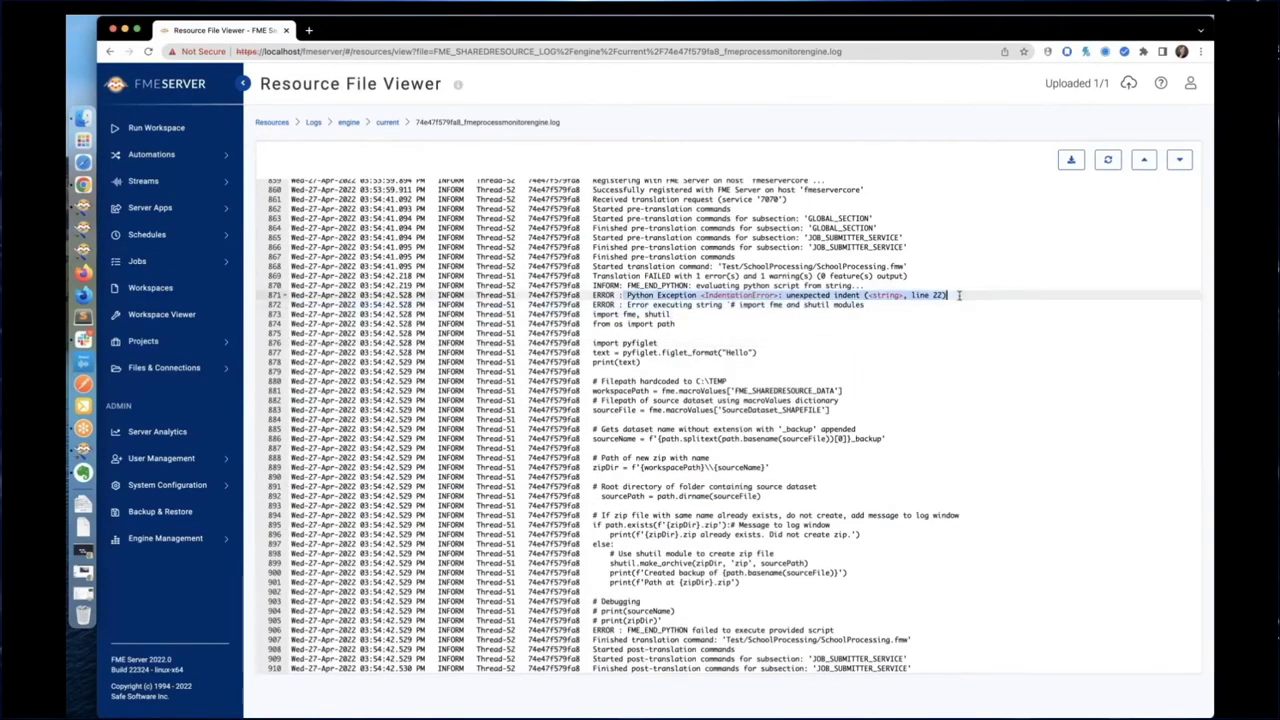